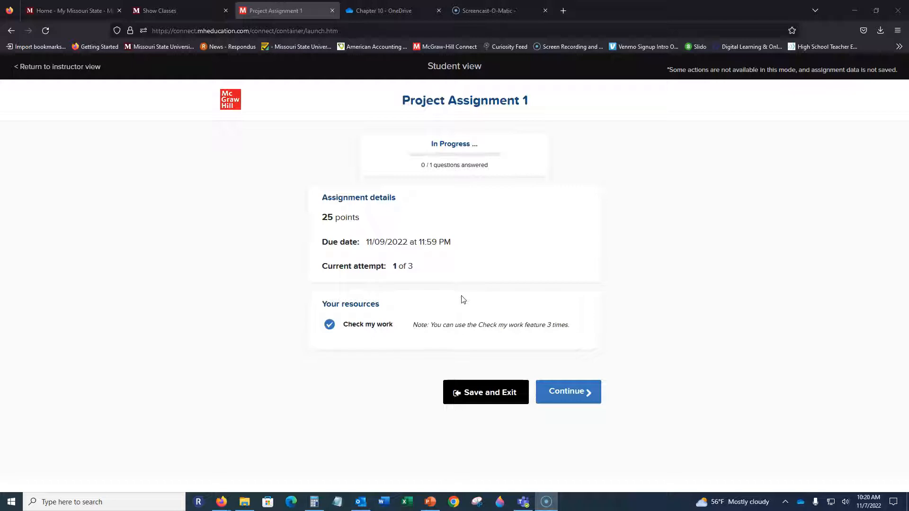
# Continue into Project Assignment 1, open its Excel question in a new tab, and acknowledge the answer grading policy.
pyautogui.click(566, 397)
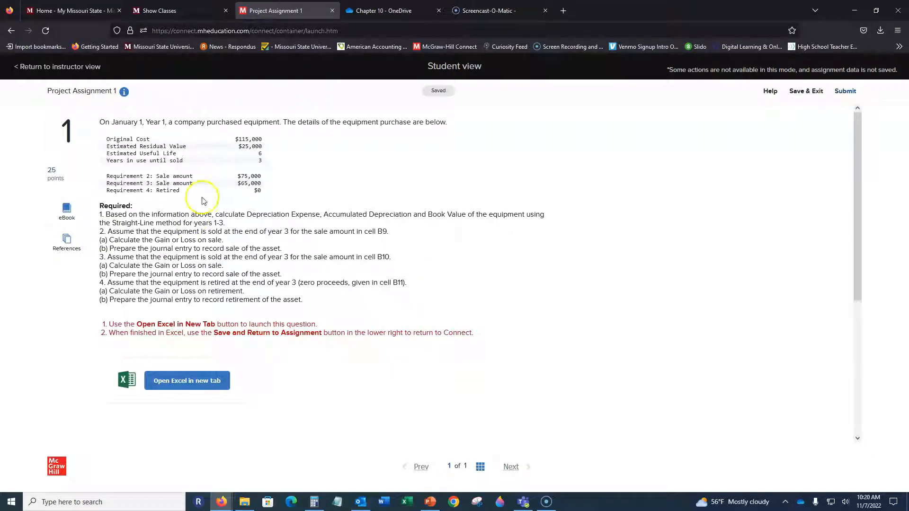
pyautogui.click(182, 385)
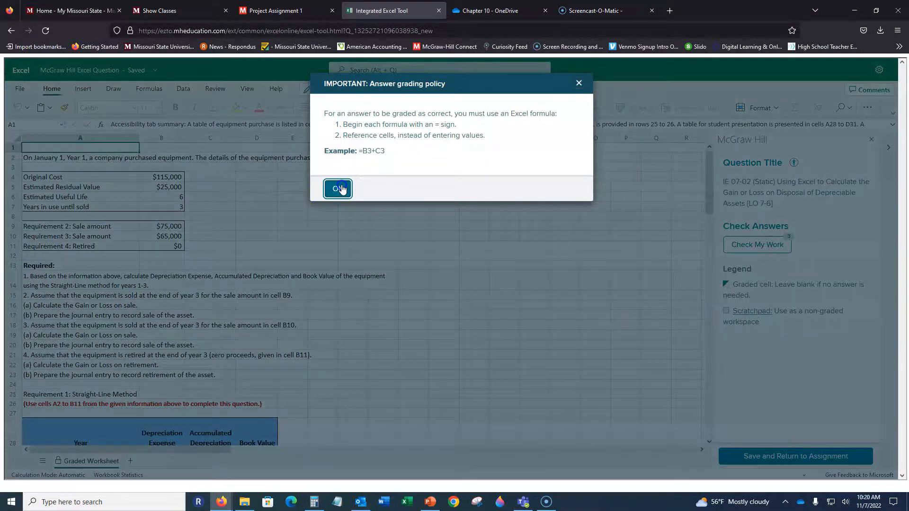
pyautogui.click(341, 189)
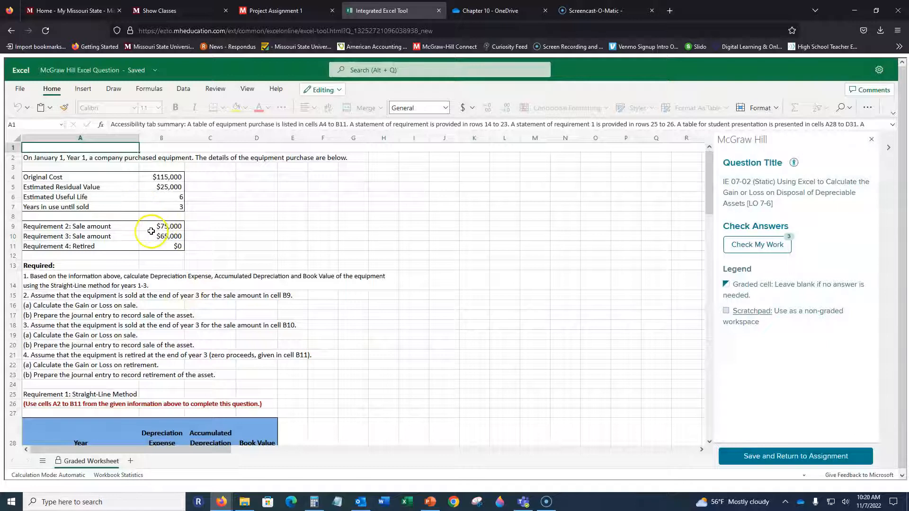
# Look over the graded worksheet from the given equipment data and requirements through the answer tables to the scratchpad area.
pyautogui.moveTo(163, 177); pyautogui.dragTo(128, 246)
pyautogui.click(310, 227)
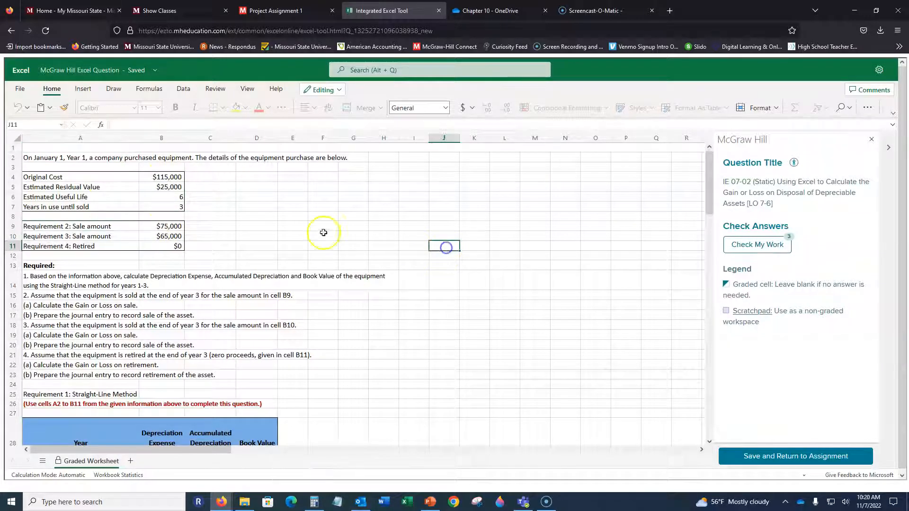
pyautogui.moveTo(256, 187)
pyautogui.mouseDown()
pyautogui.moveTo(414, 238)
pyautogui.moveTo(515, 242)
pyautogui.mouseUp()
pyautogui.click(411, 265)
pyautogui.moveTo(258, 187); pyautogui.dragTo(592, 257)
pyautogui.click(392, 178)
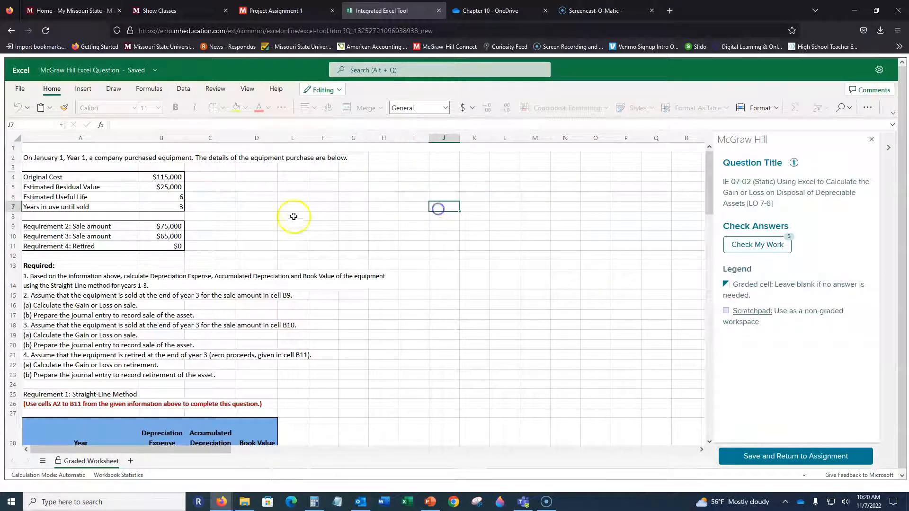
pyautogui.click(65, 188)
pyautogui.scroll(-20, 206, 276)
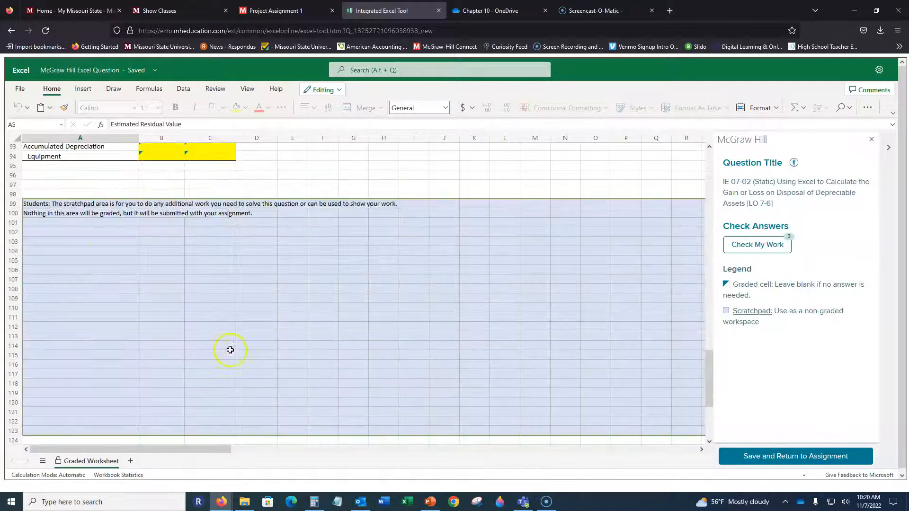
pyautogui.moveTo(90, 224); pyautogui.dragTo(656, 420)
pyautogui.click(450, 279)
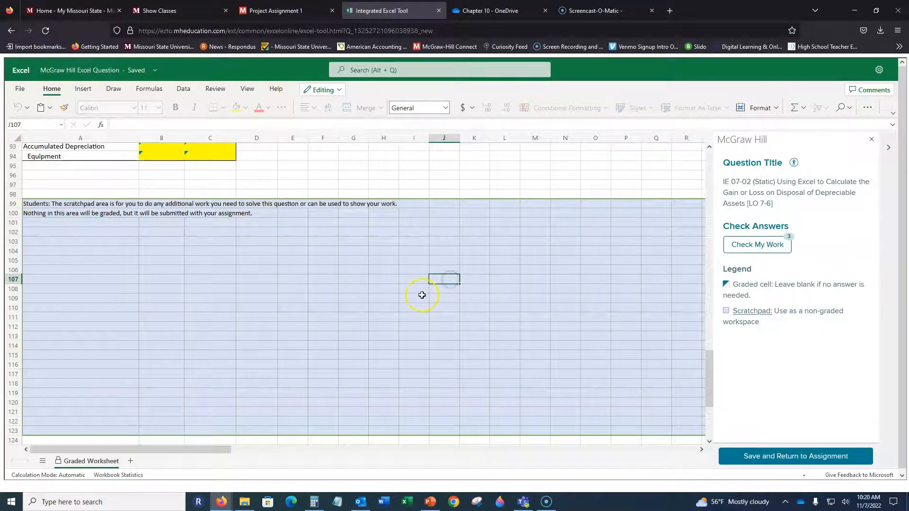
pyautogui.scroll(20, 421, 294)
pyautogui.scroll(4, 413, 299)
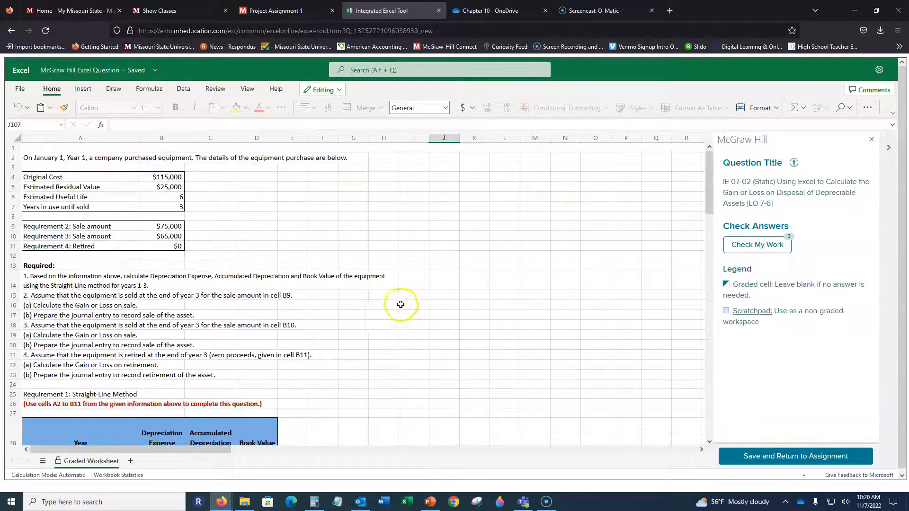
pyautogui.scroll(-2, 366, 254)
pyautogui.scroll(2, 365, 253)
pyautogui.scroll(-2, 366, 254)
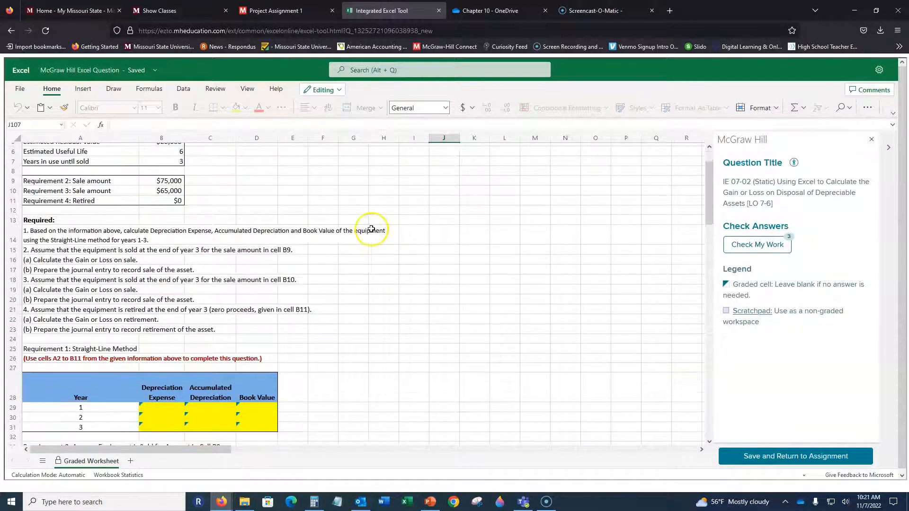
pyautogui.scroll(2, 322, 239)
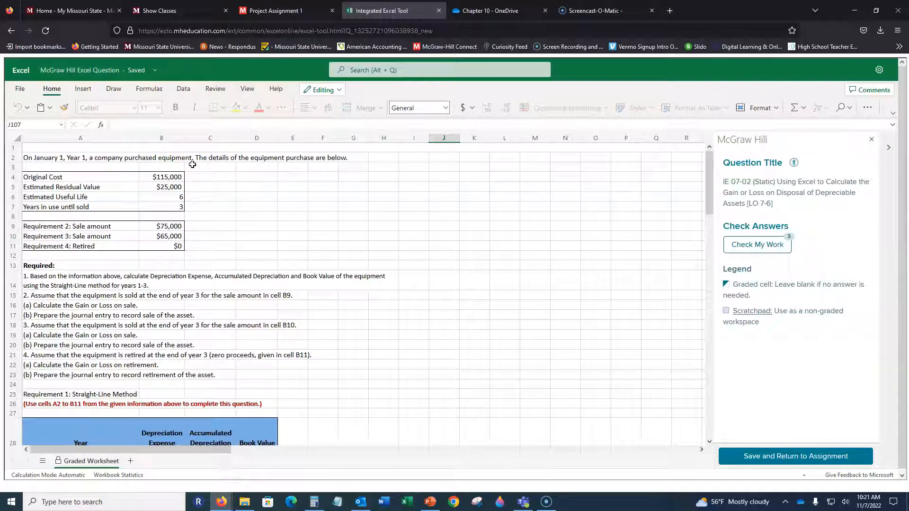
# Examine the given cost, residual value, useful life and years in use, plus the Requirement 1 instructions and depreciation table.
pyautogui.click(168, 178)
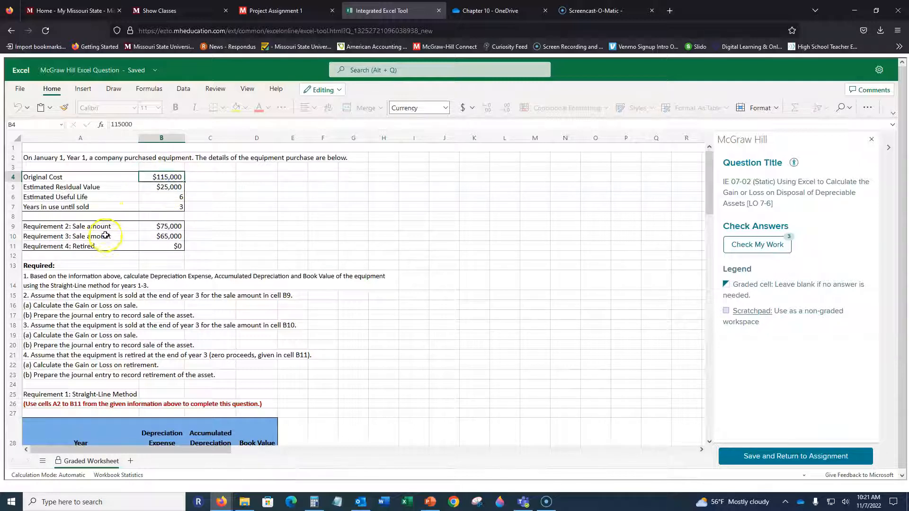
pyautogui.click(142, 187)
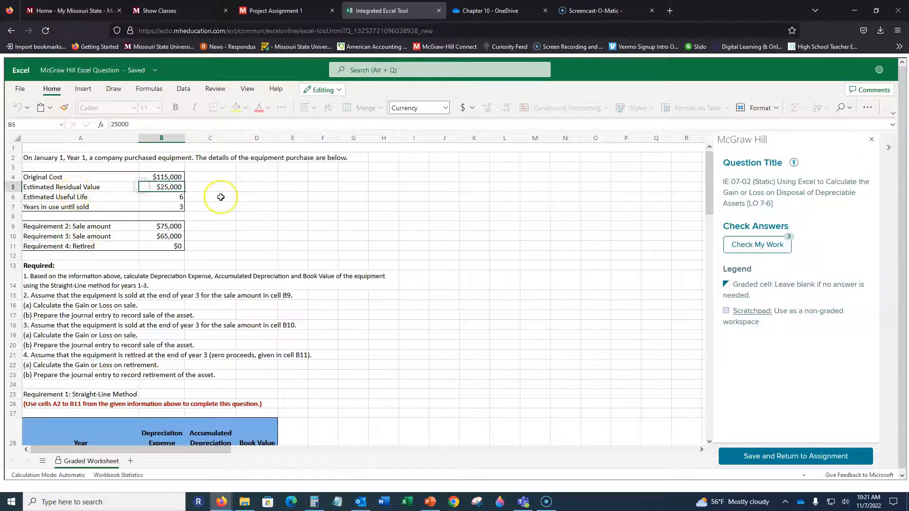
pyautogui.click(140, 197)
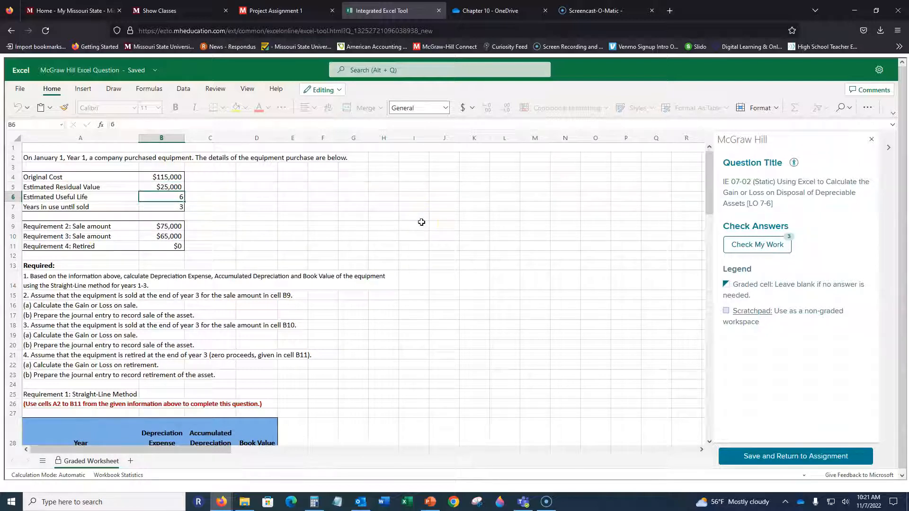
pyautogui.click(178, 207)
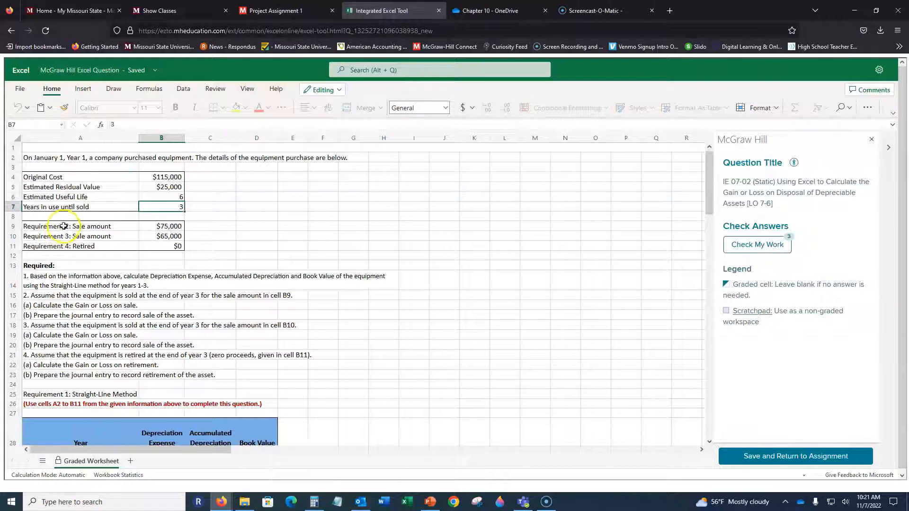
pyautogui.click(62, 281)
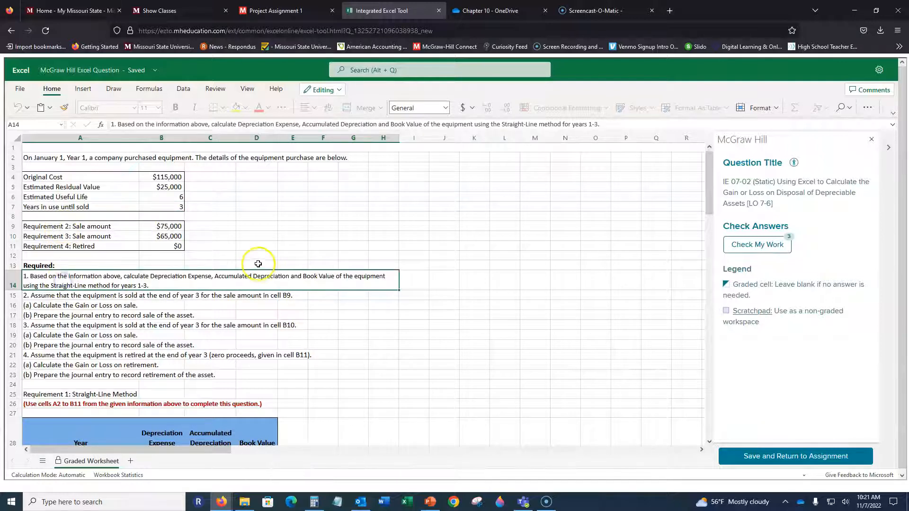
pyautogui.scroll(-2, 258, 264)
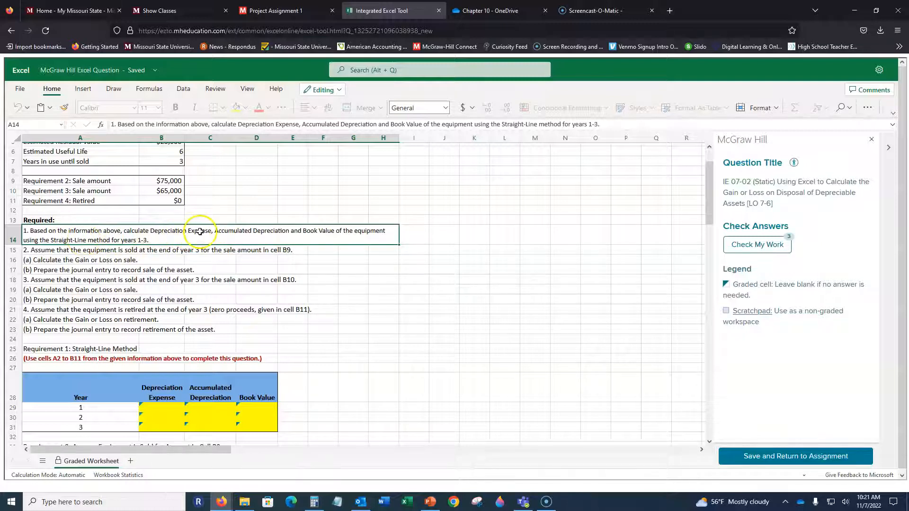
pyautogui.scroll(-4, 227, 237)
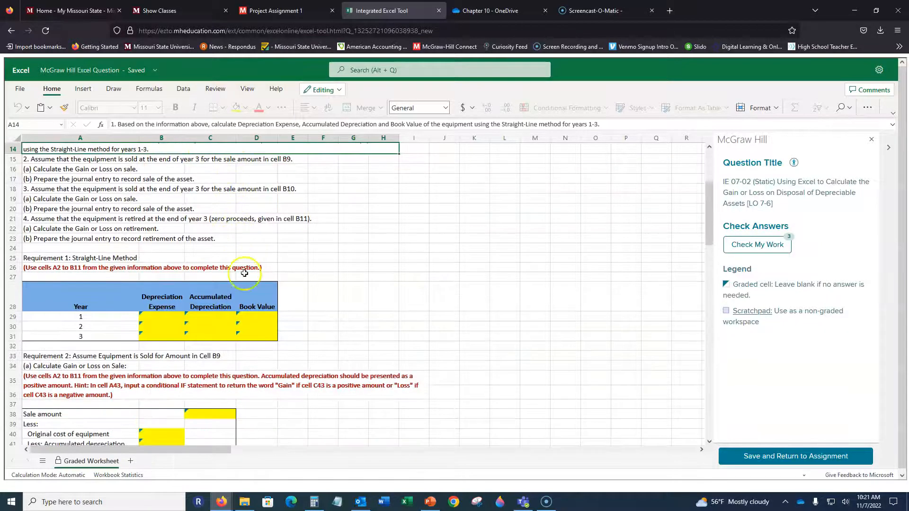
pyautogui.click(159, 316)
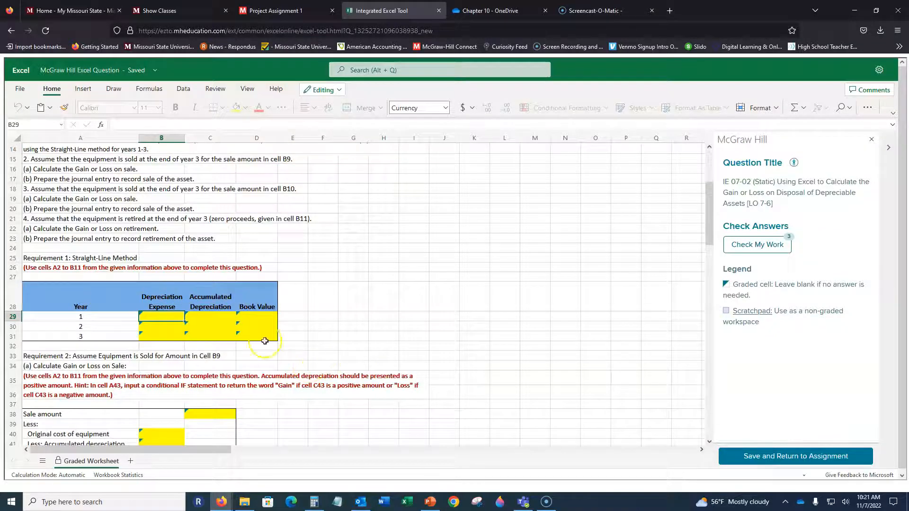
pyautogui.click(36, 267)
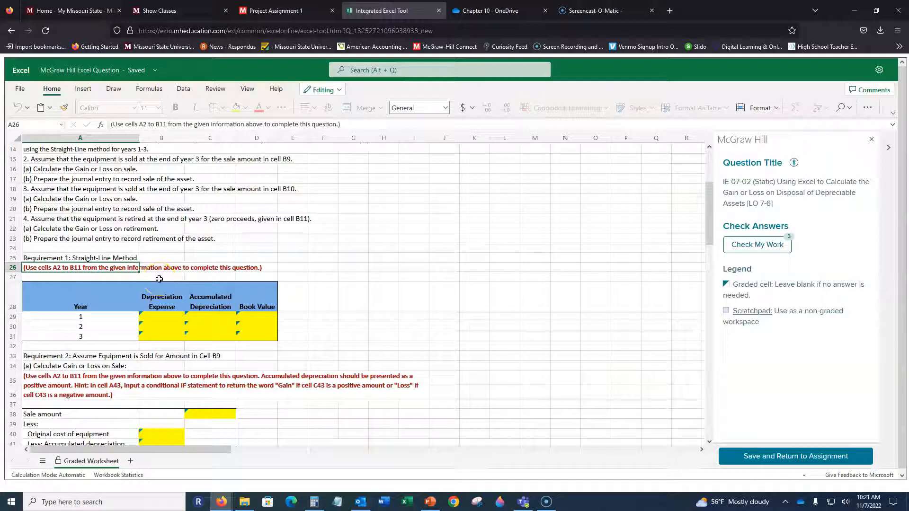
# Review the given cells needed for straight-line depreciation: original cost, estimated residual value and estimated useful life.
pyautogui.scroll(1, 291, 279)
pyautogui.scroll(4, 290, 279)
pyautogui.scroll(-3, 290, 278)
pyautogui.click(161, 362)
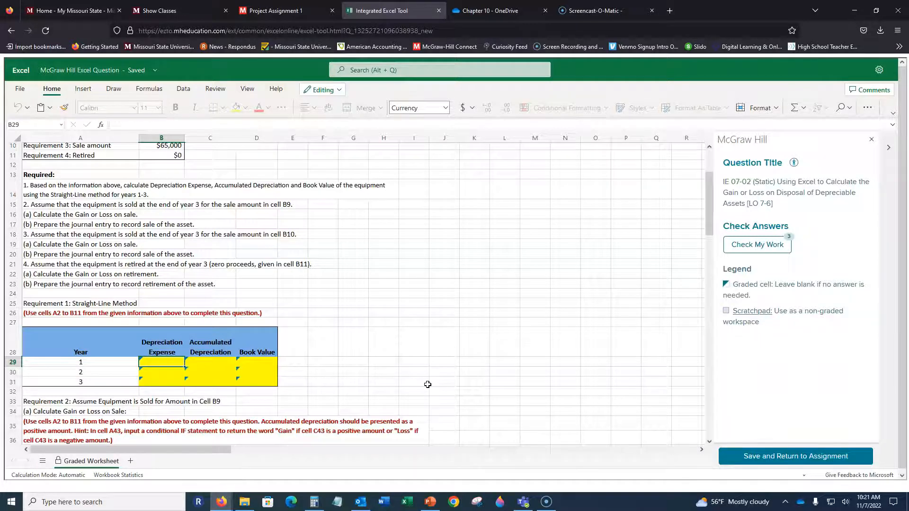
pyautogui.scroll(3, 328, 327)
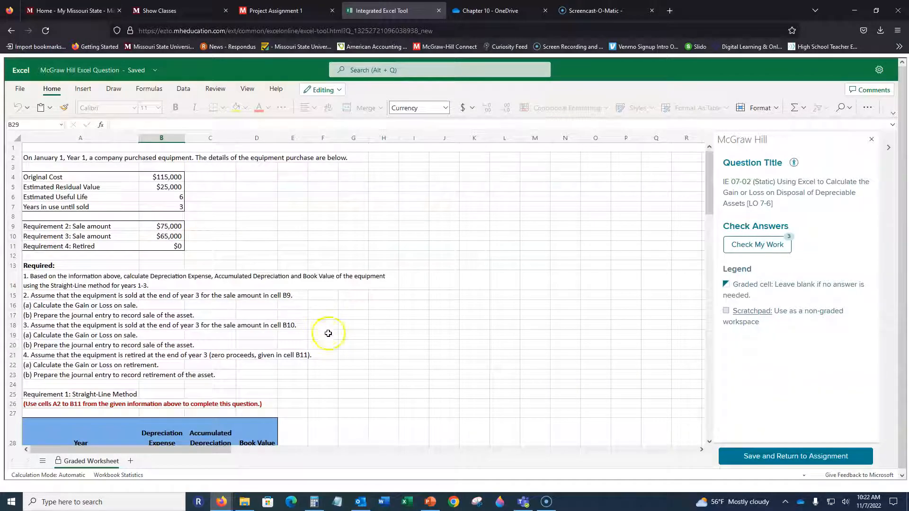
pyautogui.click(173, 177)
pyautogui.click(154, 187)
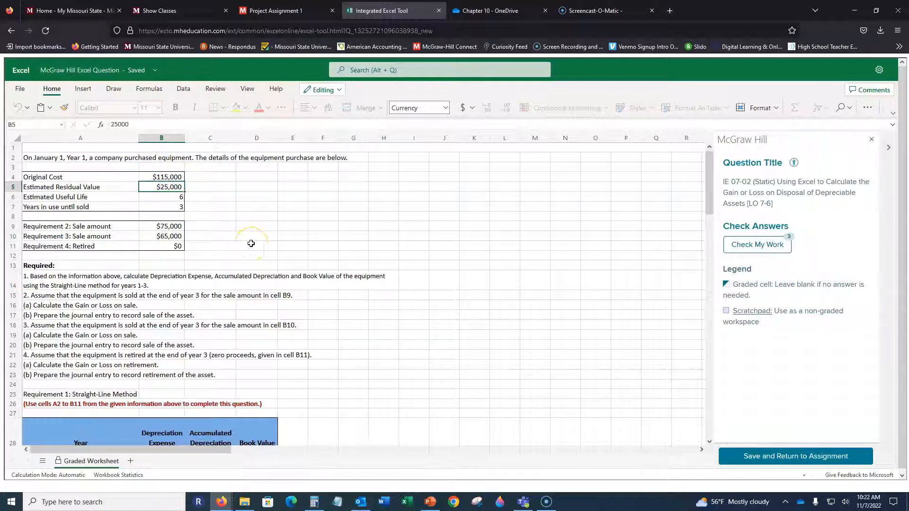
pyautogui.click(176, 198)
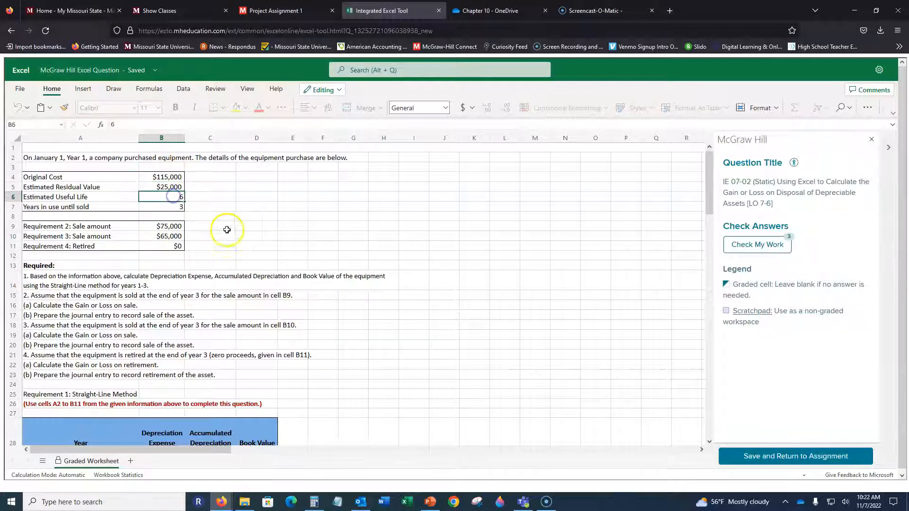
pyautogui.click(176, 179)
pyautogui.click(176, 187)
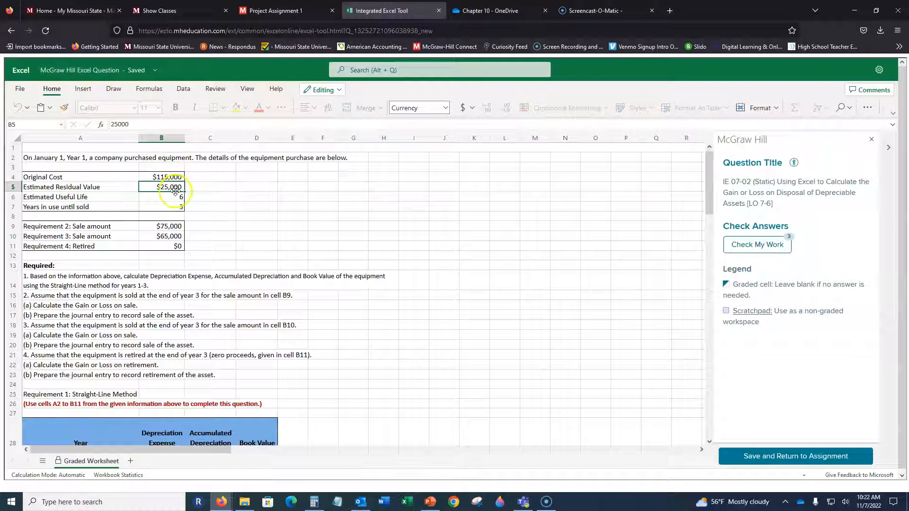
pyautogui.click(157, 197)
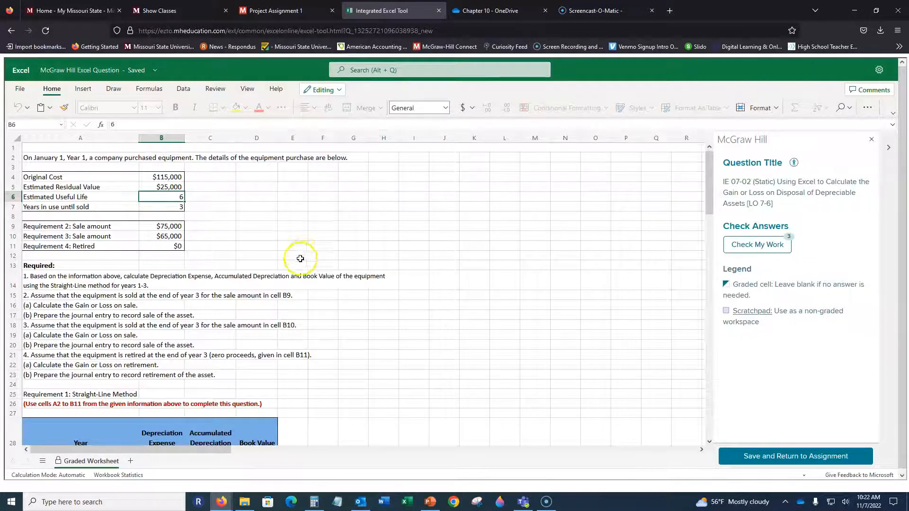
# Build the year 1 depreciation expense formula =(B4-B5)/B6 in cell B29.
pyautogui.scroll(-5, 275, 284)
pyautogui.scroll(-1, 251, 313)
pyautogui.click(161, 271)
pyautogui.write('=(')
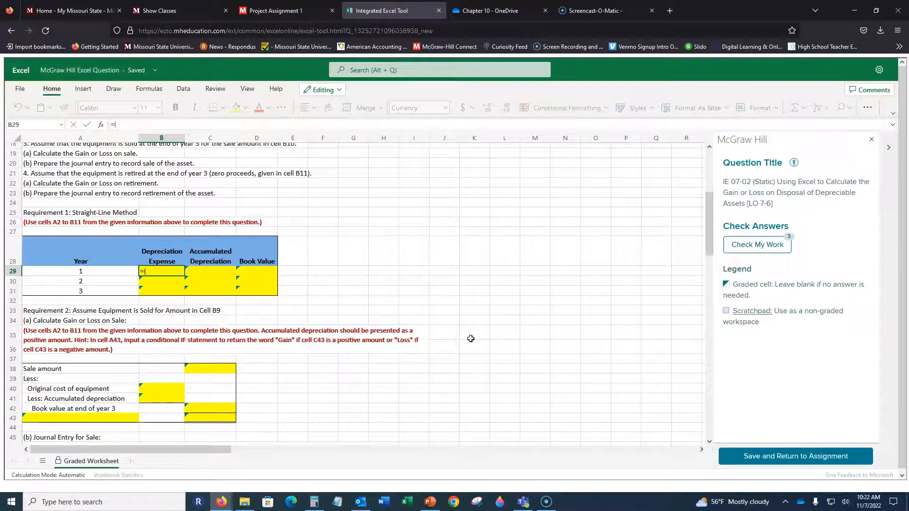
pyautogui.scroll(6, 289, 309)
pyautogui.write('(')
pyautogui.click(162, 176)
pyautogui.write('-')
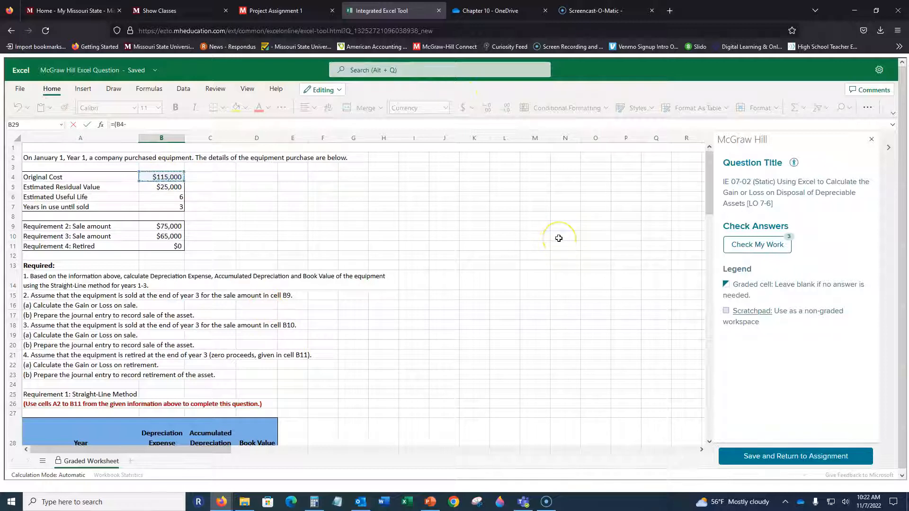
pyautogui.click(161, 187)
pyautogui.write(')/')
pyautogui.click(166, 197)
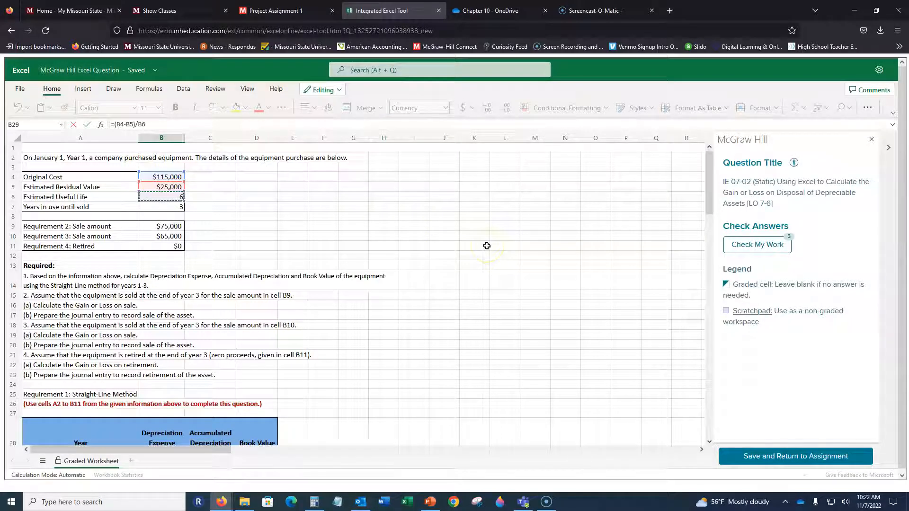
# Make all references in the B29 formula absolute and enter it as =($B$4-$B$5)/$B$6, dismissing the shortcuts notice.
pyautogui.press('F4')
pyautogui.click(130, 126)
pyautogui.press('F4')
pyautogui.click(122, 124)
pyautogui.press('F4')
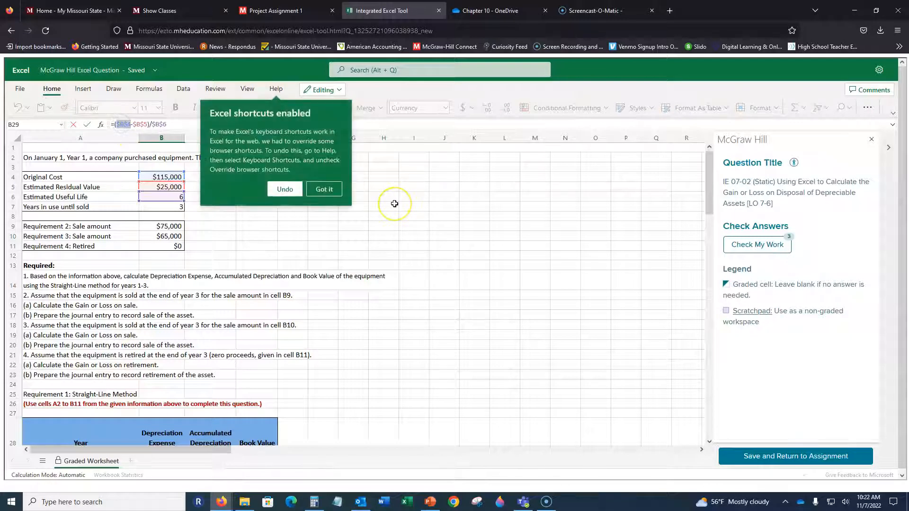
pyautogui.click(327, 189)
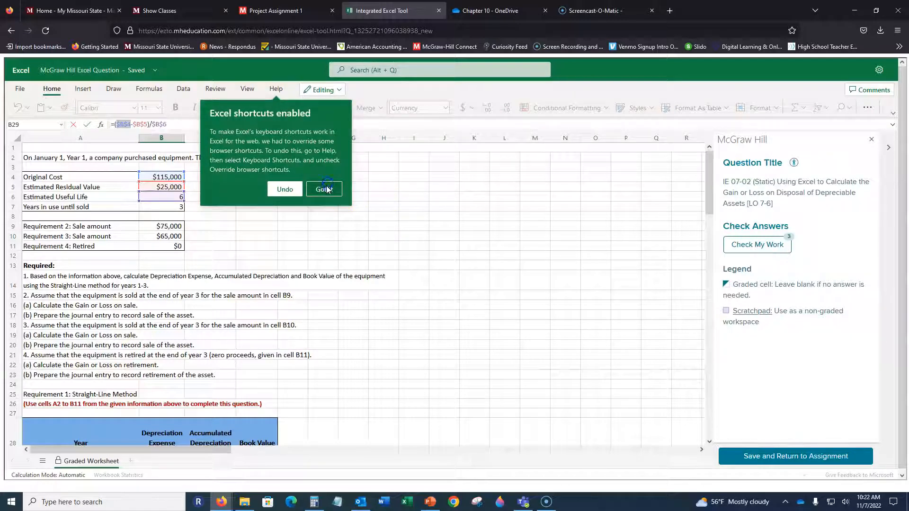
pyautogui.click(167, 176)
pyautogui.click(119, 125)
pyautogui.press('F4')
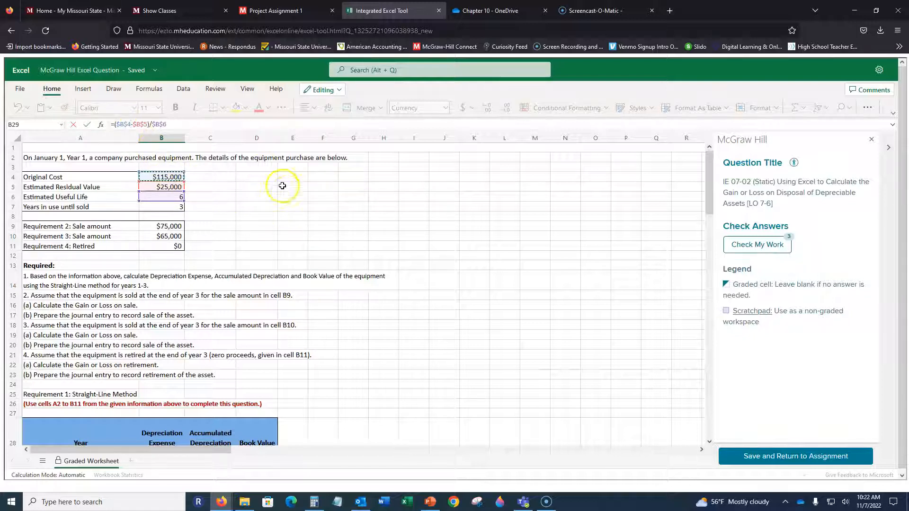
pyautogui.press('Return')
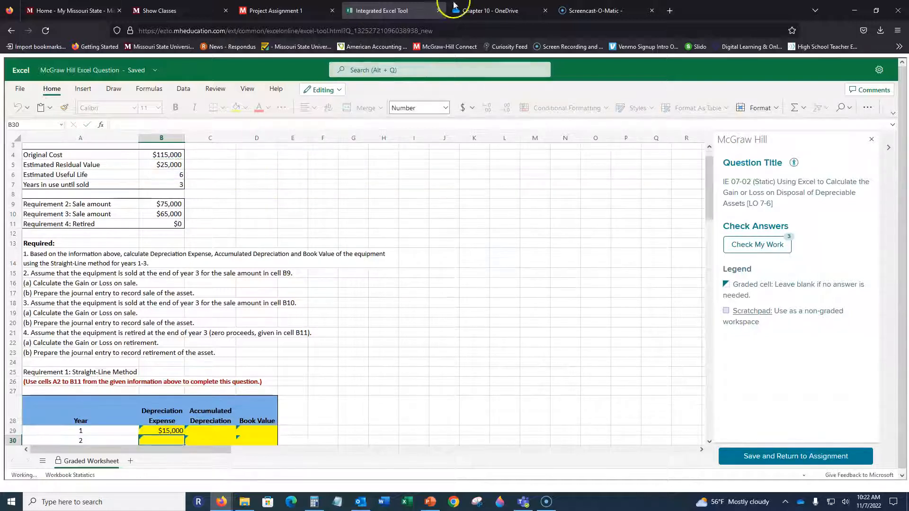
# Fill the year 1 depreciation expense formula down to years 2 and 3 (B30:B31) and check the copied formulas.
pyautogui.scroll(-3, 174, 337)
pyautogui.click(174, 338)
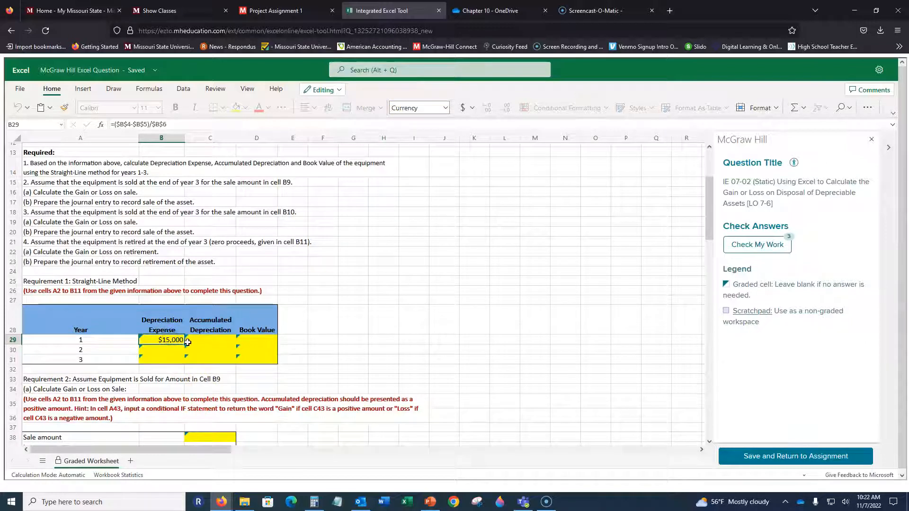
pyautogui.moveTo(186, 346); pyautogui.dragTo(185, 362)
pyautogui.click(173, 351)
pyautogui.click(170, 360)
pyautogui.click(171, 352)
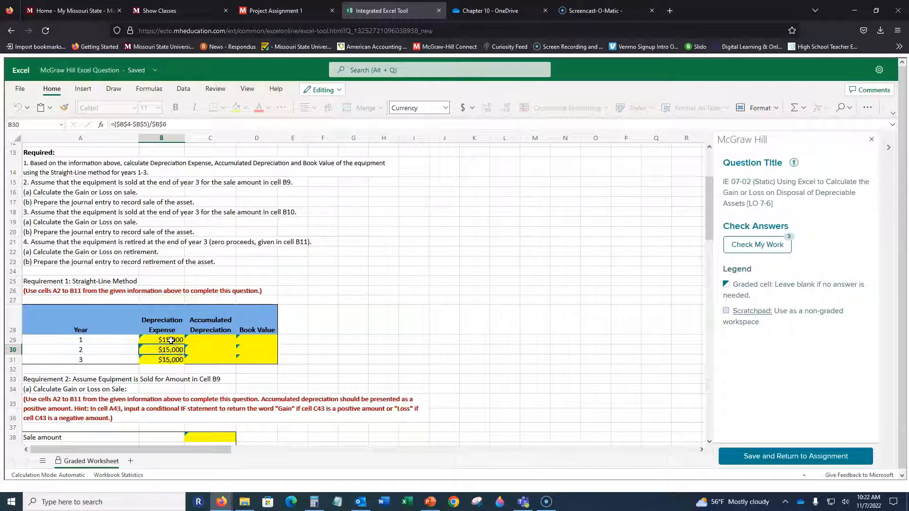
pyautogui.moveTo(167, 125); pyautogui.dragTo(108, 125)
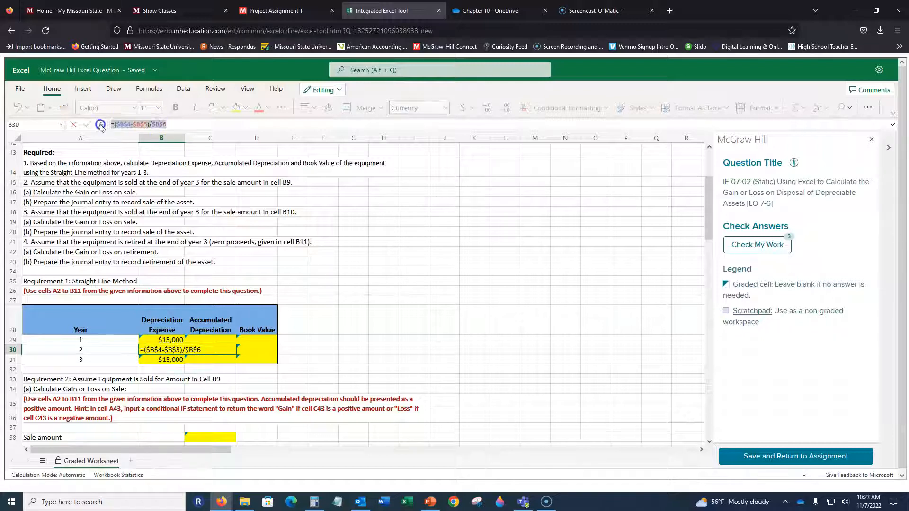
# Enter the year 1 accumulated depreciation in cell C29 as an absolute reference to that year's depreciation expense, =$B$29.
pyautogui.press('Escape')
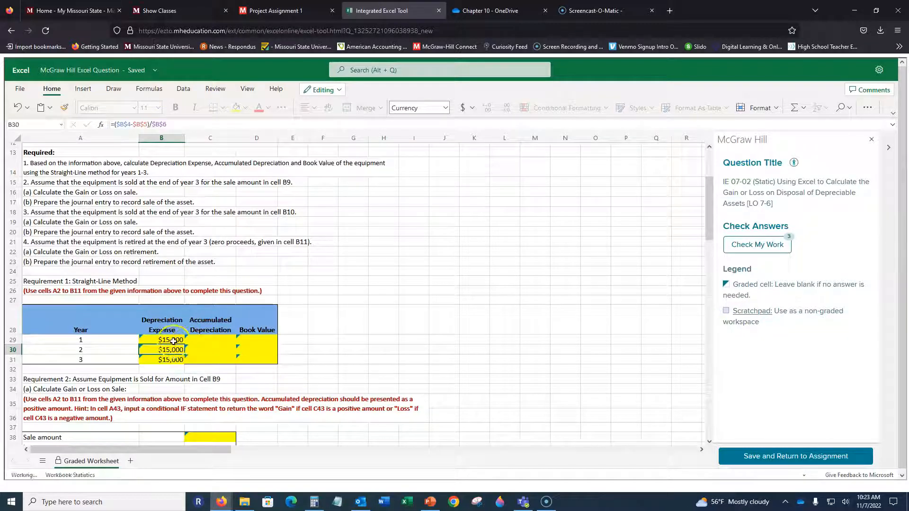
pyautogui.click(161, 341)
pyautogui.scroll(4, 386, 355)
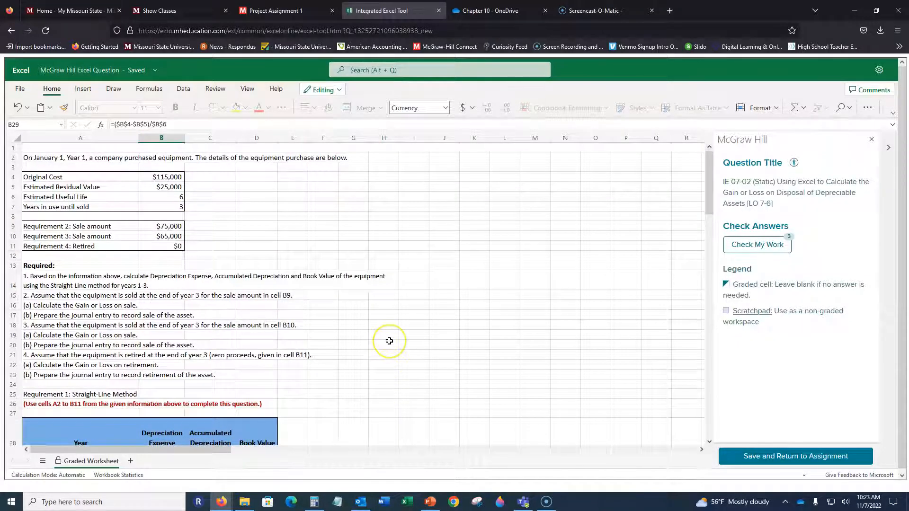
pyautogui.scroll(-4, 233, 254)
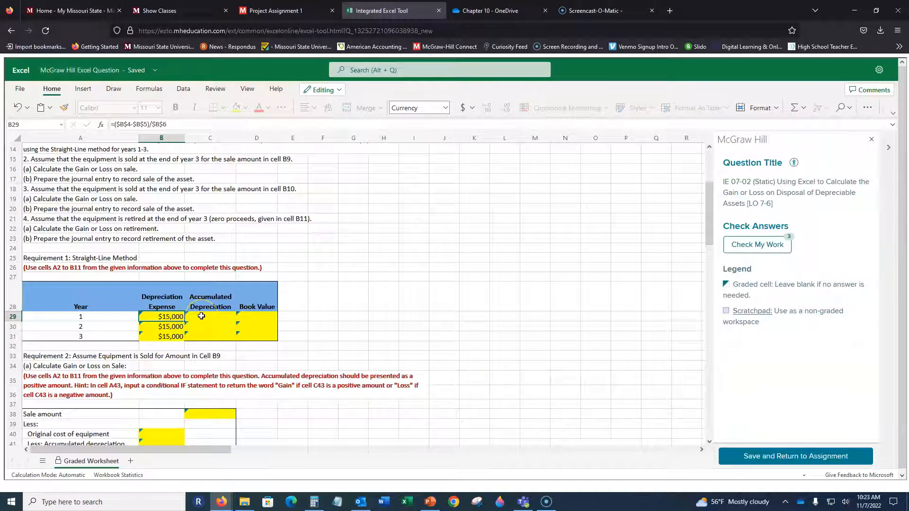
pyautogui.click(202, 316)
pyautogui.press('Left')
pyautogui.press('Return')
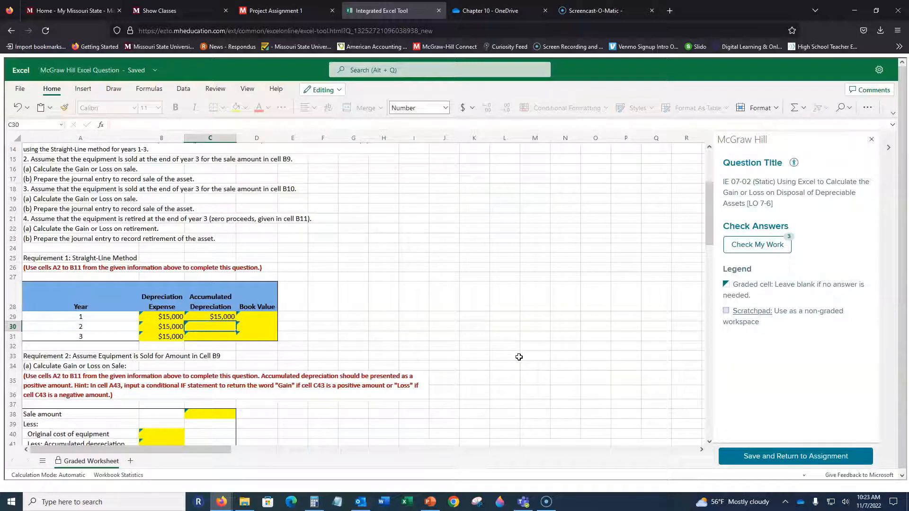
pyautogui.press('Up')
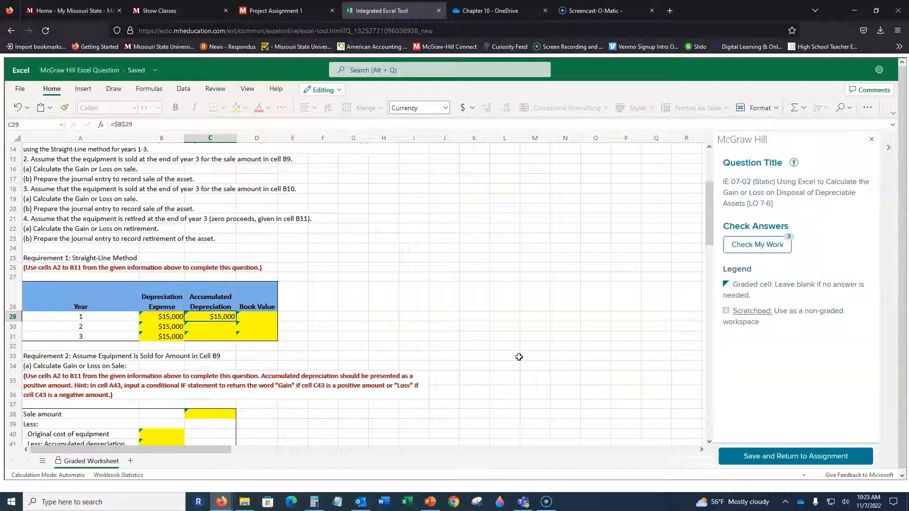
pyautogui.press('Down')
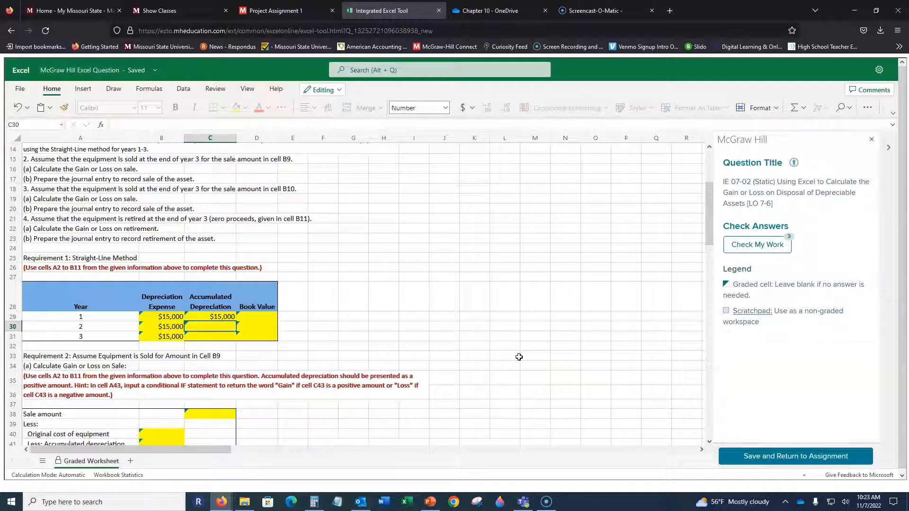
# Try entering =A30 as the year 2 accumulated depreciation in C30, and strip the formula back to its equals sign.
pyautogui.write('=')
pyautogui.press('Left')
pyautogui.press('Left')
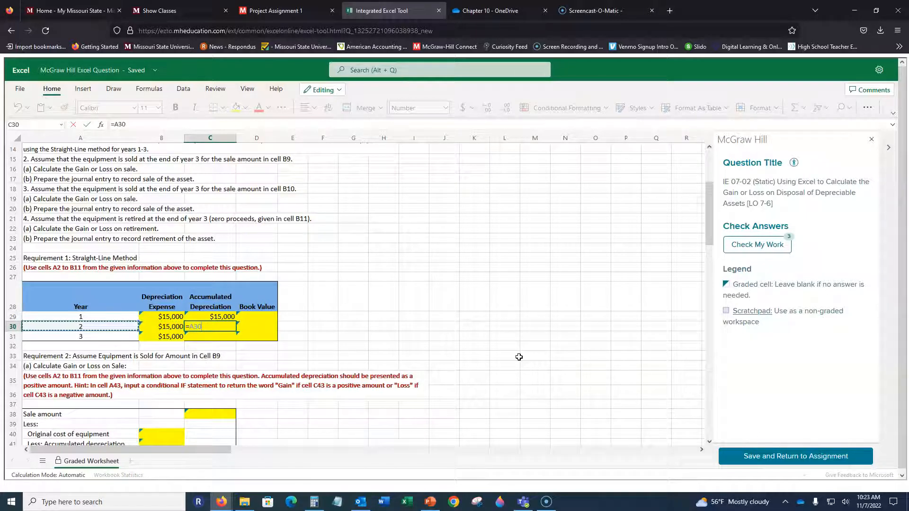
pyautogui.press('Return')
pyautogui.press('Up')
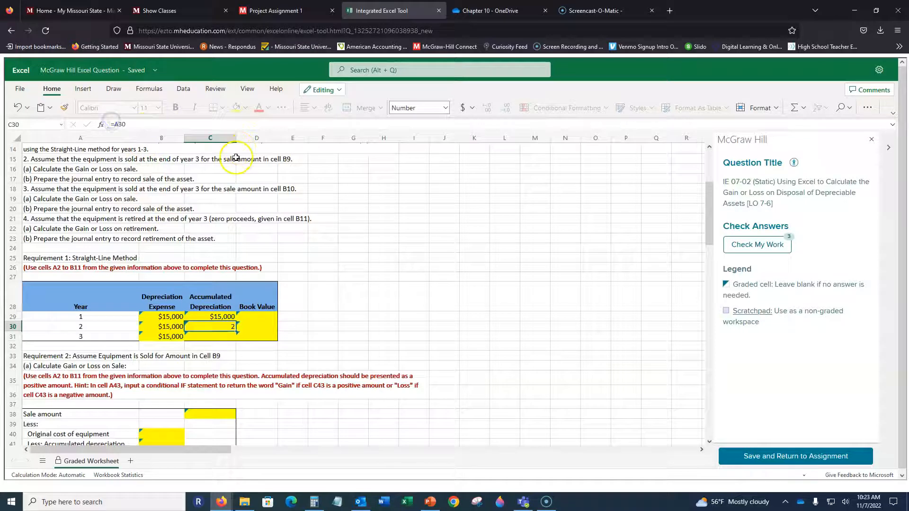
pyautogui.moveTo(127, 124); pyautogui.dragTo(94, 127)
pyautogui.press('BackSpace')
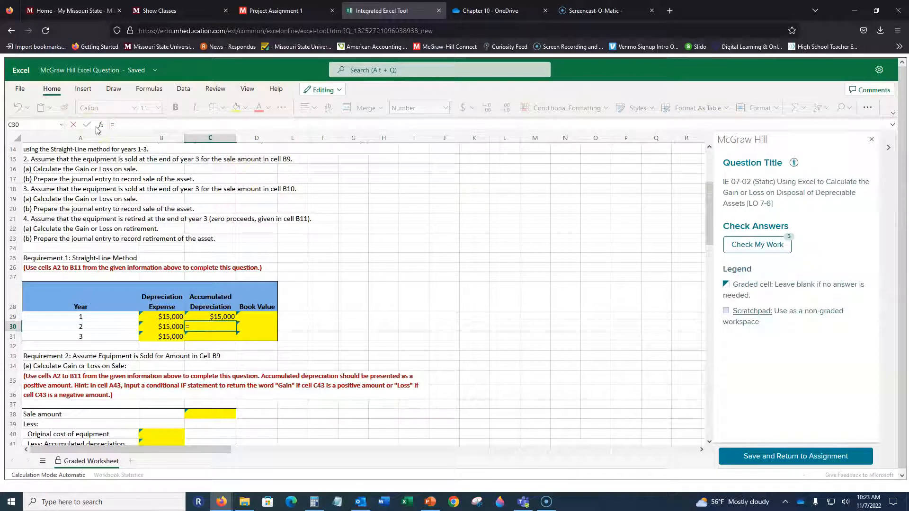
pyautogui.click(170, 327)
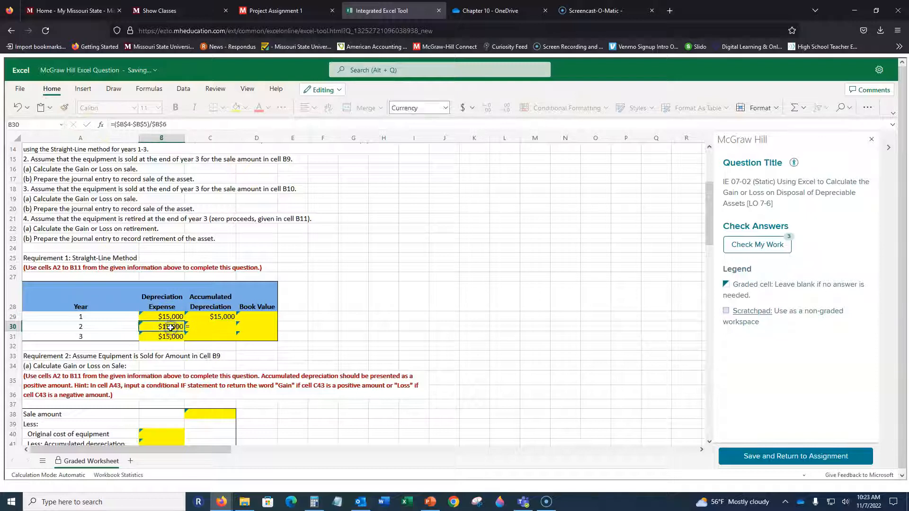
pyautogui.write('*')
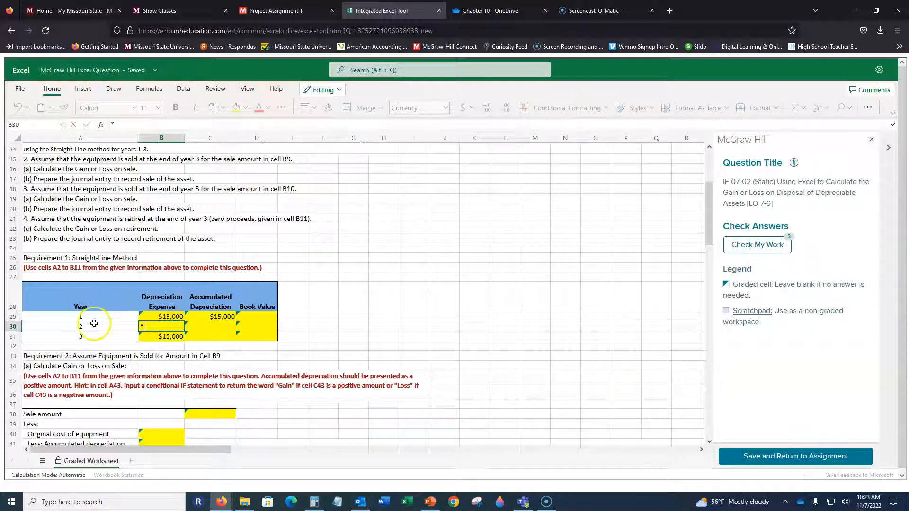
pyautogui.click(212, 328)
pyautogui.write('=')
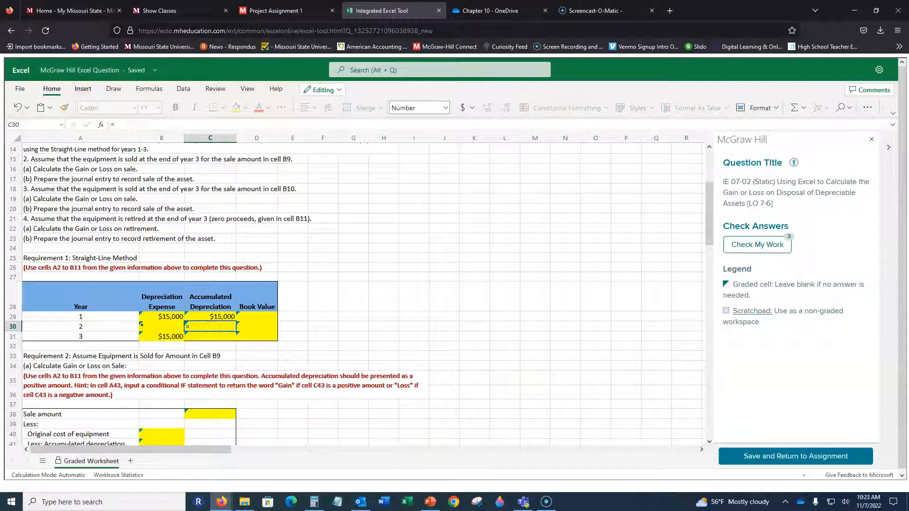
pyautogui.click(19, 110)
pyautogui.click(525, 302)
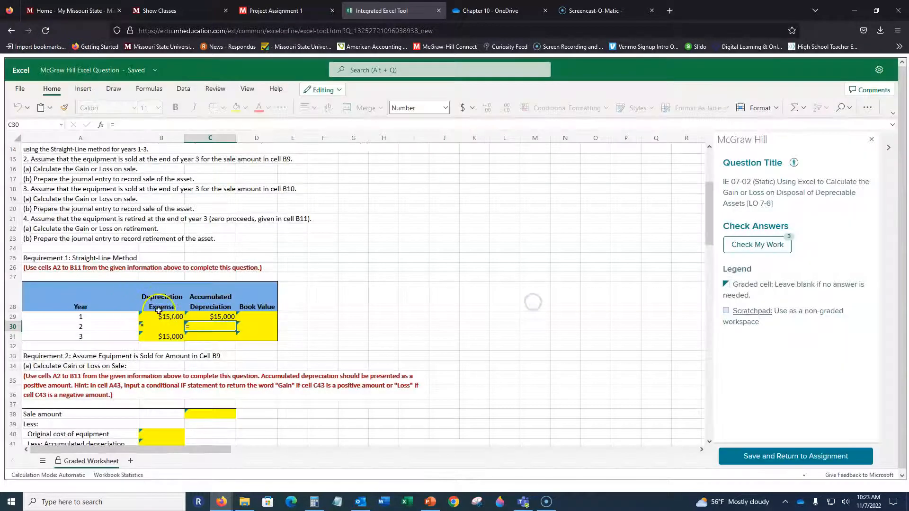
# Restore the year 2 depreciation expense formula by filling B29 down into B30.
pyautogui.click(161, 326)
pyautogui.click(178, 315)
pyautogui.moveTo(184, 320); pyautogui.dragTo(183, 331)
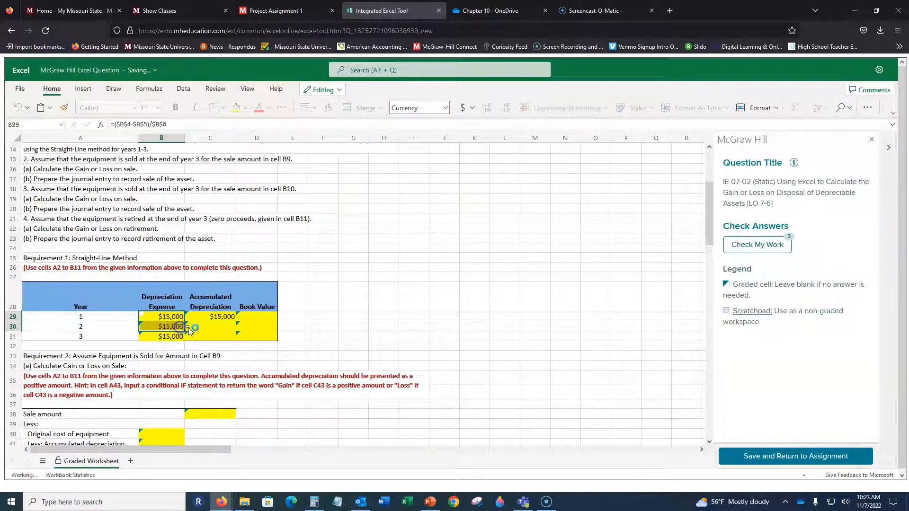
# Try calculating the year 2 accumulated depreciation in C30 as expense times year number, =B30*A30.
pyautogui.click(206, 326)
pyautogui.write('=')
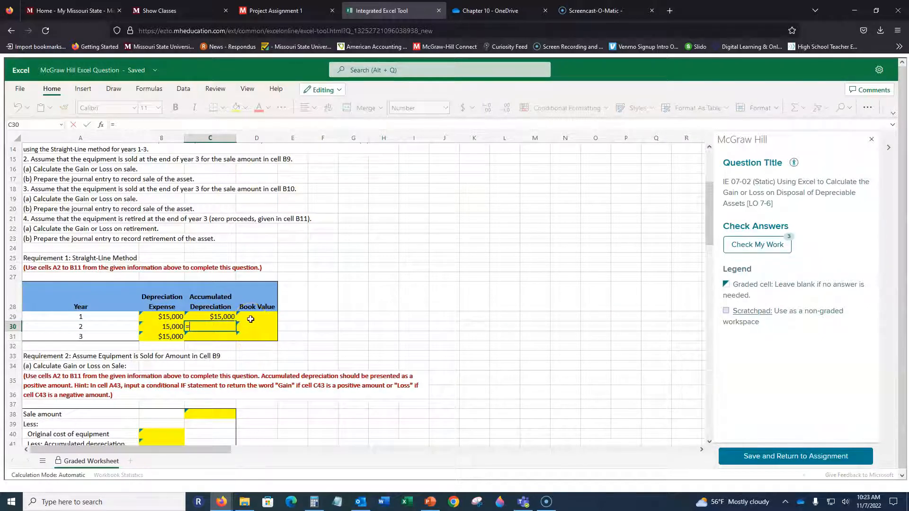
pyautogui.press('Left')
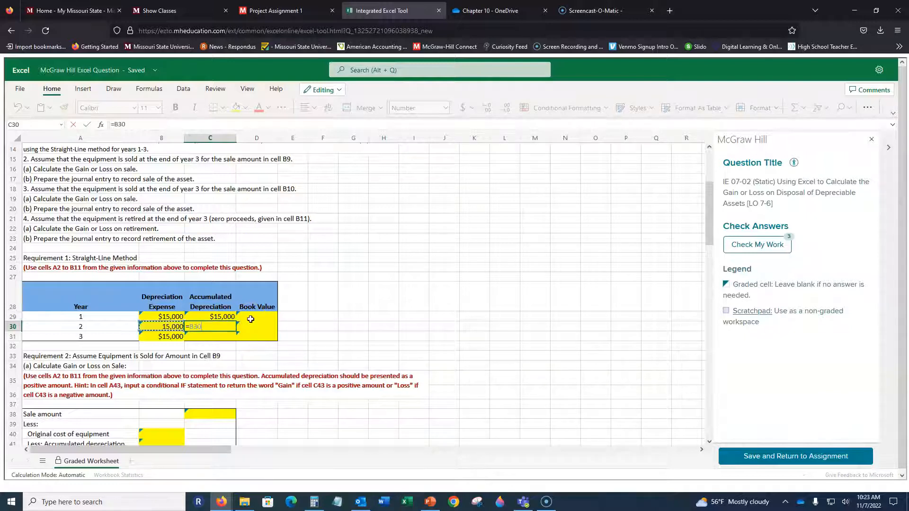
pyautogui.press('Left')
pyautogui.hotkey('ctrl', 'Return')
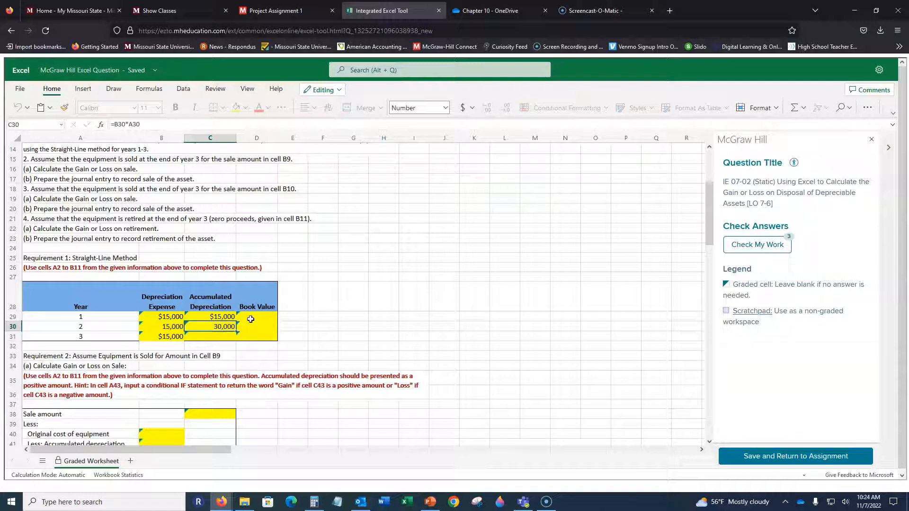
# Replace the year 2 accumulated depreciation formula in C30 with =C29+B30.
pyautogui.write('=')
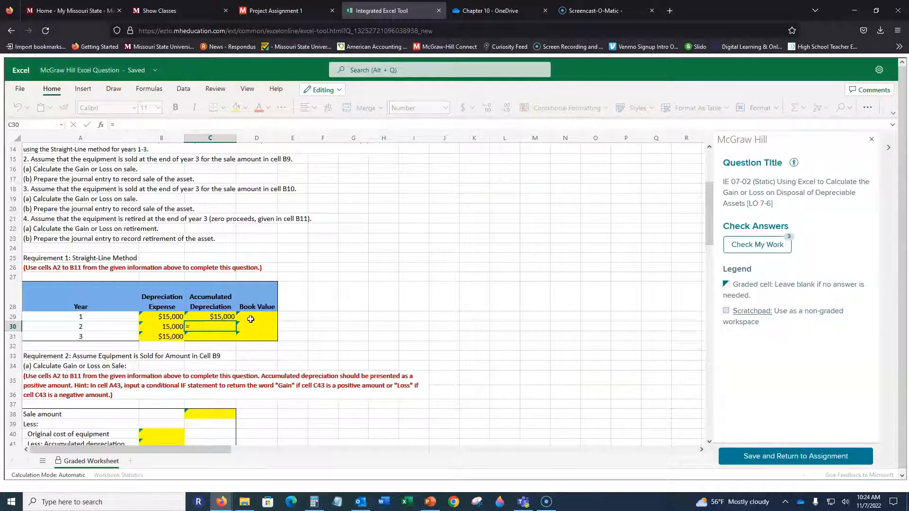
pyautogui.press('Up')
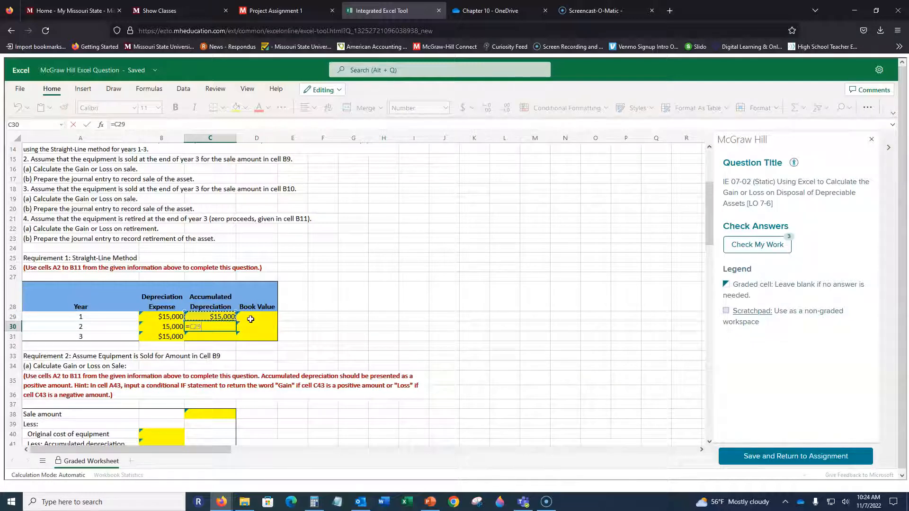
pyautogui.press('Left')
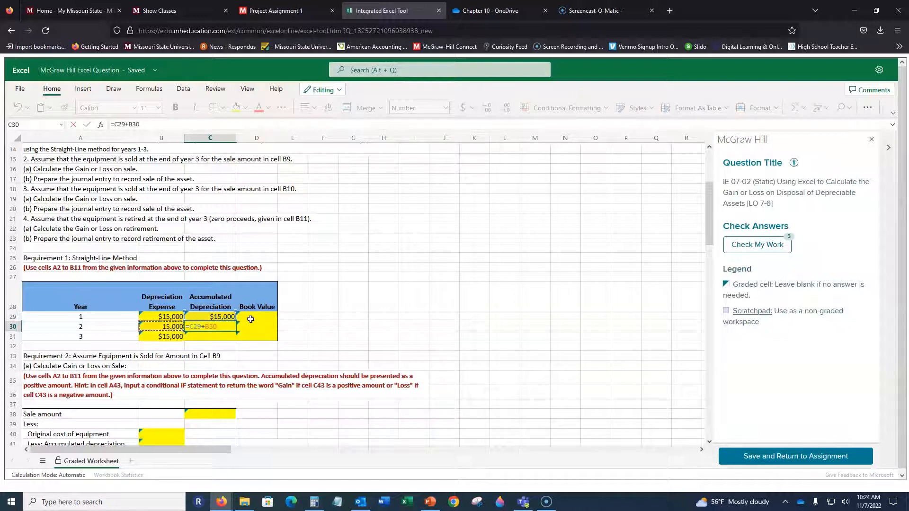
pyautogui.hotkey('ctrl', 'Return')
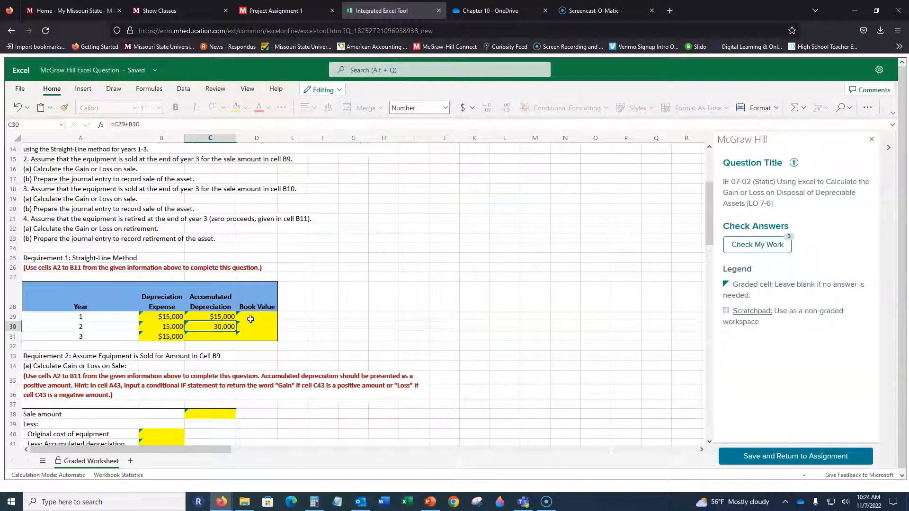
# Copy B29's currency format to B30 and fill the accumulated depreciation formula from C30 down to C31.
pyautogui.click(172, 316)
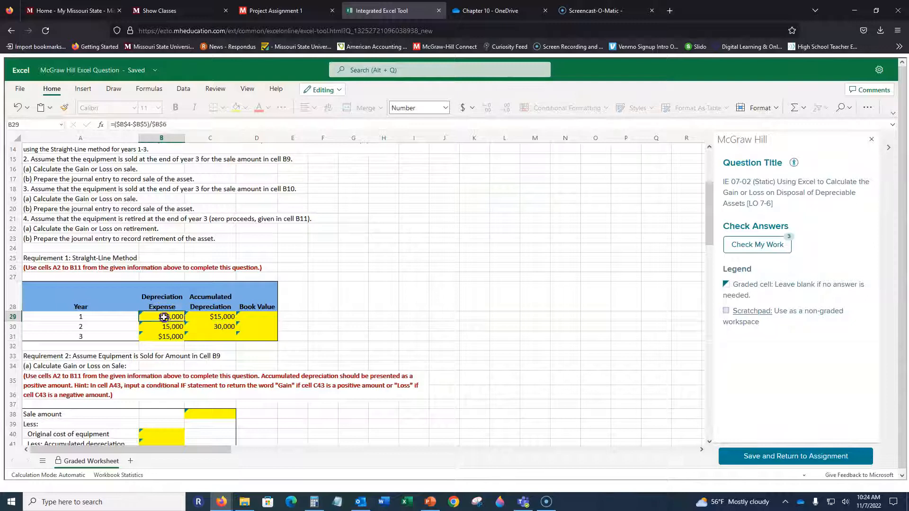
pyautogui.click(225, 327)
pyautogui.moveTo(235, 332); pyautogui.dragTo(236, 342)
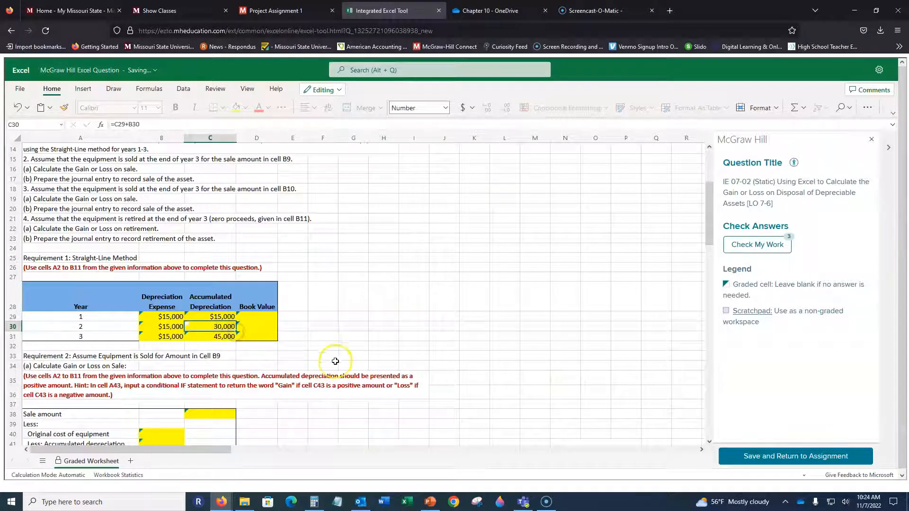
# Copy the currency format of C29 to the year 2 and 3 accumulated depreciation cells, C30:C31.
pyautogui.click(220, 316)
pyautogui.click(71, 108)
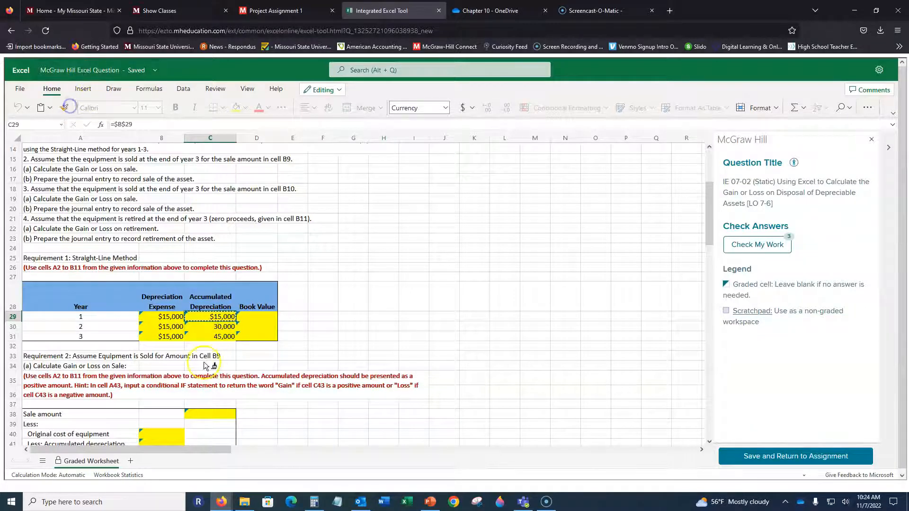
pyautogui.moveTo(212, 326); pyautogui.dragTo(210, 338)
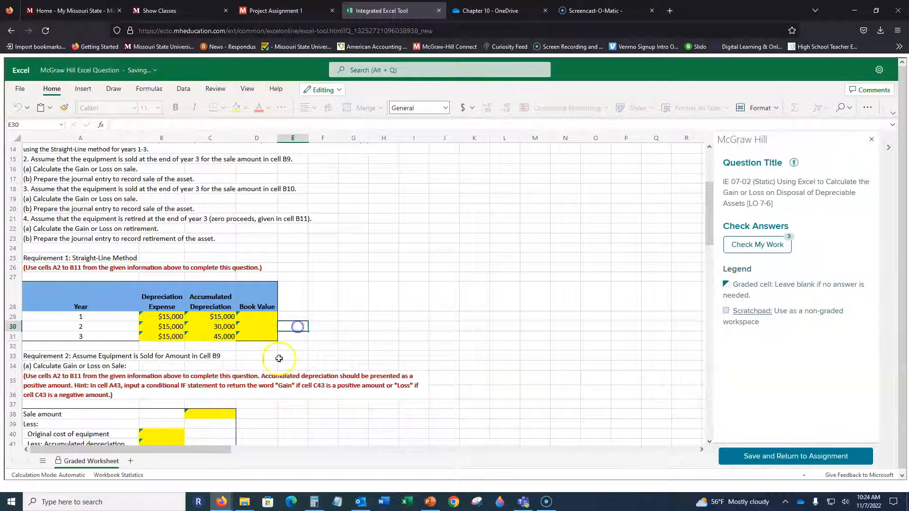
# Check the formulas in the depreciation expense and accumulated depreciation columns of the straight-line table.
pyautogui.press('Left')
pyautogui.press('Down')
pyautogui.press('Up')
pyautogui.press('Up')
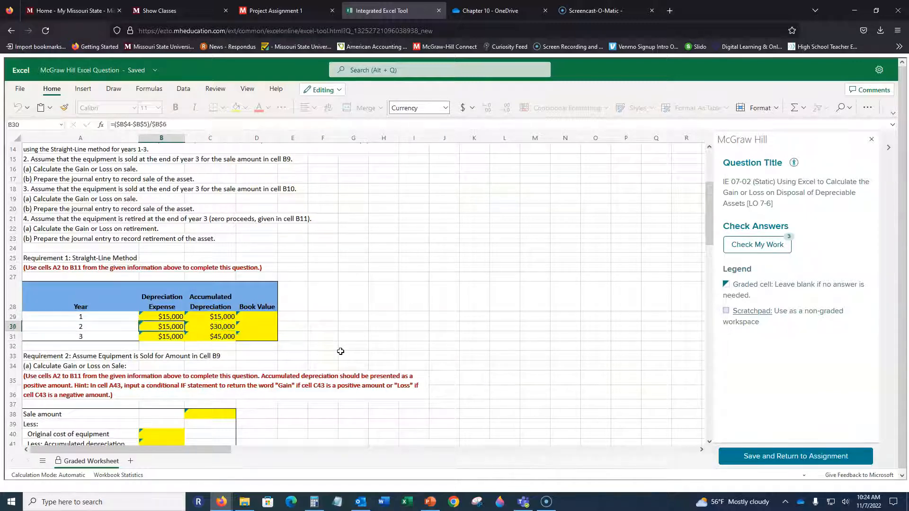
pyautogui.press('Right')
pyautogui.press('Down')
pyautogui.press('Down')
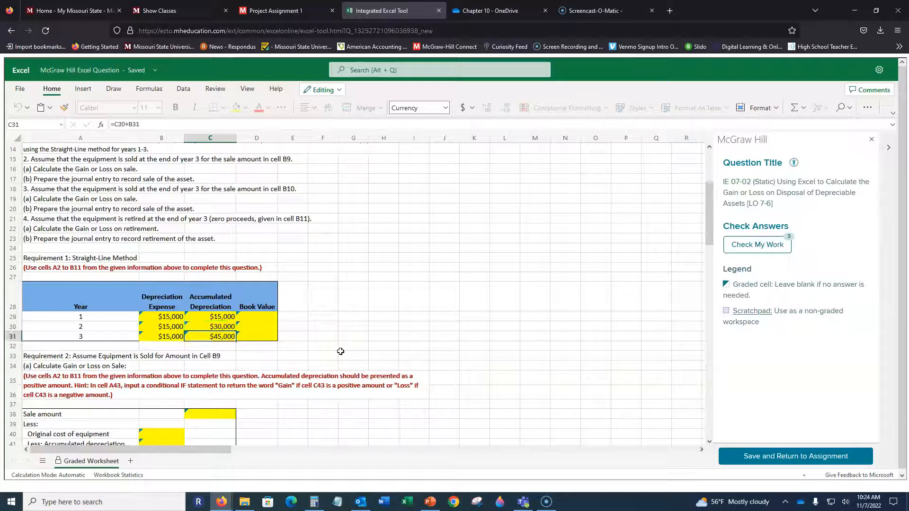
pyautogui.press('Up')
pyautogui.press('Up')
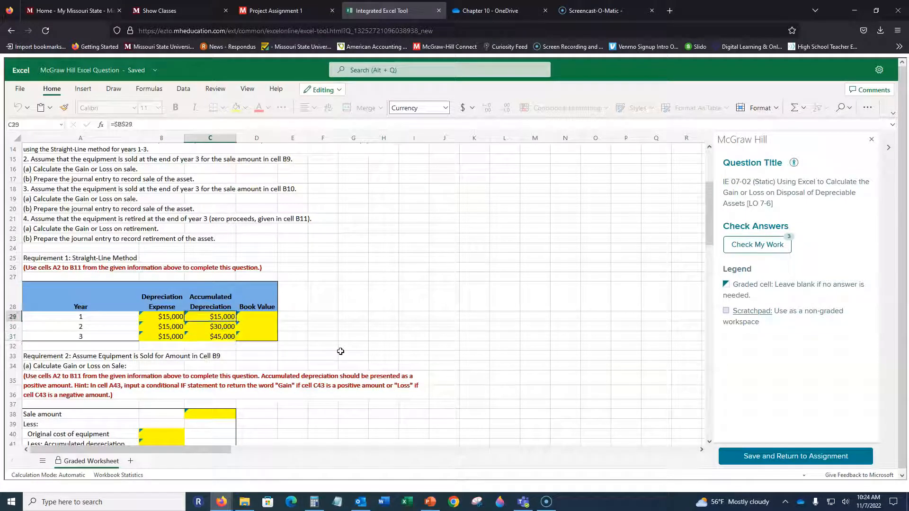
# Enter the year 1 book value formula in D29 as absolute original cost minus accumulated depreciation, =$B$4-C29.
pyautogui.press('Right')
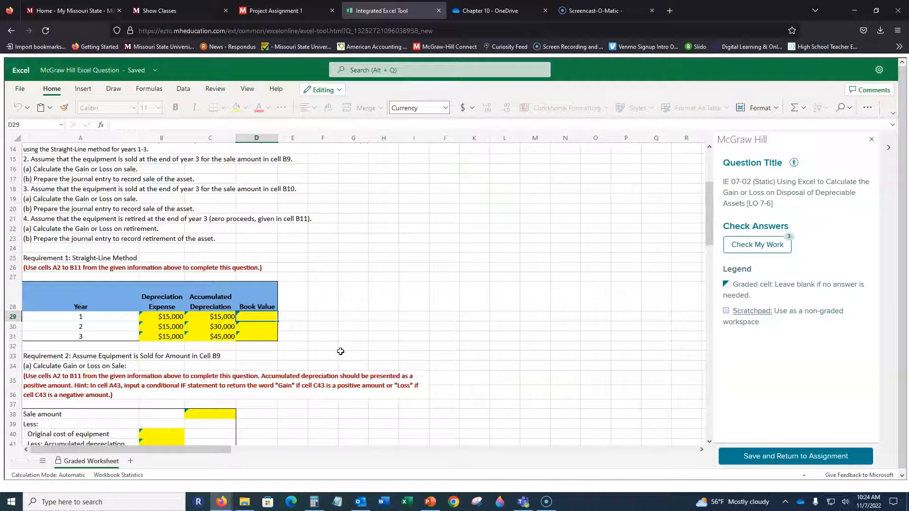
pyautogui.scroll(5, 341, 352)
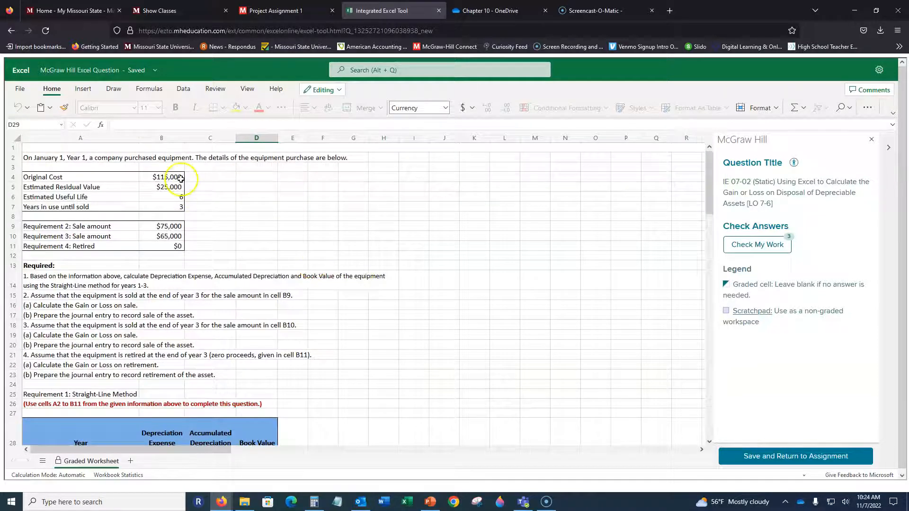
pyautogui.scroll(-7, 242, 216)
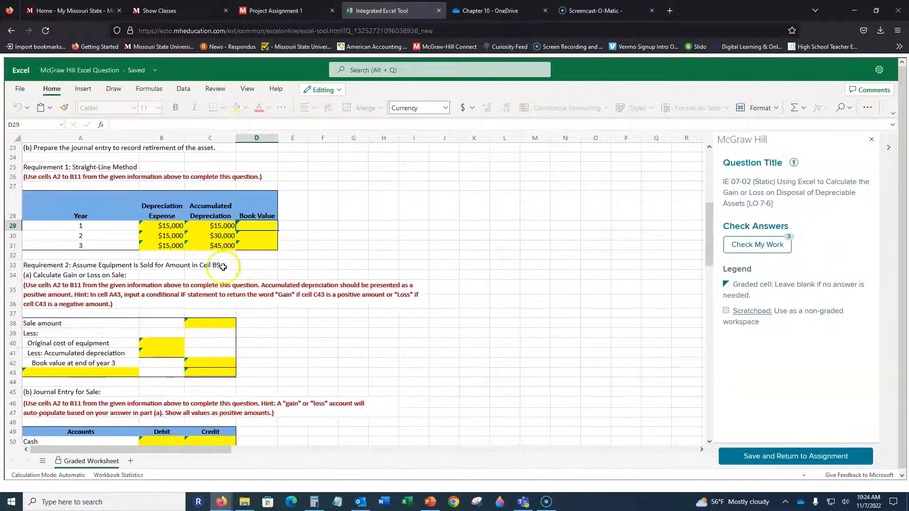
pyautogui.scroll(4, 292, 252)
pyautogui.scroll(-2, 292, 251)
pyautogui.write('=')
pyautogui.scroll(5, 268, 196)
pyautogui.click(161, 177)
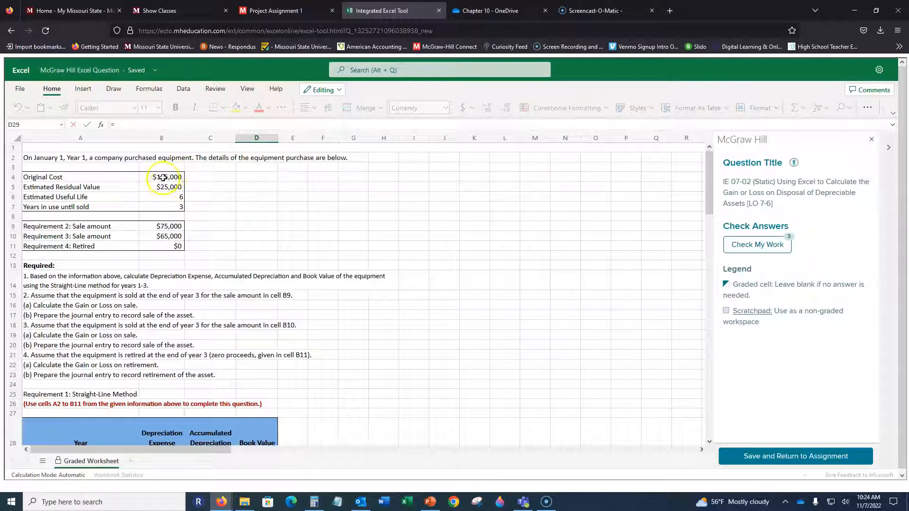
pyautogui.press('F4')
pyautogui.write('-')
pyautogui.scroll(-5, 404, 319)
pyautogui.click(209, 272)
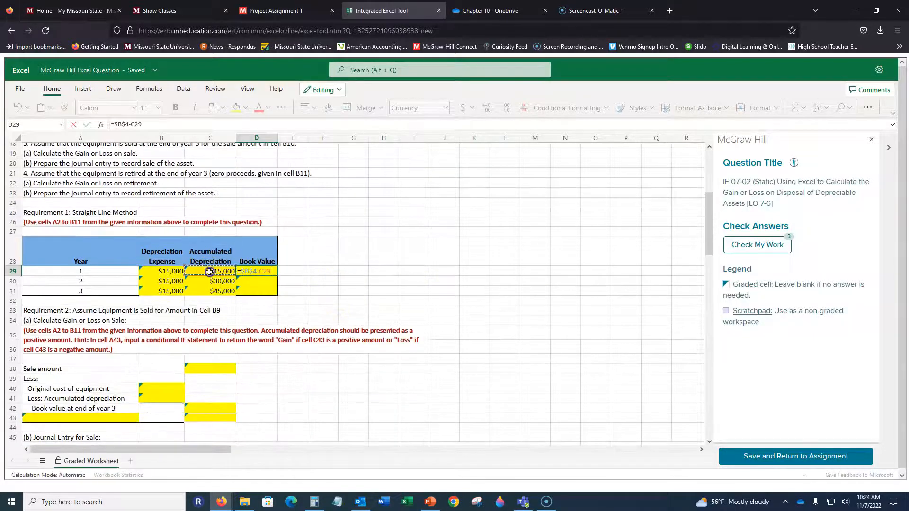
pyautogui.press('Return')
pyautogui.press('Up')
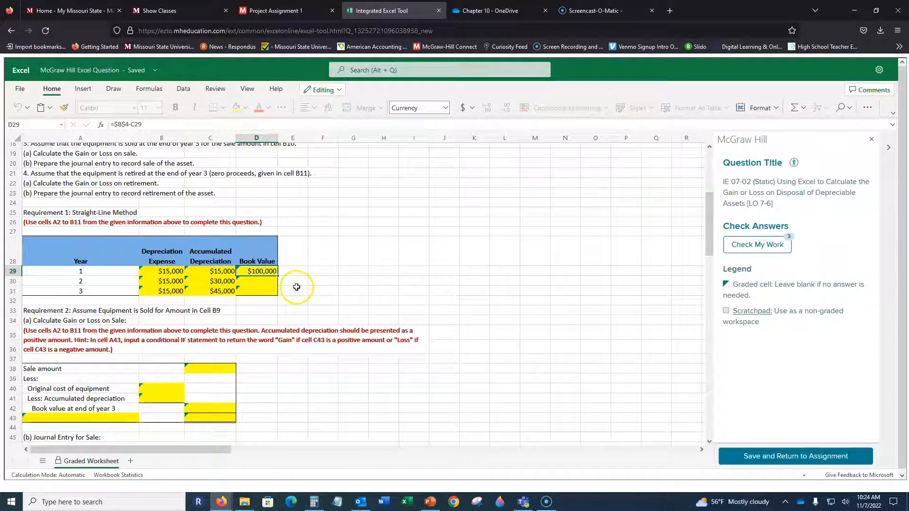
# Copy the book value formula from D29 into the year 2 and 3 cells, D30:D31, and check the pasted formulas.
pyautogui.moveTo(260, 281); pyautogui.dragTo(260, 291)
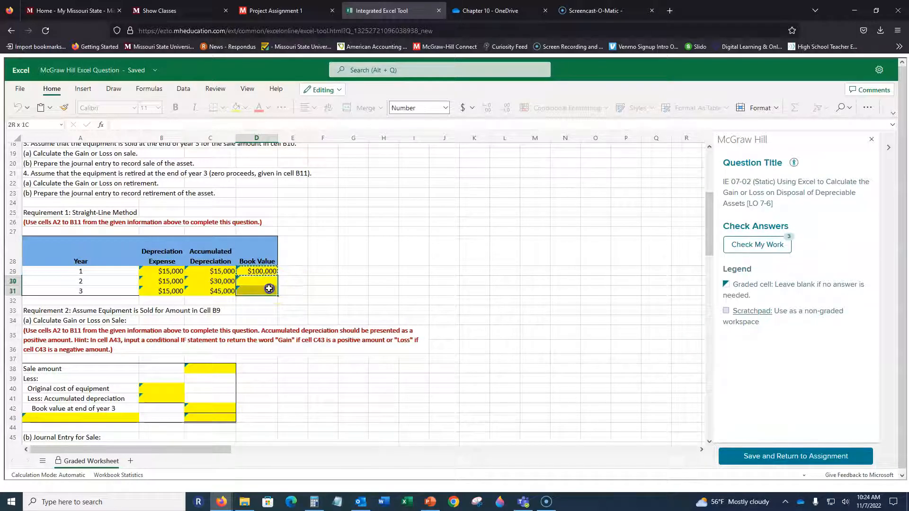
pyautogui.hotkey('ctrl', 'v')
pyautogui.click(338, 274)
pyautogui.click(270, 282)
pyautogui.click(263, 291)
# Review the Requirement 2 instructions and the sale amount given in cell B9.
pyautogui.scroll(2, 318, 279)
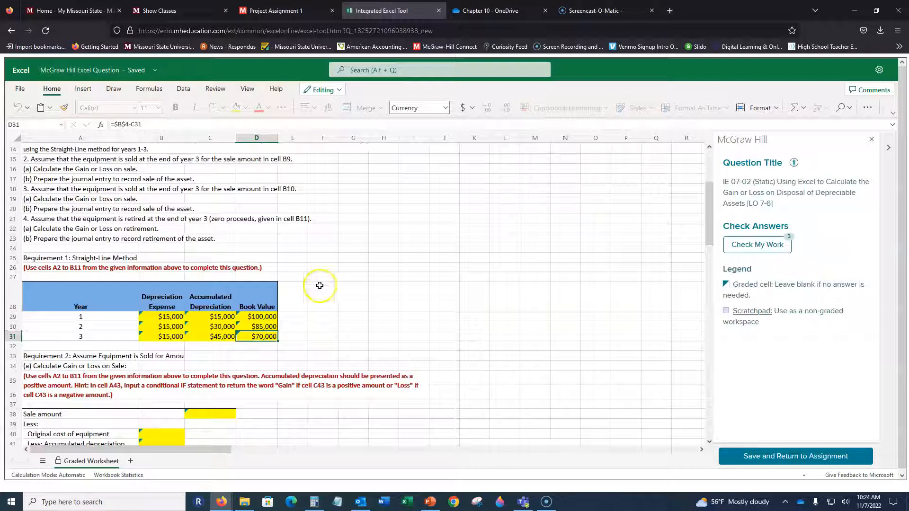
pyautogui.click(320, 198)
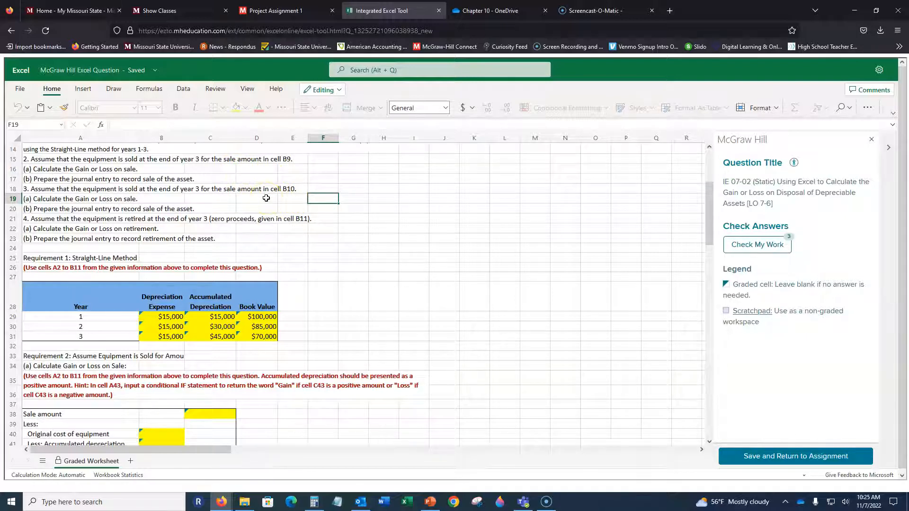
pyautogui.scroll(-3, 267, 197)
pyautogui.scroll(7, 229, 225)
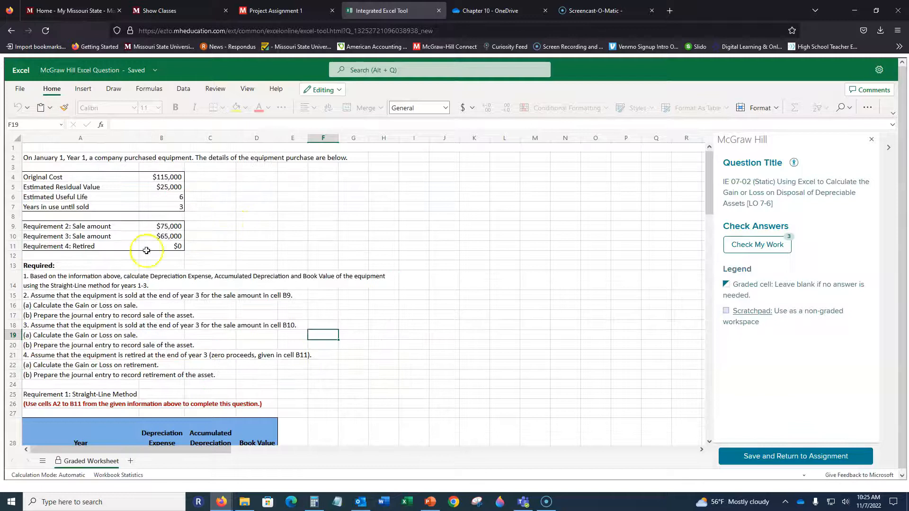
pyautogui.click(173, 226)
pyautogui.scroll(-1, 367, 263)
pyautogui.scroll(-3, 366, 263)
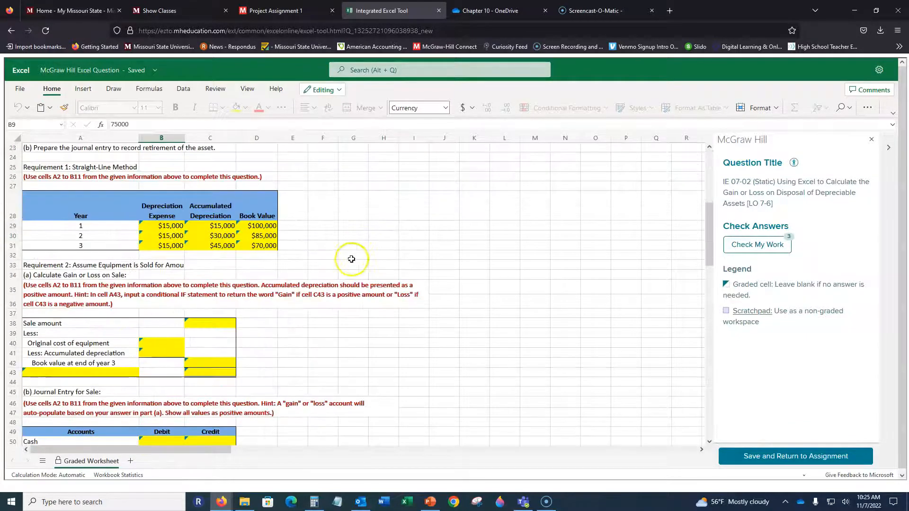
# Link the Requirement 2 sale amount in C38 to the given sale amount with =B9.
pyautogui.click(211, 327)
pyautogui.write('=')
pyautogui.scroll(6, 189, 237)
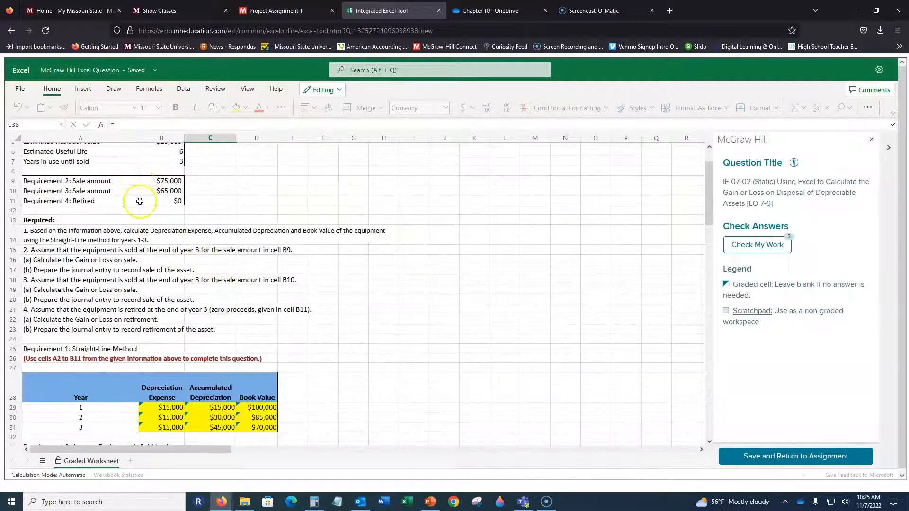
pyautogui.click(155, 180)
pyautogui.scroll(-3, 385, 284)
pyautogui.press('Return')
pyautogui.press('Return')
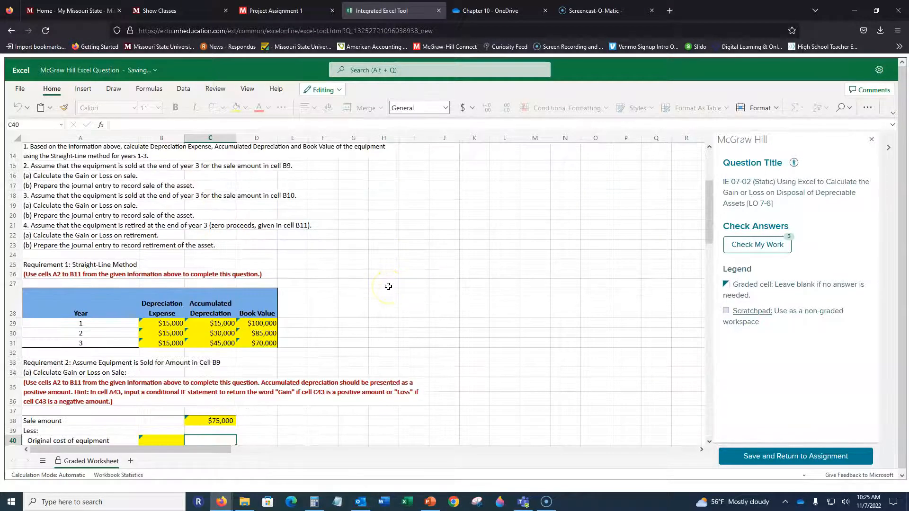
# Link the original cost of equipment in B40 to the given original cost with =B4.
pyautogui.scroll(-4, 326, 226)
pyautogui.click(163, 304)
pyautogui.write('=')
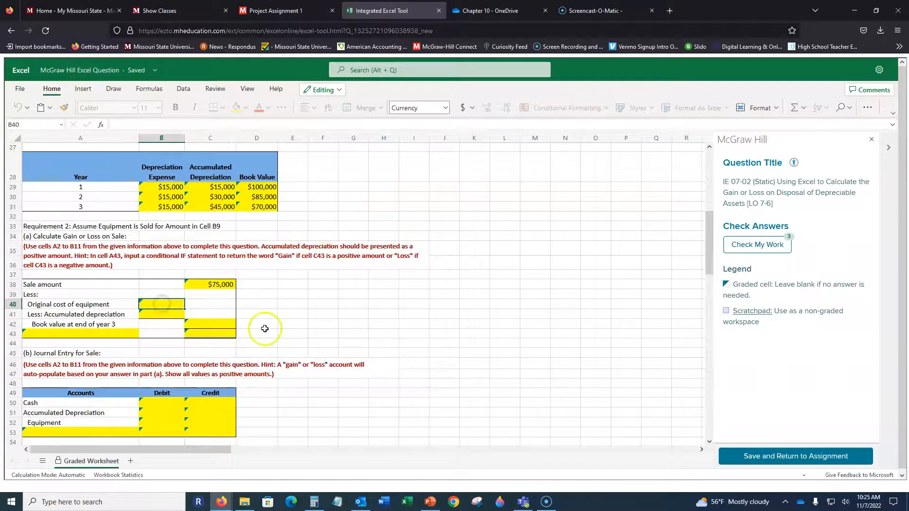
pyautogui.scroll(9, 270, 321)
pyautogui.click(161, 177)
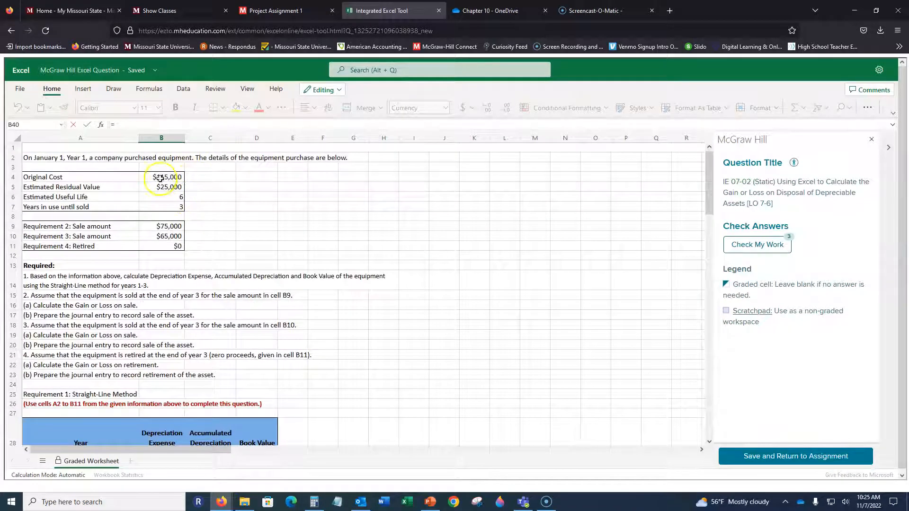
pyautogui.press('Return')
# Enter =D31 as the accumulated depreciation in B41 of the Requirement 2 gain or loss calculation.
pyautogui.scroll(-3, 291, 247)
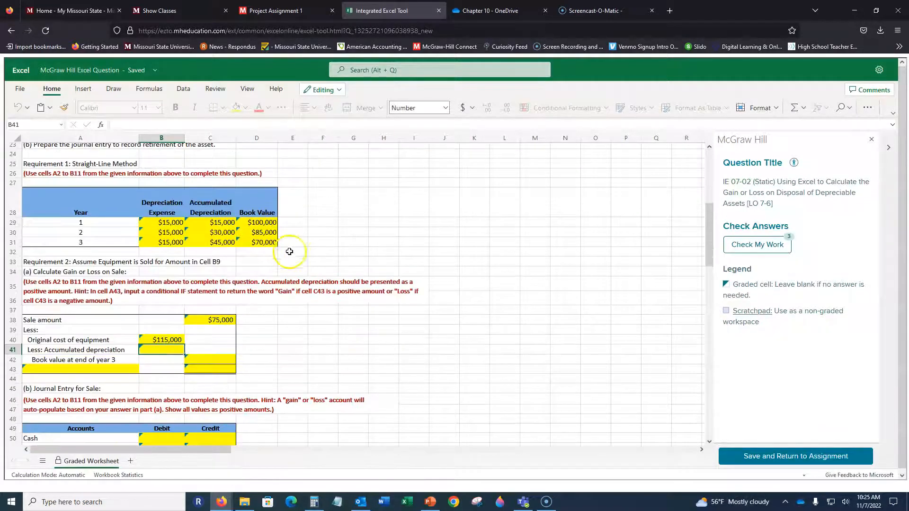
pyautogui.write('=')
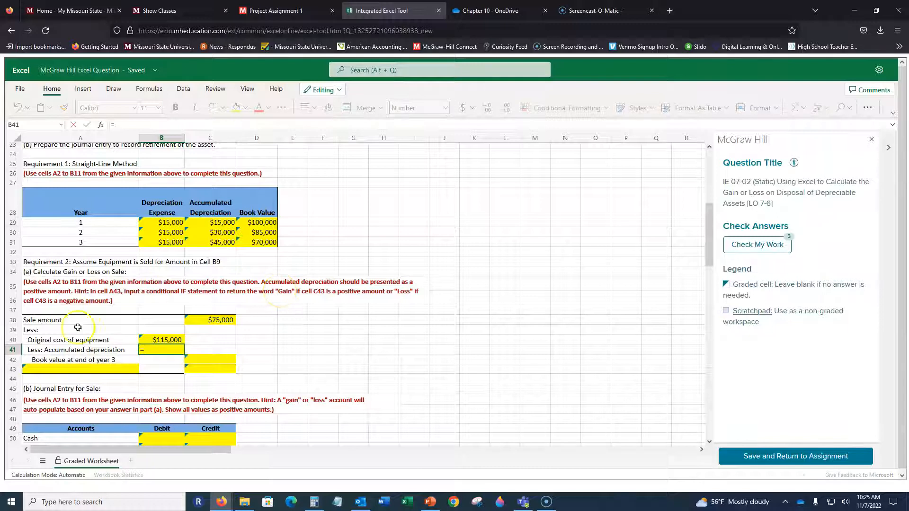
pyautogui.click(246, 243)
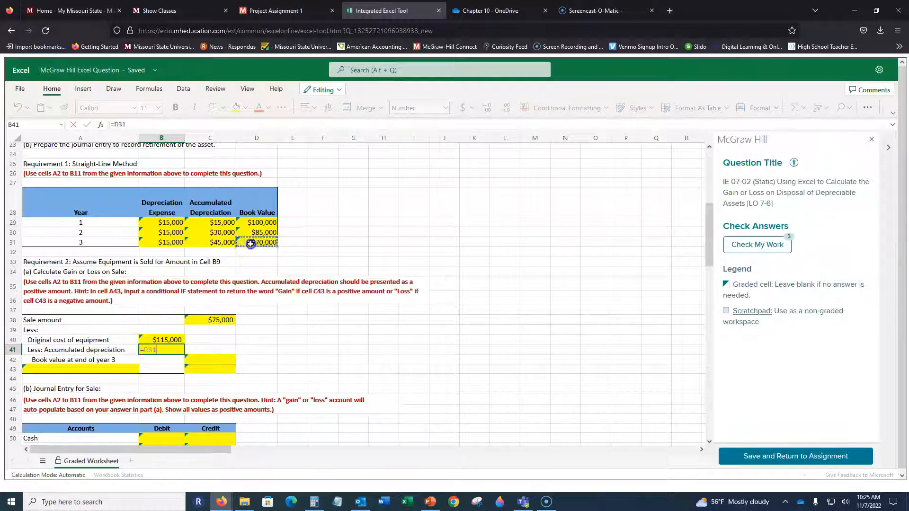
pyautogui.press('Return')
# Enter the year 3 book value formula in C42 as original cost minus accumulated depreciation, =B40-B41.
pyautogui.press('Right')
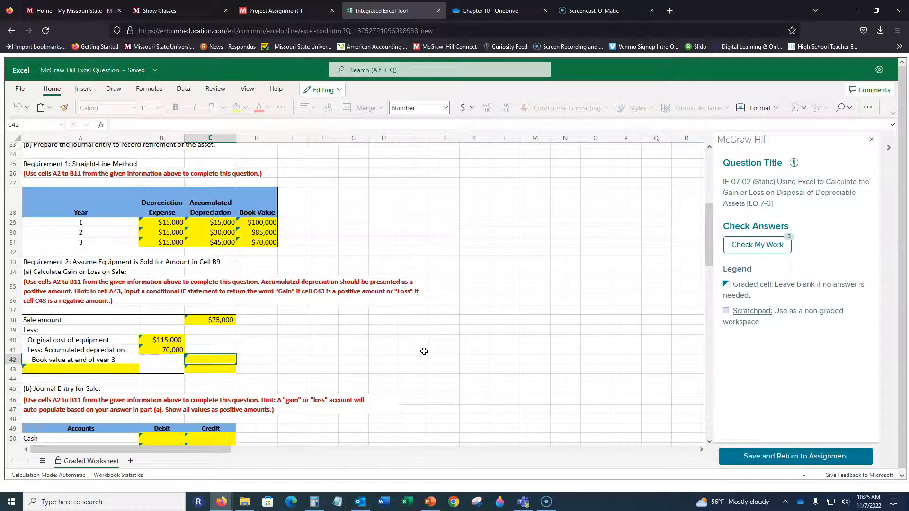
pyautogui.write('=')
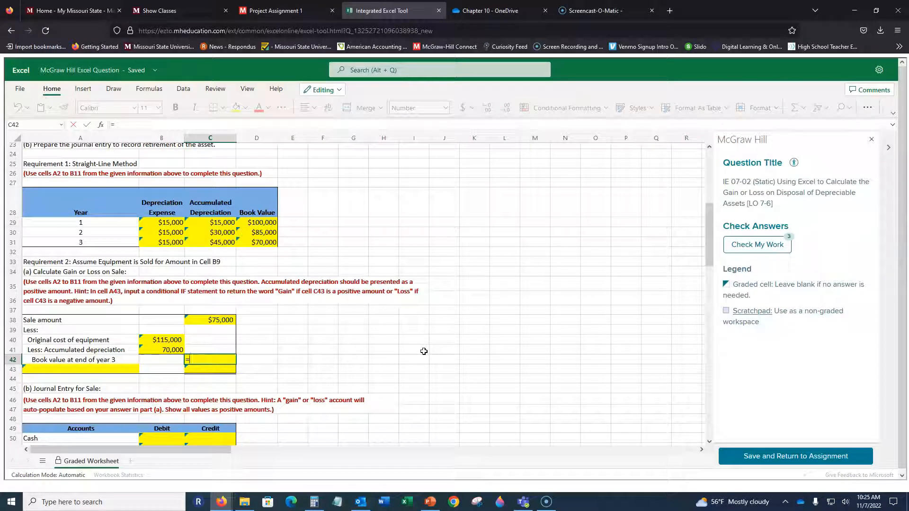
pyautogui.press('Left')
pyautogui.press('Up')
pyautogui.press('Up')
pyautogui.write('-')
pyautogui.press('Down')
pyautogui.press('Return')
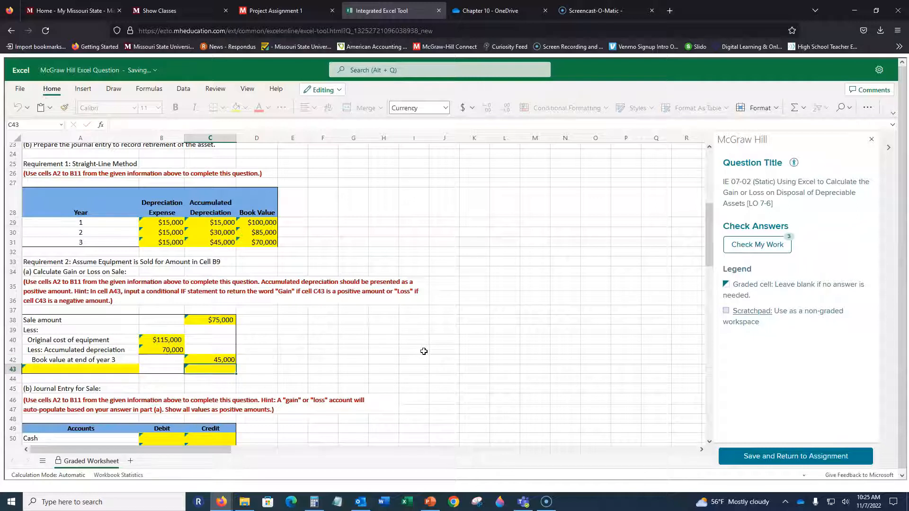
# Replace the year 3 book value formula in C42 with a reference to the depreciation table, =C31.
pyautogui.press('Up')
pyautogui.write('=')
pyautogui.press('Up')
pyautogui.press('Up')
pyautogui.press('Up')
pyautogui.press('Up')
pyautogui.press('Up')
pyautogui.press('Up')
pyautogui.press('Up')
pyautogui.press('Up')
pyautogui.press('Up')
pyautogui.press('Up')
pyautogui.press('Up')
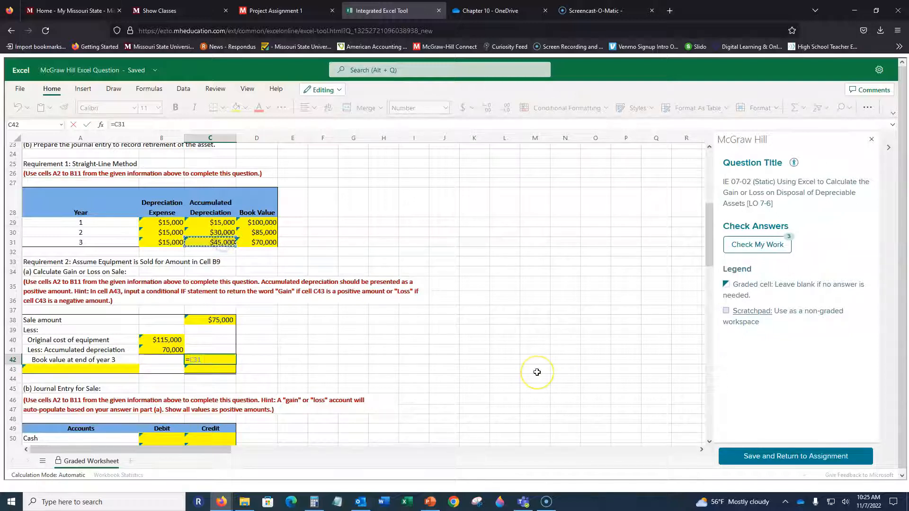
pyautogui.press('Return')
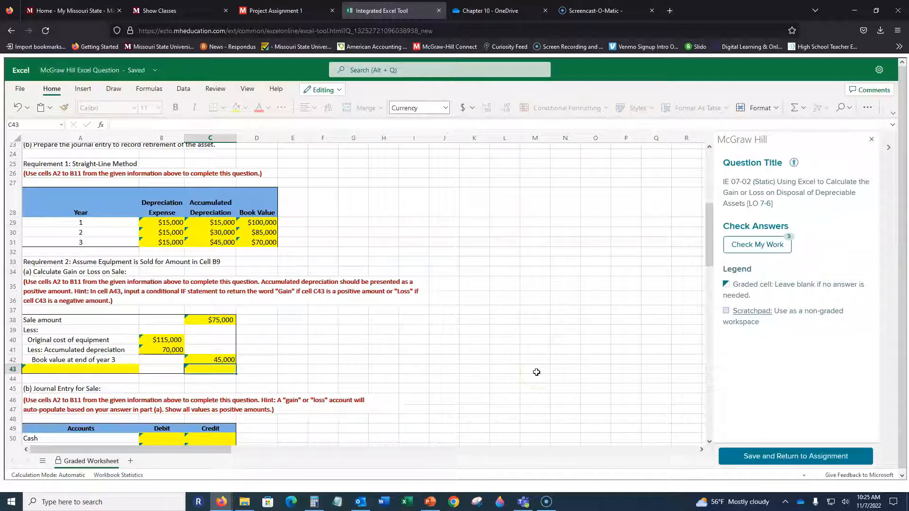
# Enter the conditional label formula =IF($C$43>0,"Gain","Loss") in A43 to label the sale result.
pyautogui.press('Left')
pyautogui.press('Left')
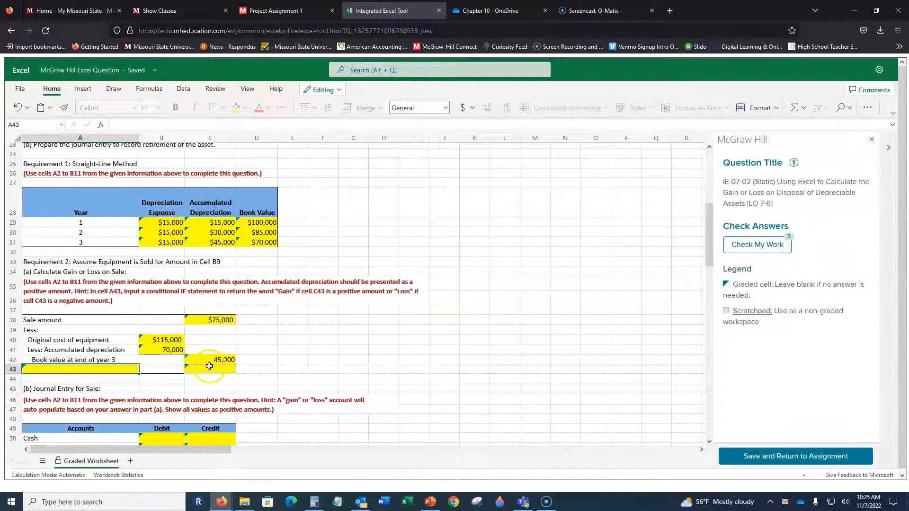
pyautogui.click(227, 370)
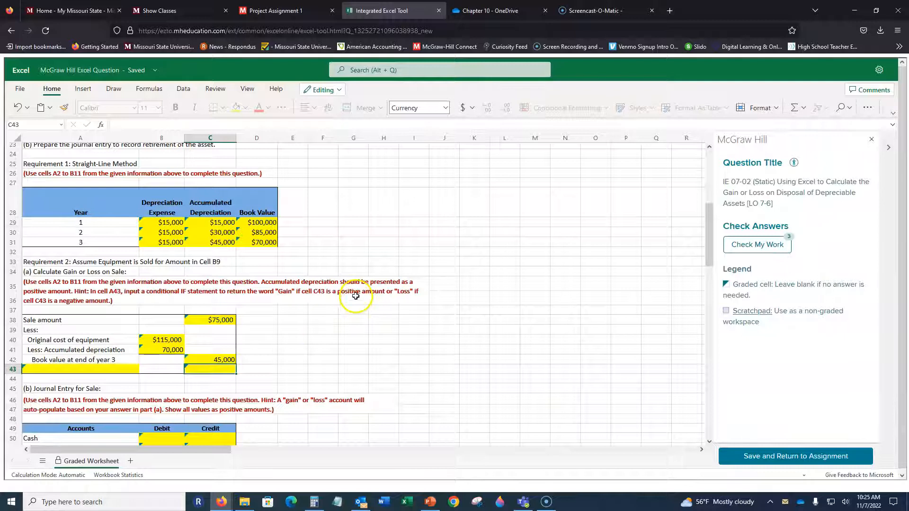
pyautogui.click(94, 368)
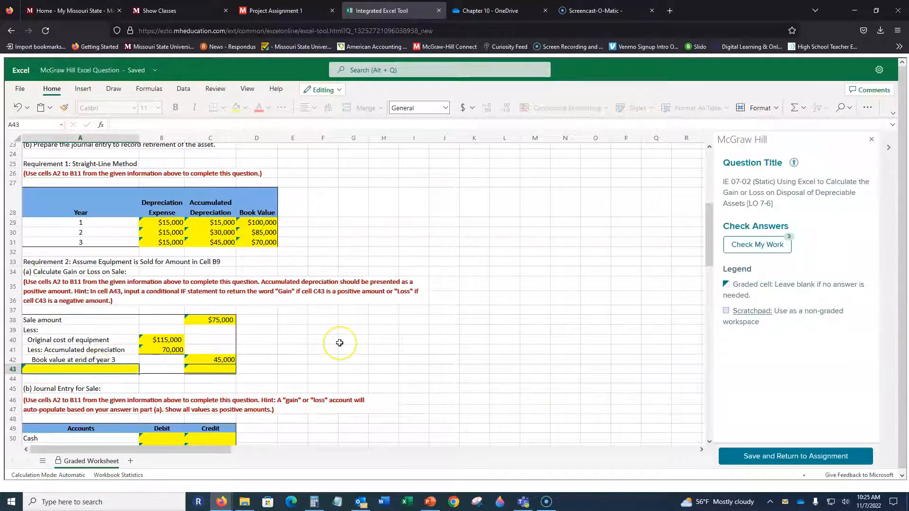
pyautogui.write('=if')
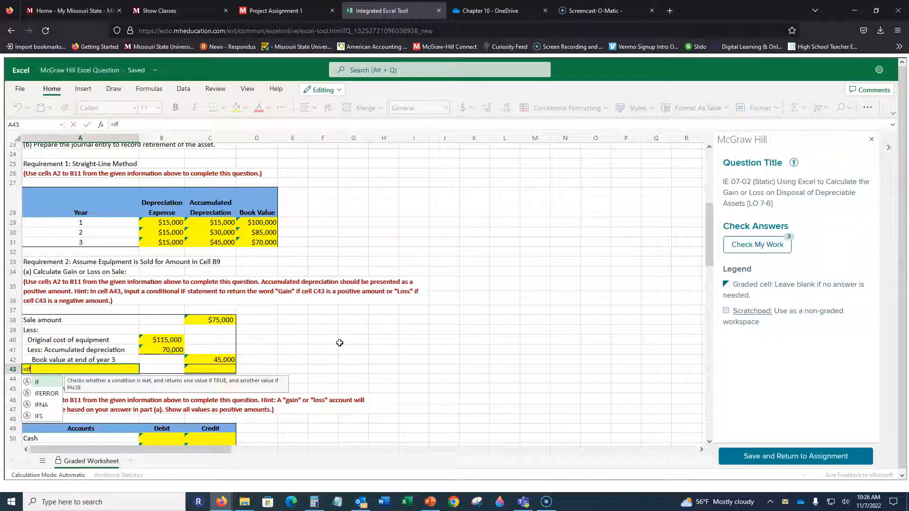
pyautogui.write('(')
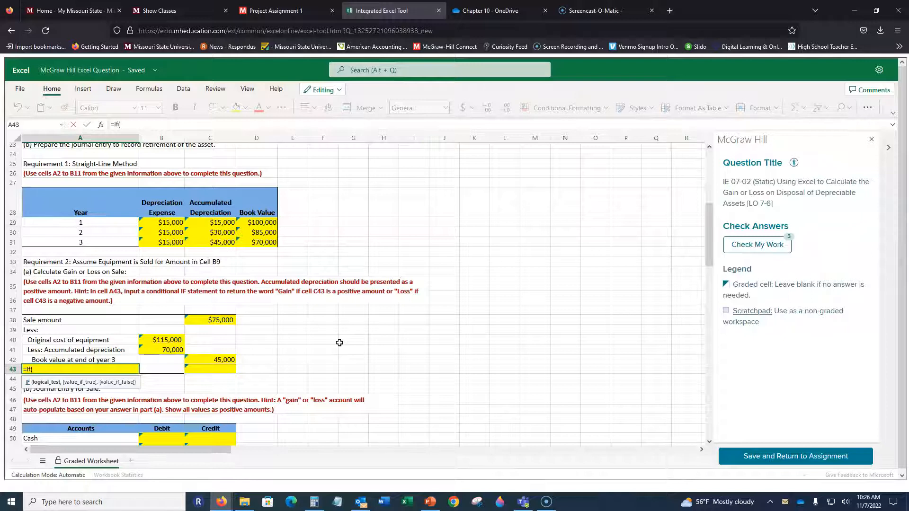
pyautogui.write('c43')
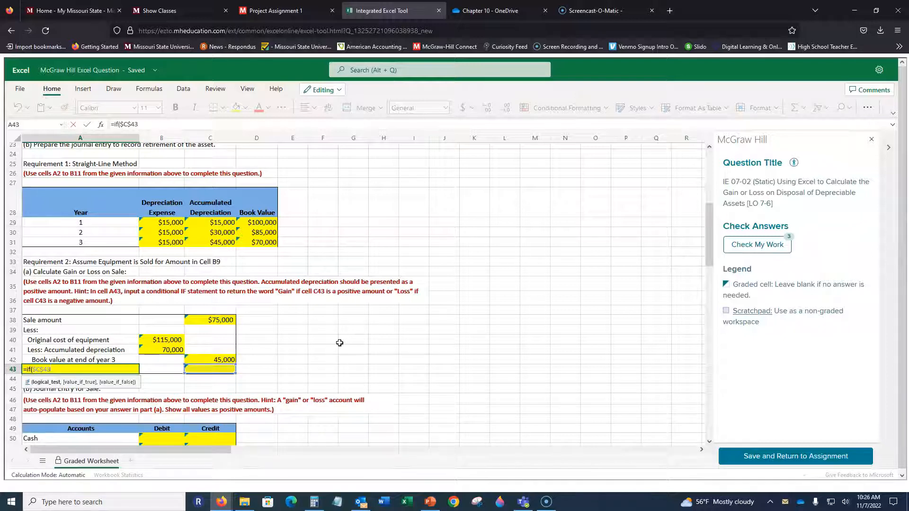
pyautogui.write('>0,"Gain","Loss')
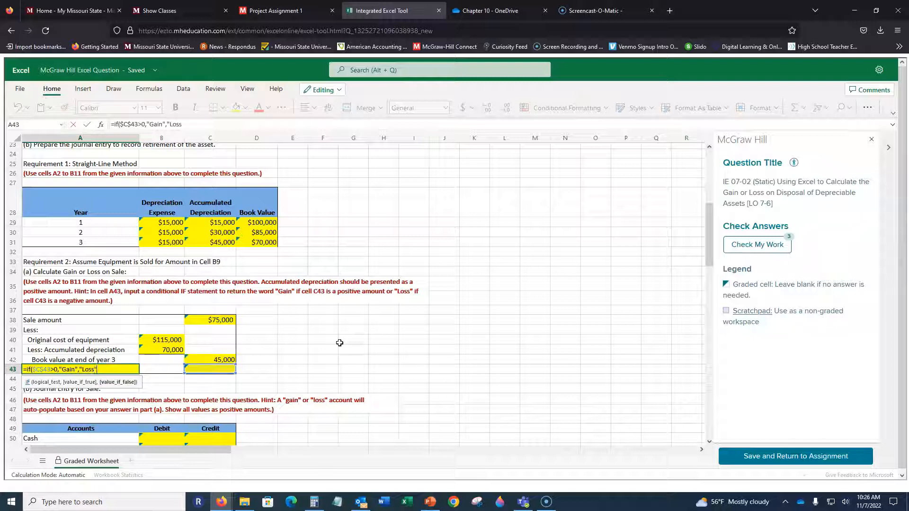
pyautogui.write(')')
pyautogui.press('Return')
pyautogui.press('Up')
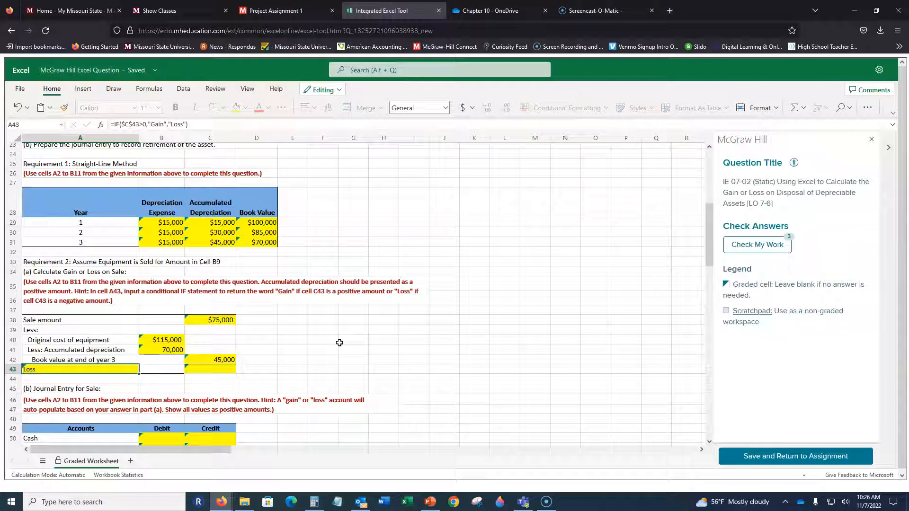
# Calculate the gain or loss on sale in C43 with =C38-C42, and check the conditional label in A43.
pyautogui.press('Right')
pyautogui.press('Right')
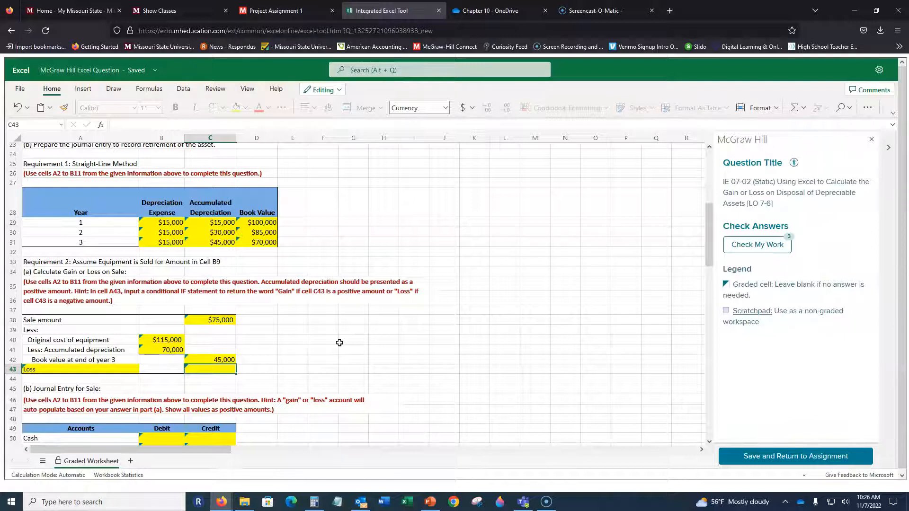
pyautogui.click(211, 320)
pyautogui.write('-')
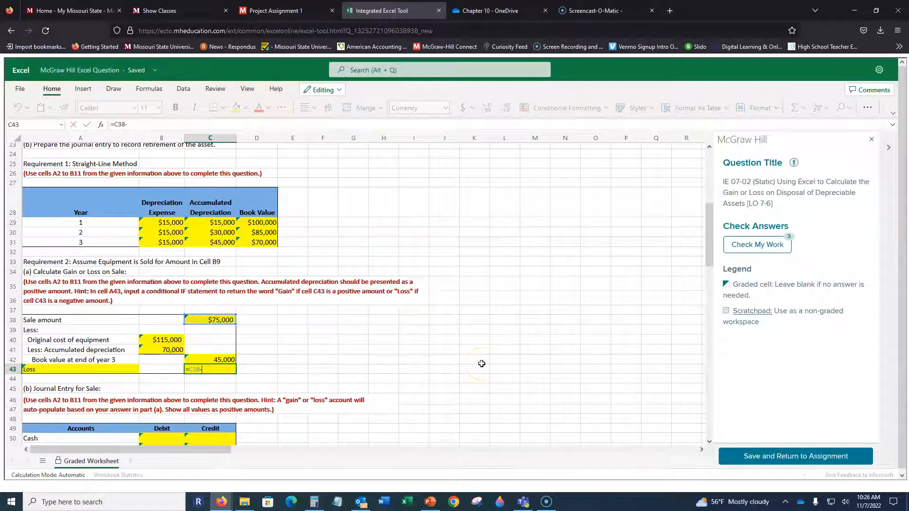
pyautogui.click(220, 361)
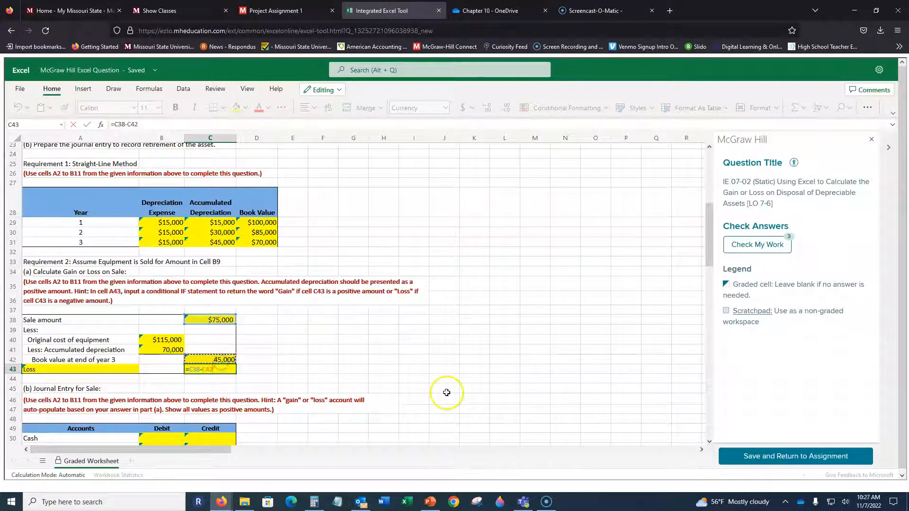
pyautogui.press('Return')
pyautogui.press('Up')
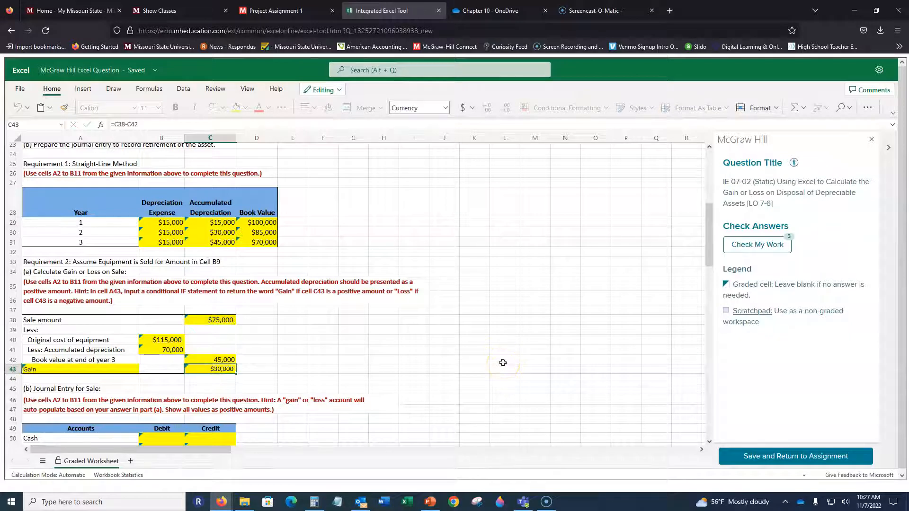
pyautogui.press('Left')
pyautogui.press('Left')
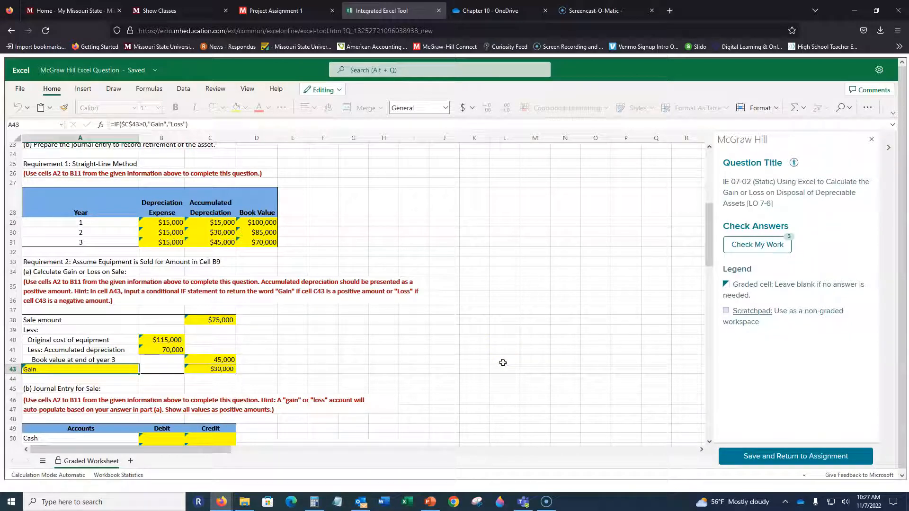
# Enter the Cash debit of the Requirement 2 sale journal entry in B50 as =C38.
pyautogui.scroll(-4, 307, 232)
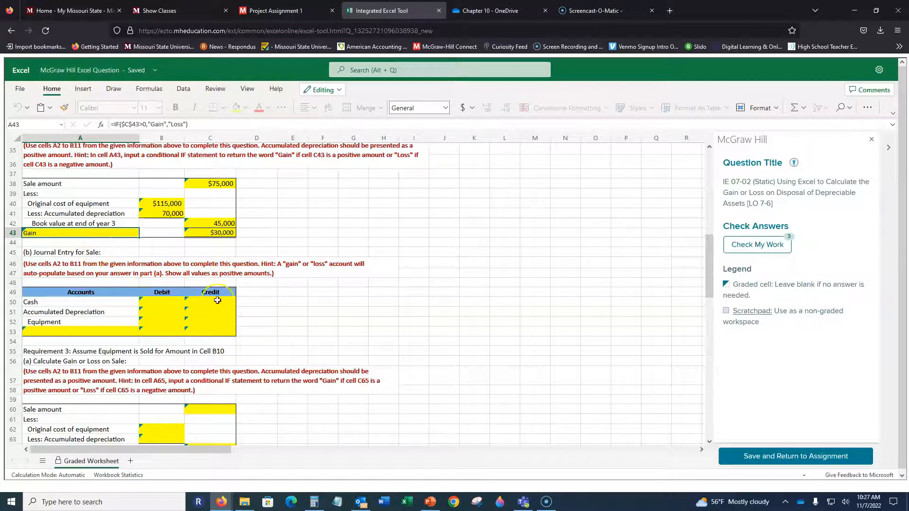
pyautogui.click(147, 303)
pyautogui.write('=')
pyautogui.click(220, 185)
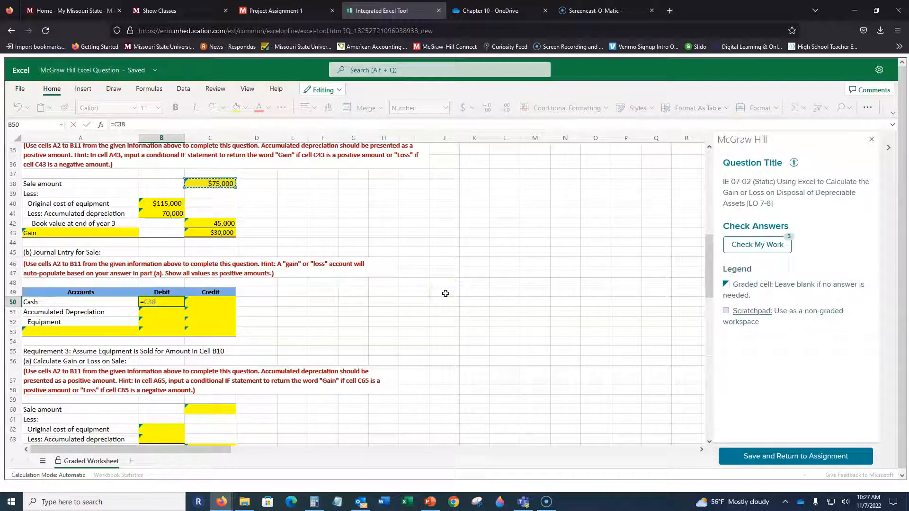
pyautogui.press('Return')
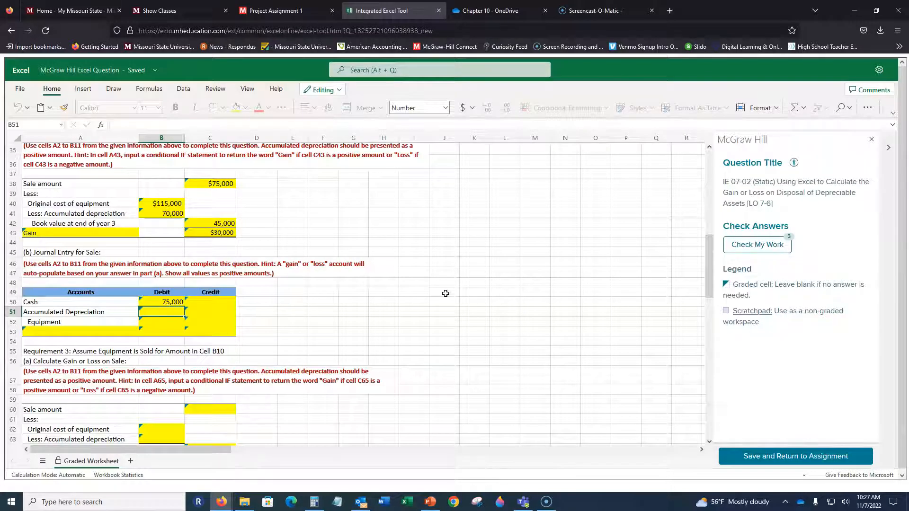
# Enter the Accumulated Depreciation debit of the Requirement 2 sale entry in B51 as =B41.
pyautogui.press('Right')
pyautogui.press('Left')
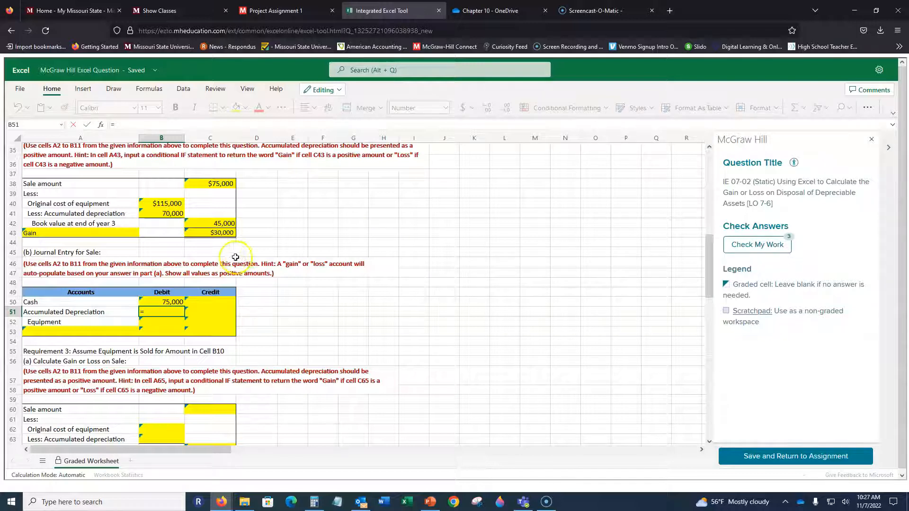
pyautogui.click(176, 216)
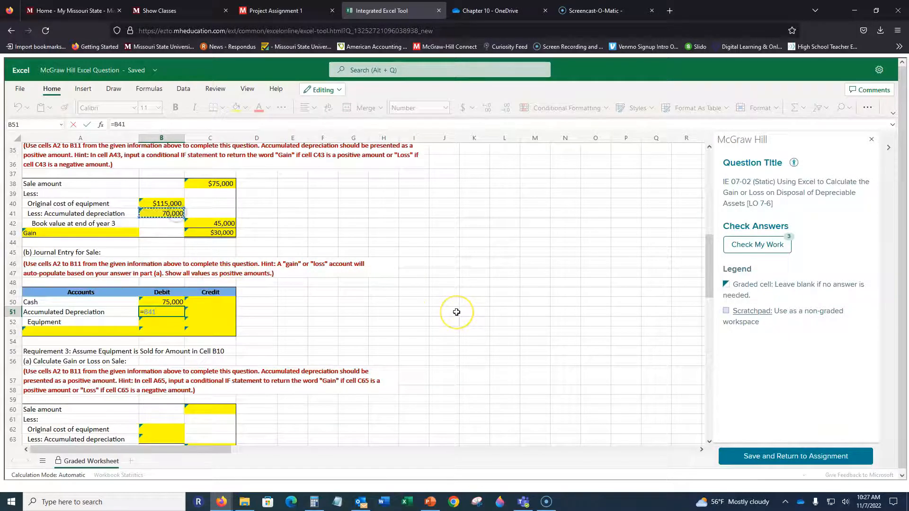
pyautogui.press('Return')
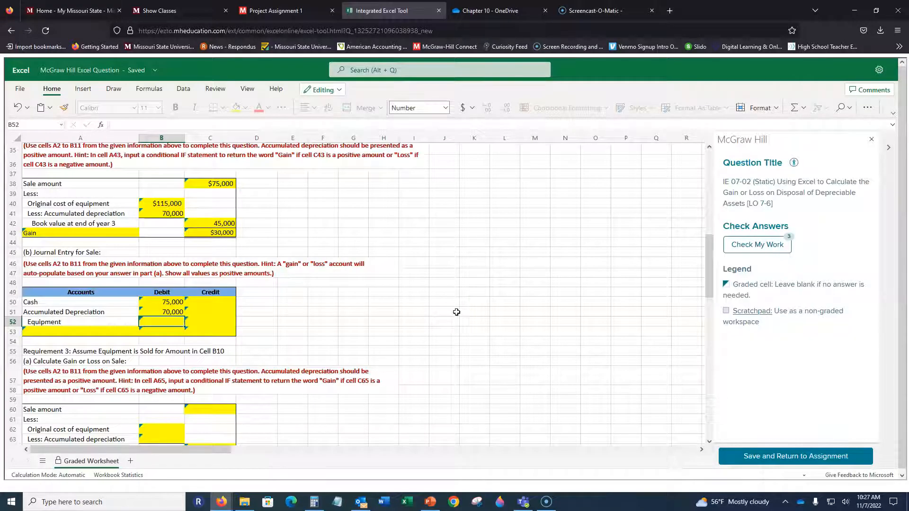
# Enter the Equipment credit of the Requirement 2 sale entry in C52 as =B4, referencing the original cost.
pyautogui.write('=')
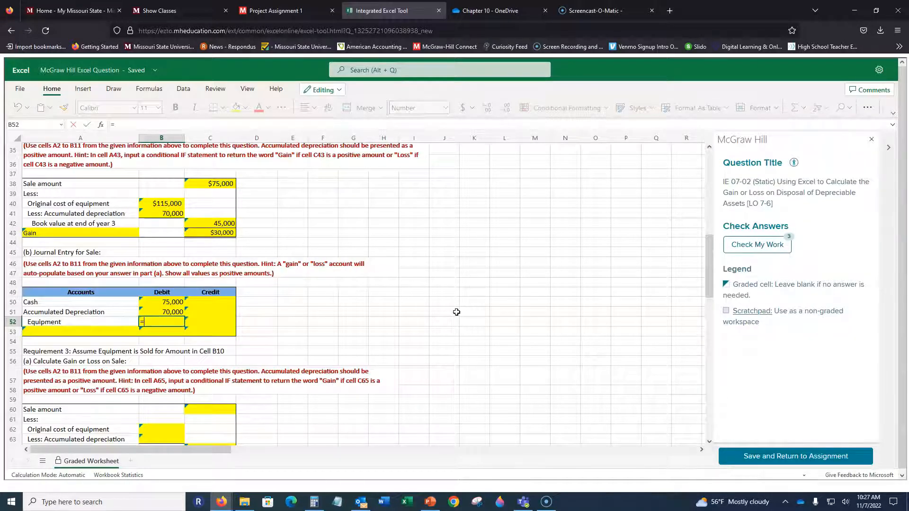
pyautogui.press('Tab')
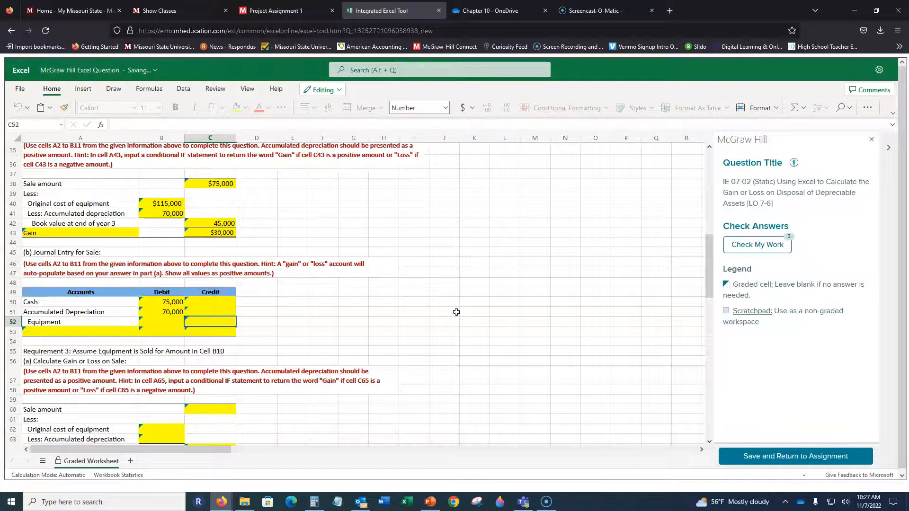
pyautogui.write('=')
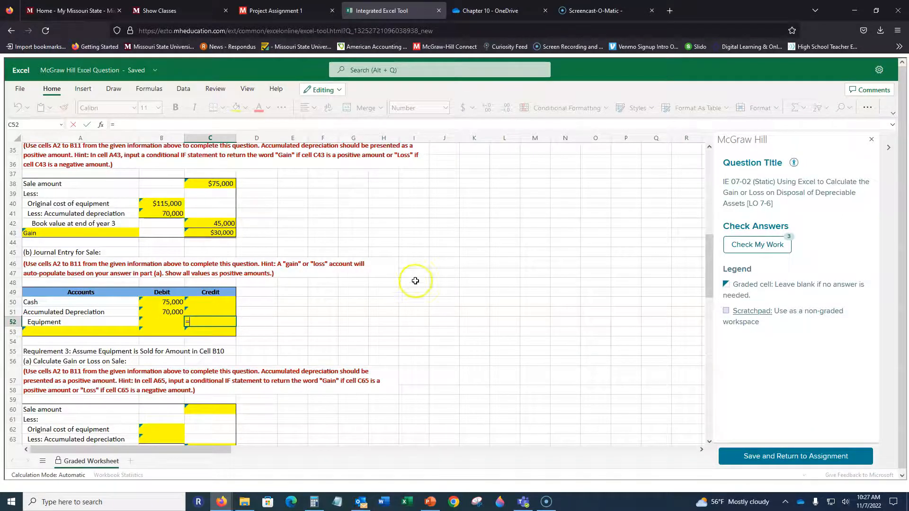
pyautogui.scroll(8, 416, 280)
pyautogui.scroll(3, 205, 211)
pyautogui.click(172, 178)
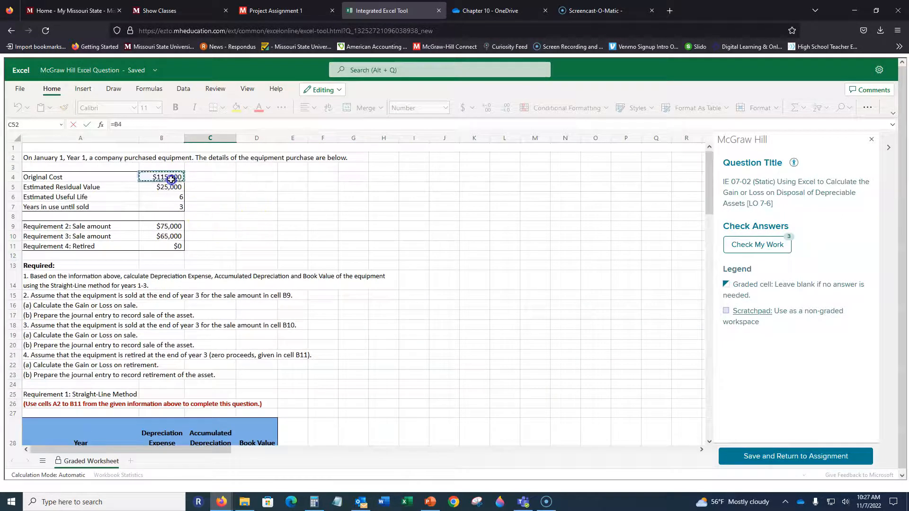
pyautogui.press('Return')
pyautogui.press('Return')
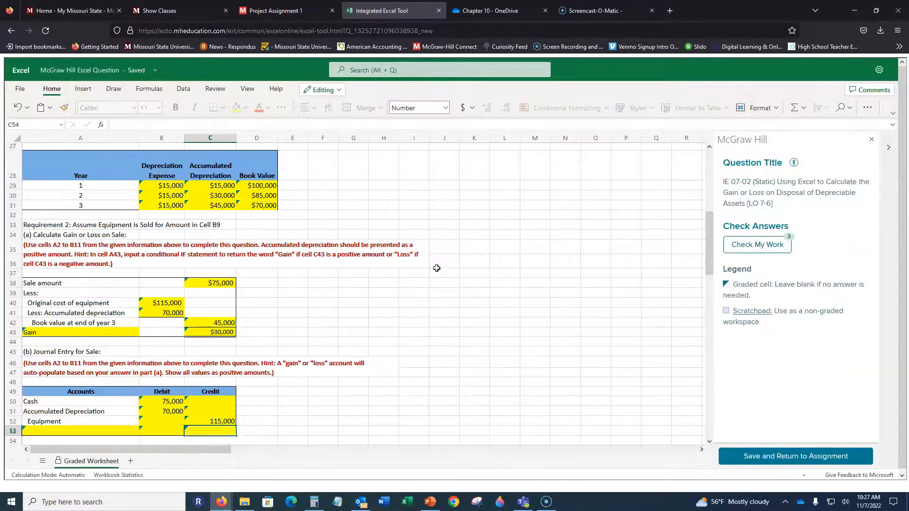
# Enter the conditional account label formula =IF($A$43 = "Gain", "Gain", " ") in A53 of the sale journal entry.
pyautogui.scroll(-2, 318, 269)
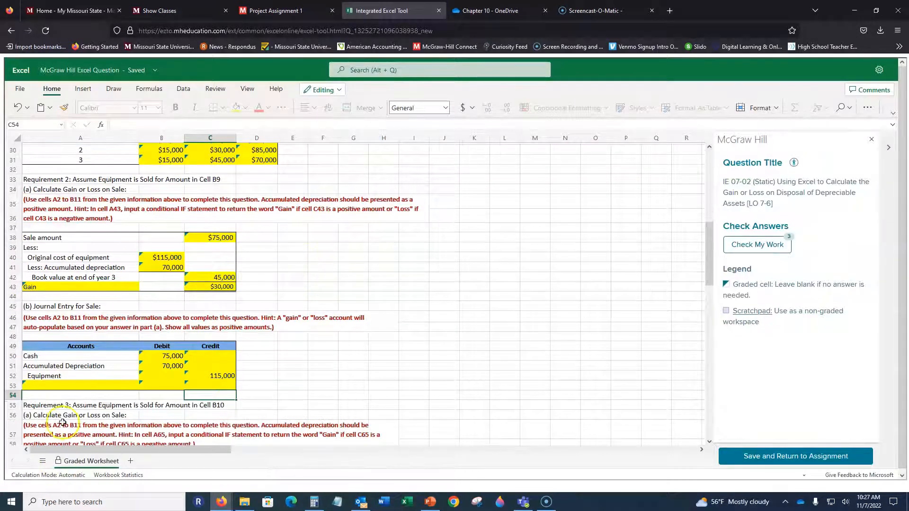
pyautogui.click(71, 386)
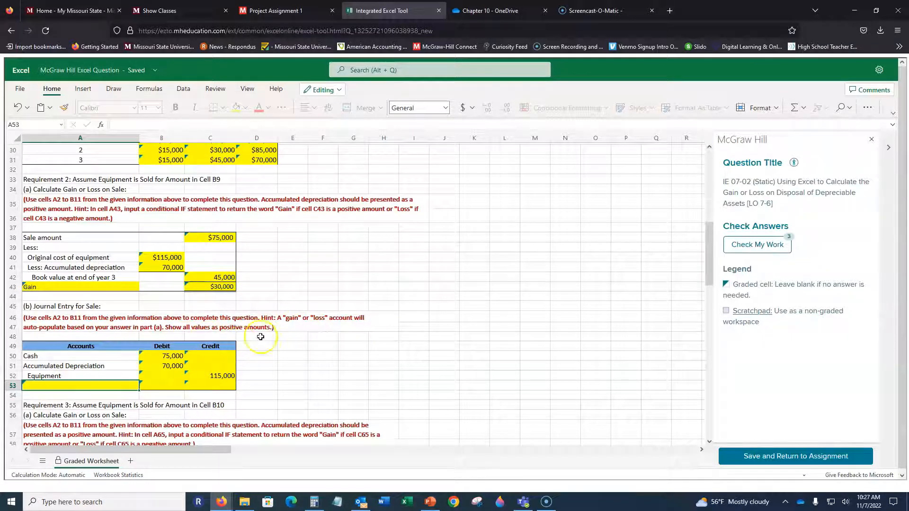
pyautogui.scroll(-2, 260, 333)
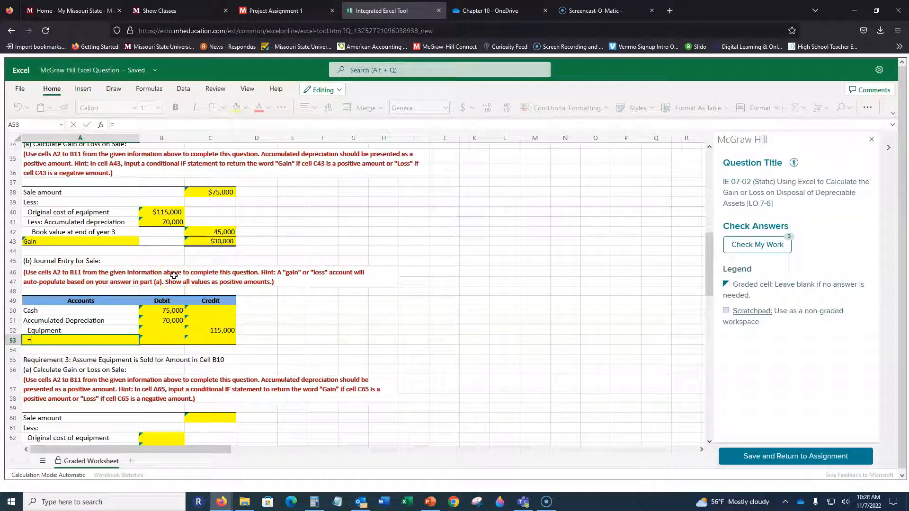
pyautogui.write('if(')
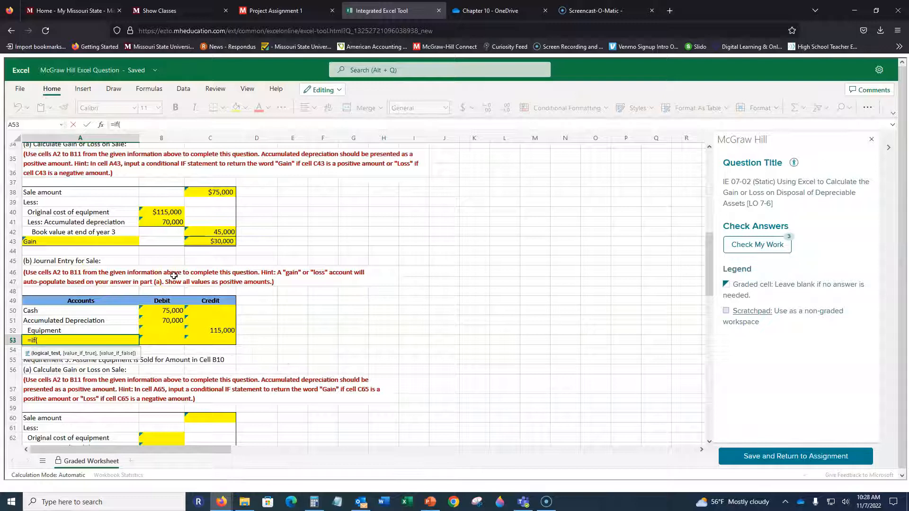
pyautogui.write('a434')
pyautogui.press('BackSpace')
pyautogui.press('F4')
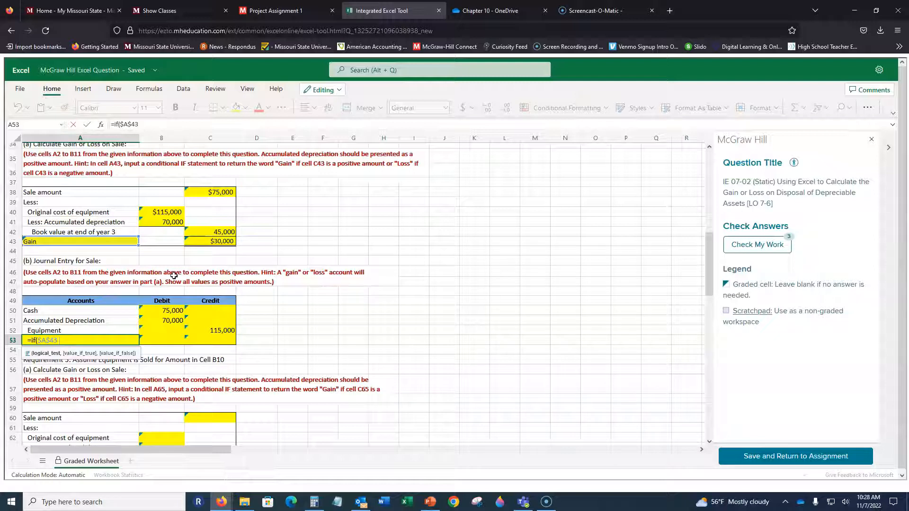
pyautogui.write('= "Gain",')
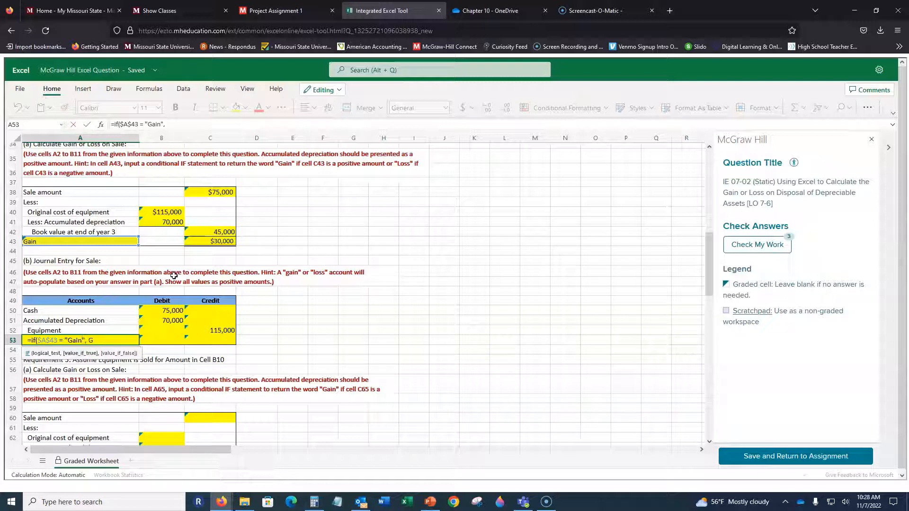
pyautogui.write(' "Gain", " ")')
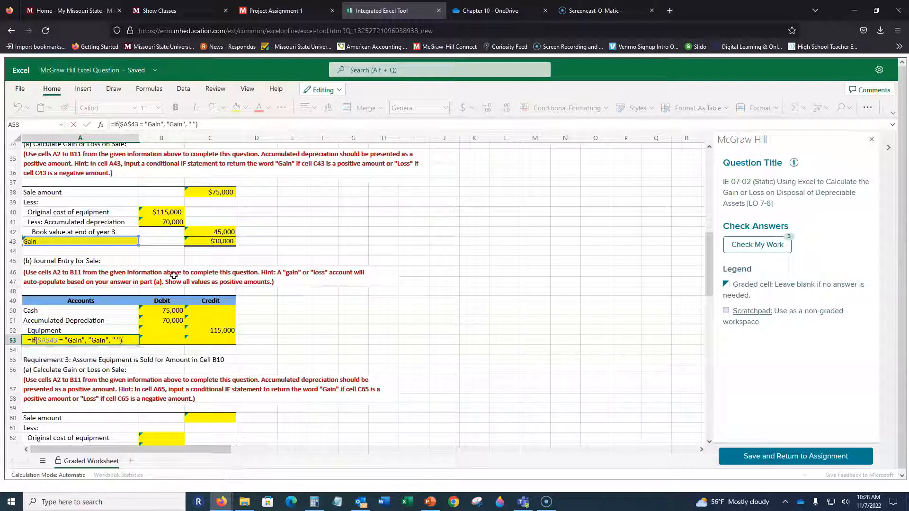
pyautogui.press('Return')
pyautogui.press('Up')
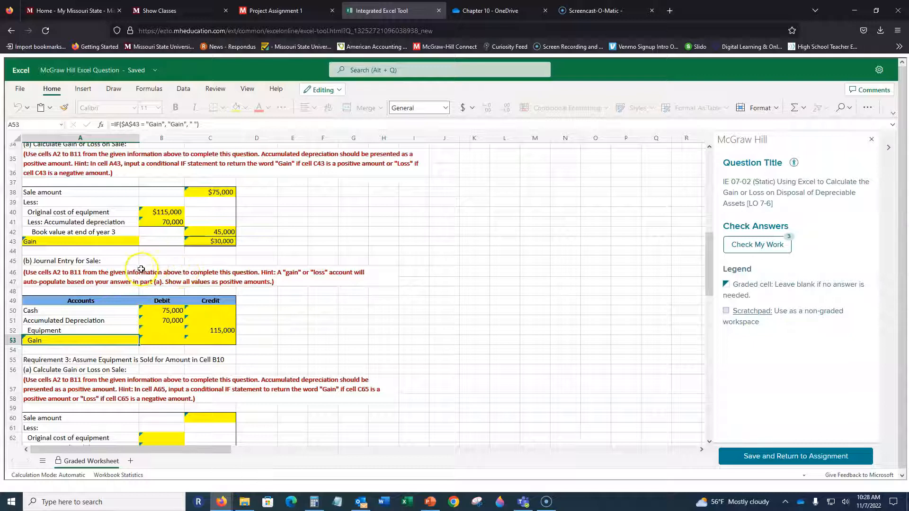
# Enter the credit amount for the gain line of the sale entry in C53 as =C43.
pyautogui.click(212, 344)
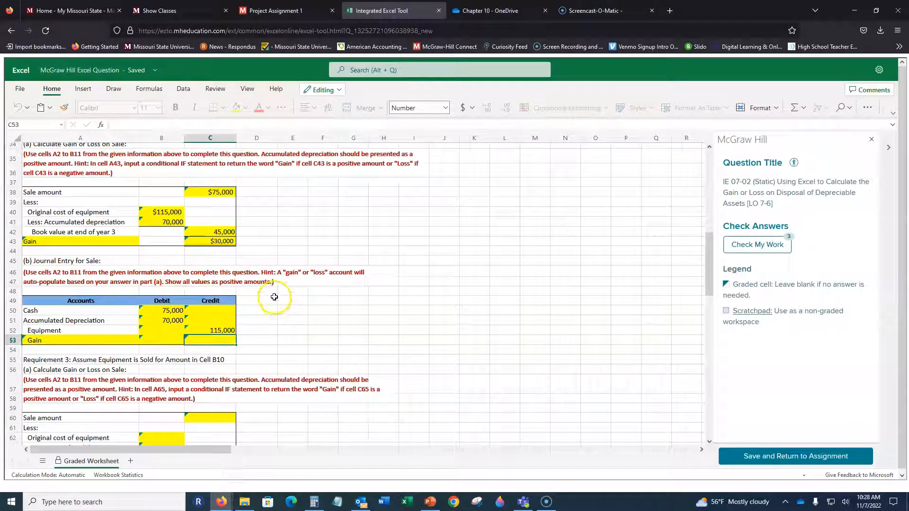
pyautogui.write('=')
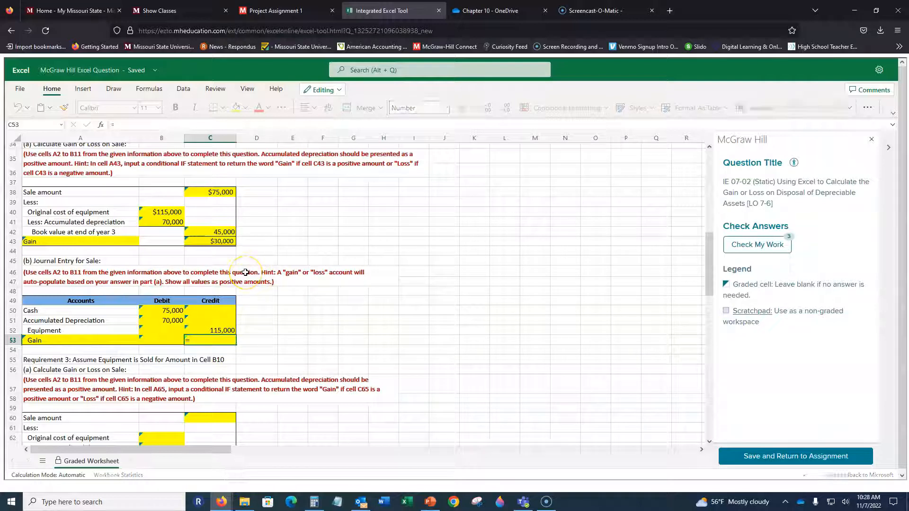
pyautogui.click(211, 242)
pyautogui.hotkey('ctrl', 'Return')
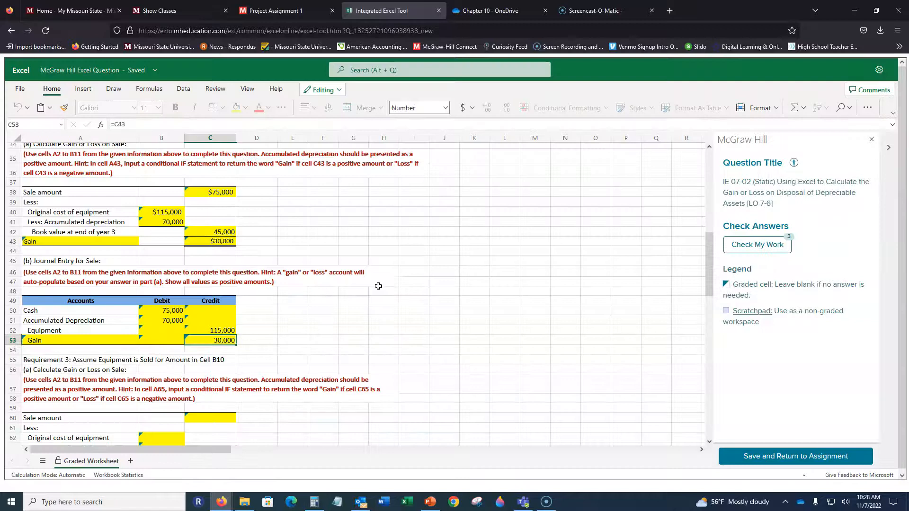
# Check the sum of the debits in B50:B51 and review the Equipment credit in C52 and the account label formula in A53.
pyautogui.press('Up')
pyautogui.press('Left')
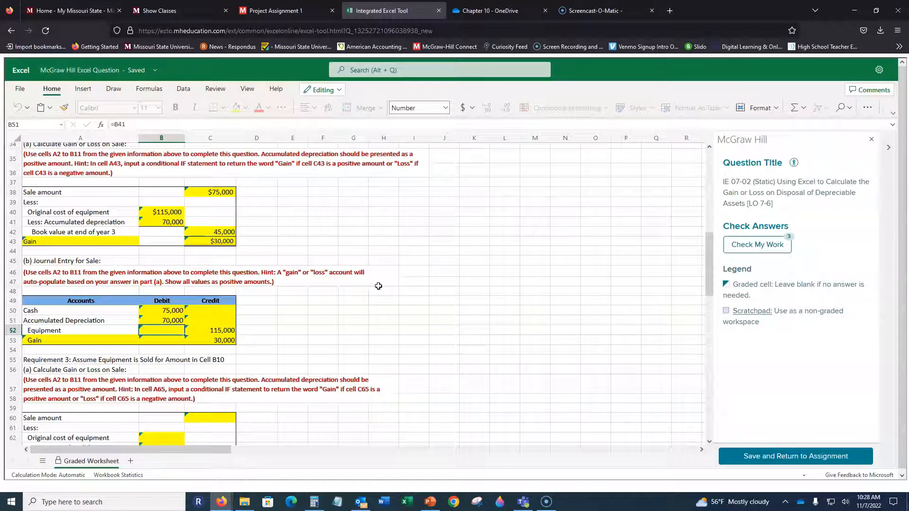
pyautogui.press('Up')
pyautogui.press('Up')
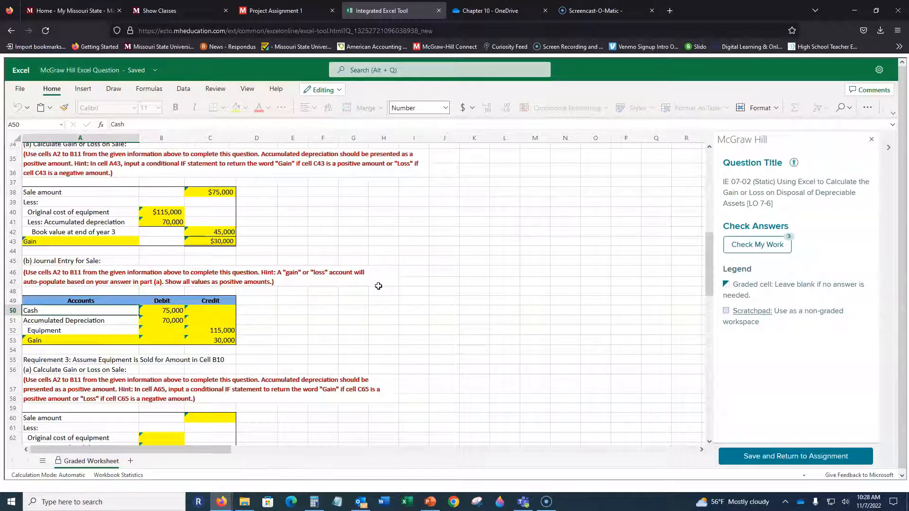
pyautogui.hotkey('shift', 'Down')
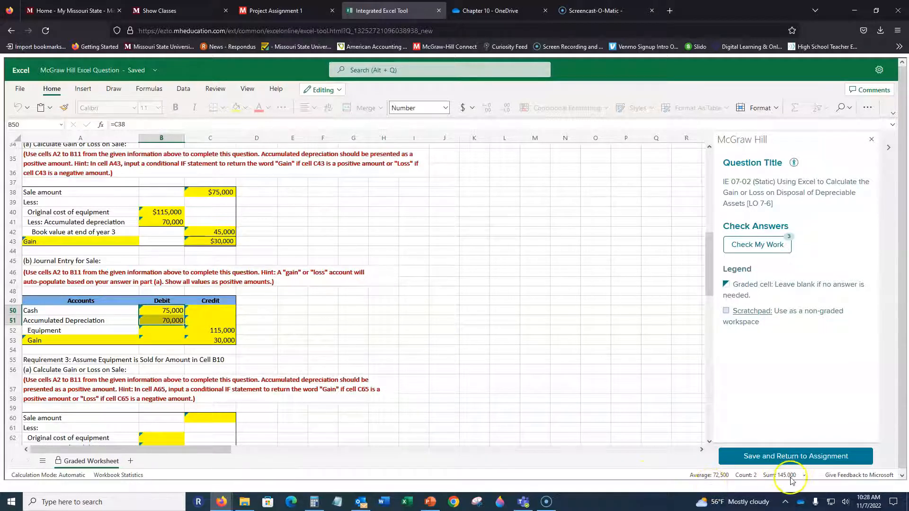
pyautogui.click(293, 326)
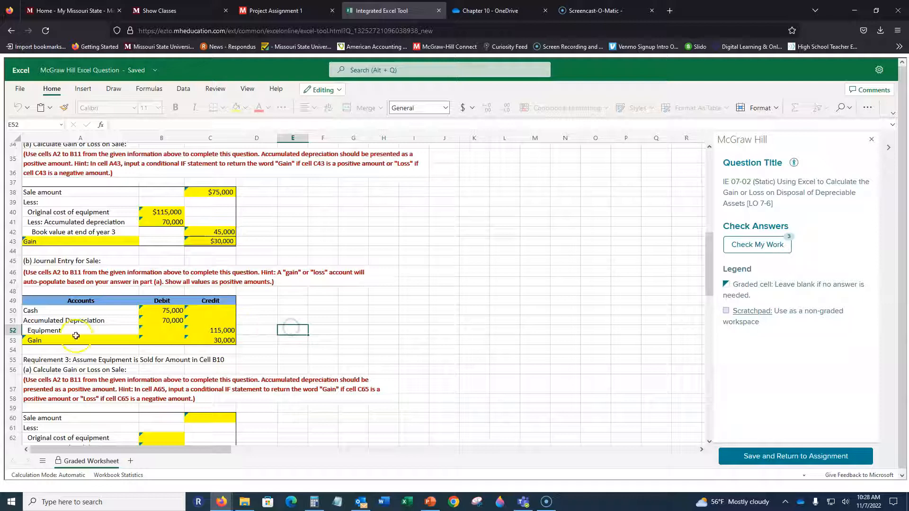
pyautogui.click(205, 327)
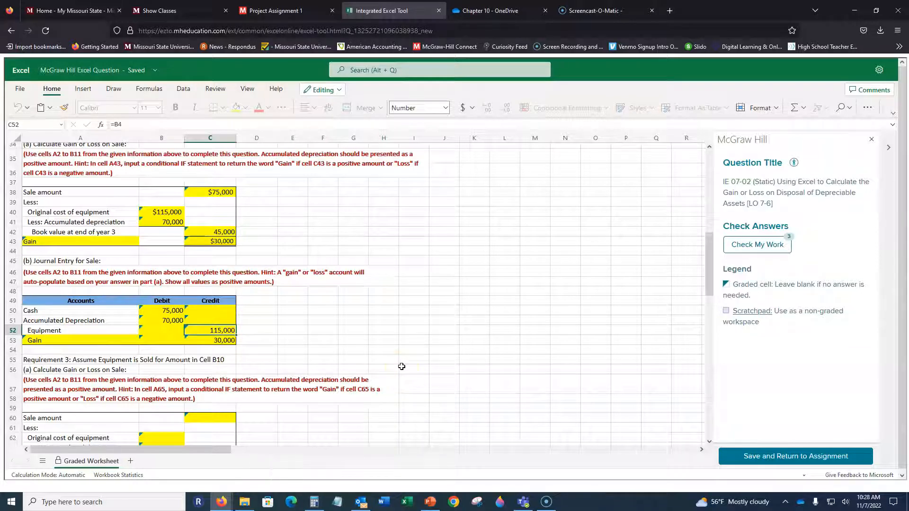
pyautogui.click(100, 338)
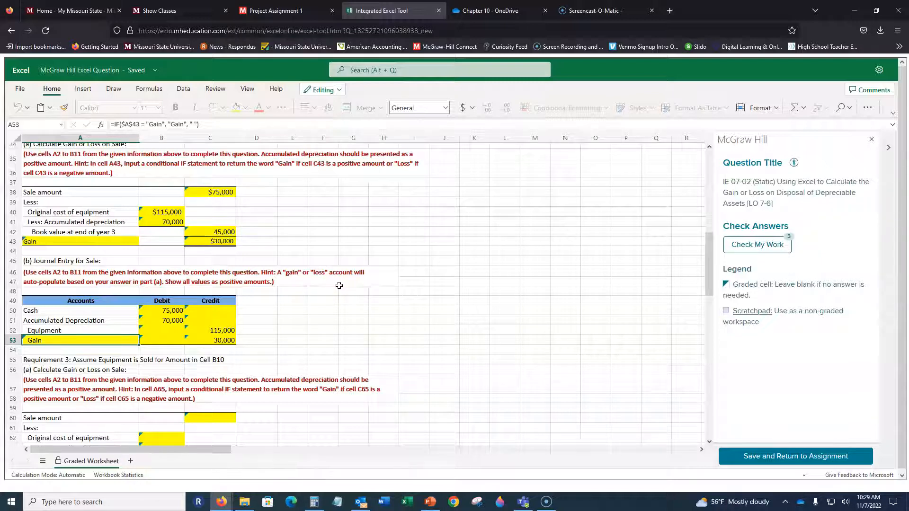
# Enter the Requirement 3 sale amount in C60 as the absolute reference =$B$10.
pyautogui.scroll(-5, 293, 239)
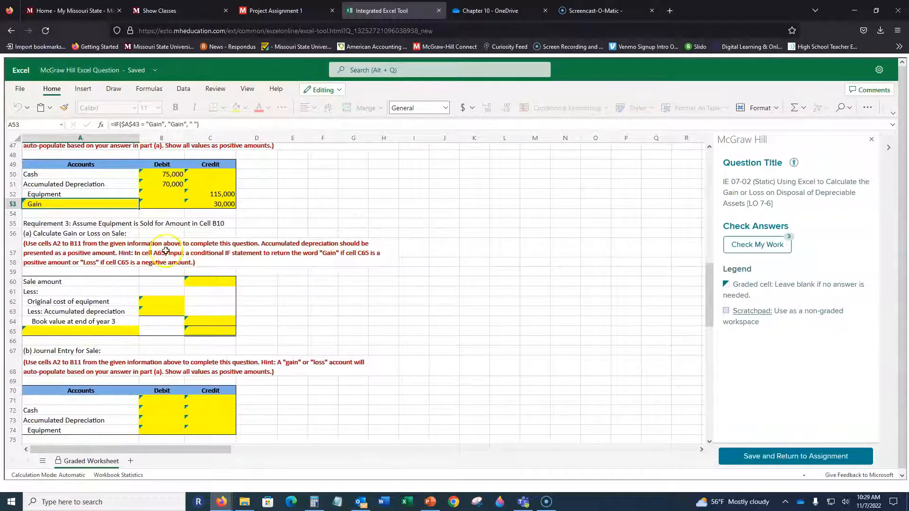
pyautogui.click(212, 280)
pyautogui.write('=b10')
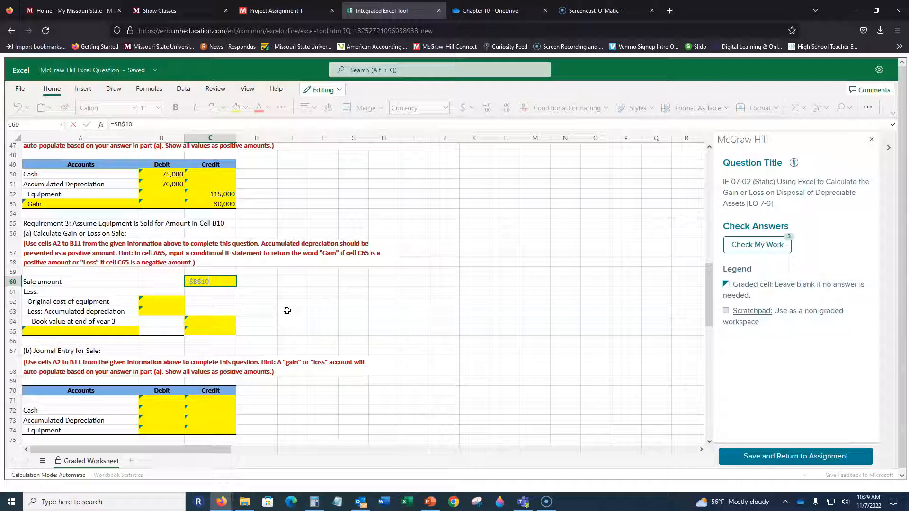
pyautogui.press('Return')
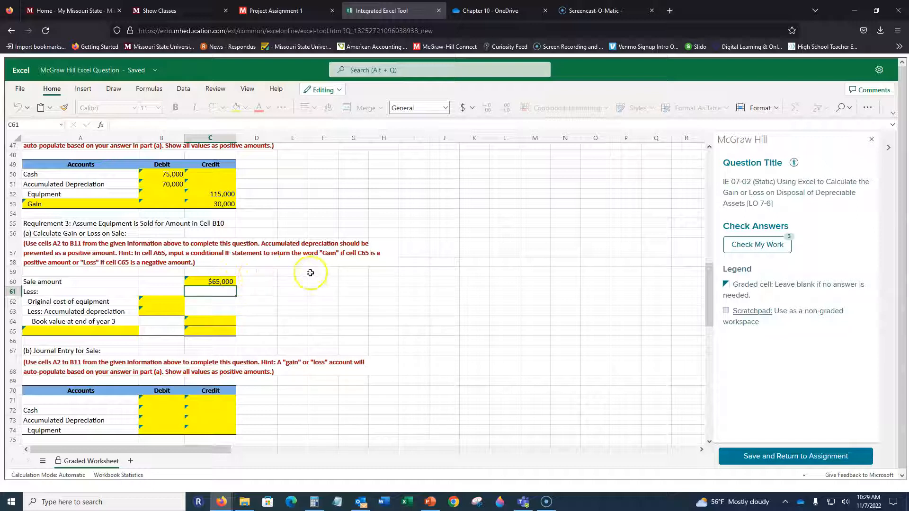
# Enter the Requirement 3 original cost of equipment in B62 as a reference to cell B4.
pyautogui.click(170, 302)
pyautogui.write('=')
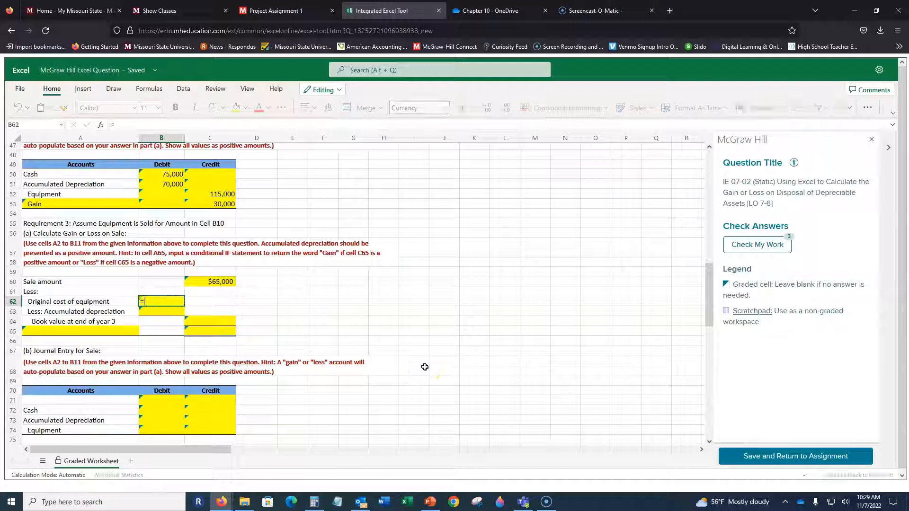
pyautogui.write('b4')
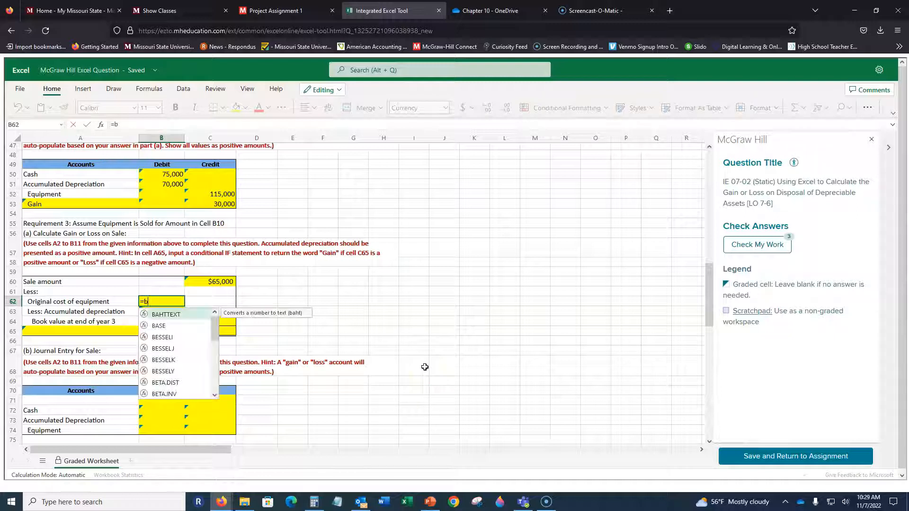
pyautogui.press('Return')
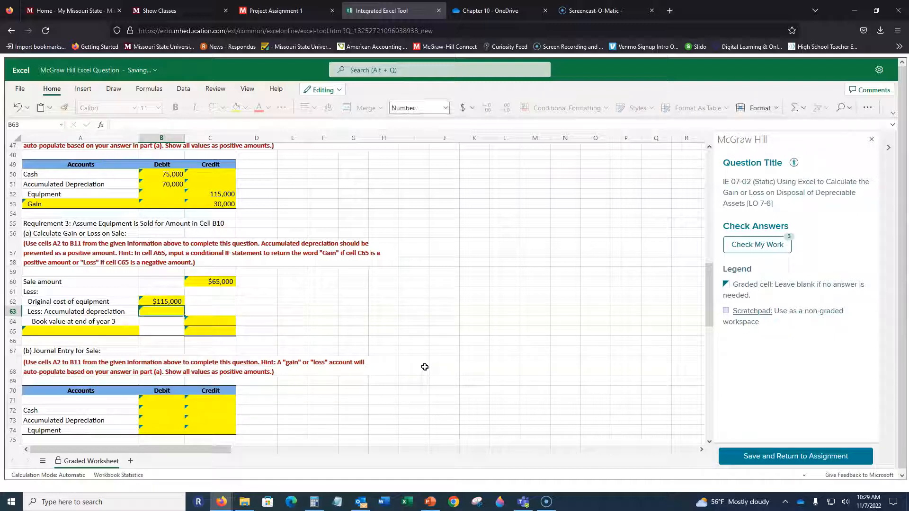
# Enter the Requirement 3 accumulated depreciation in B63 as =C31, referencing year 3 of the depreciation table.
pyautogui.write('=')
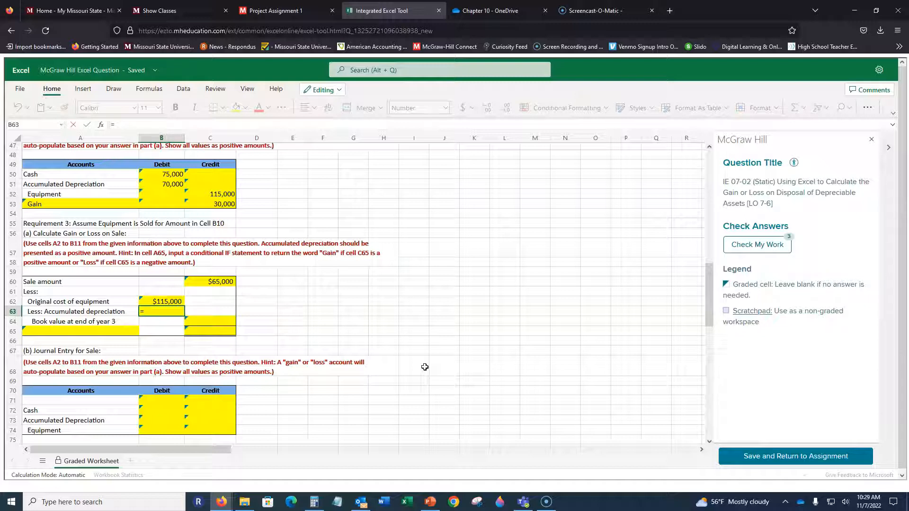
pyautogui.scroll(7, 325, 275)
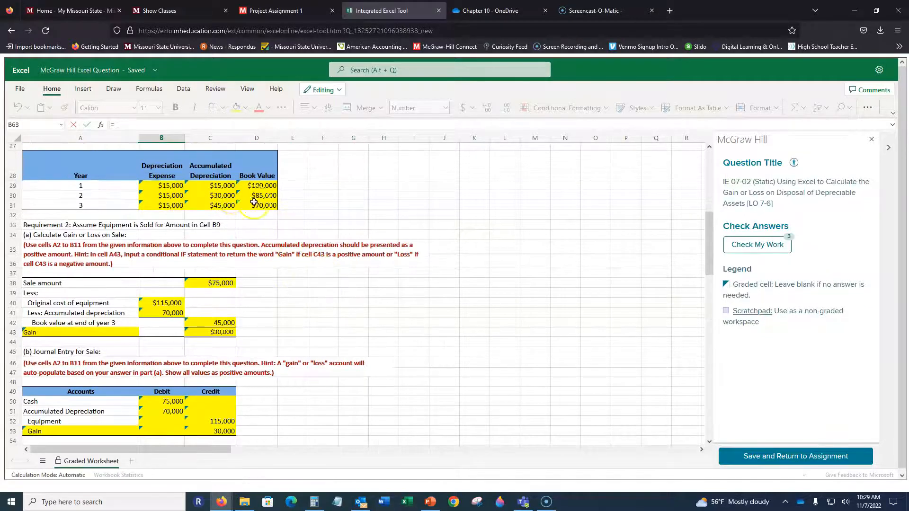
pyautogui.click(223, 205)
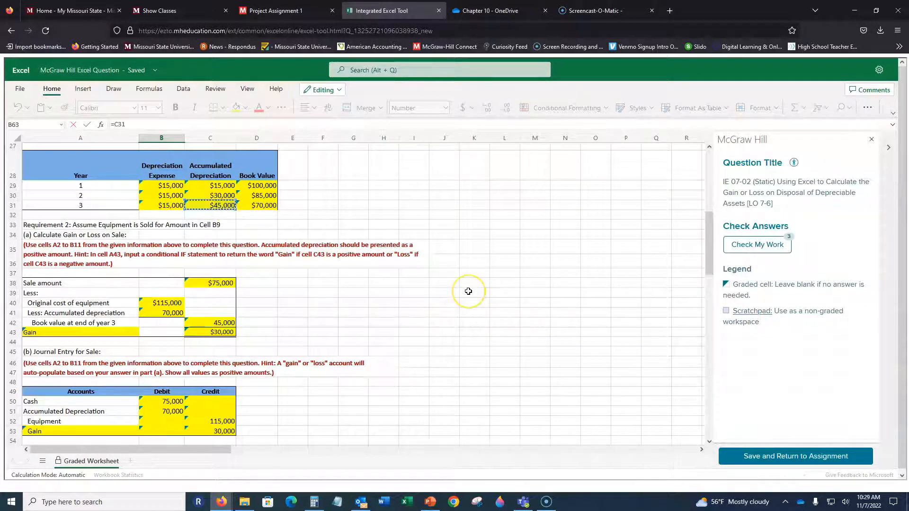
pyautogui.press('Return')
pyautogui.scroll(-2, 346, 270)
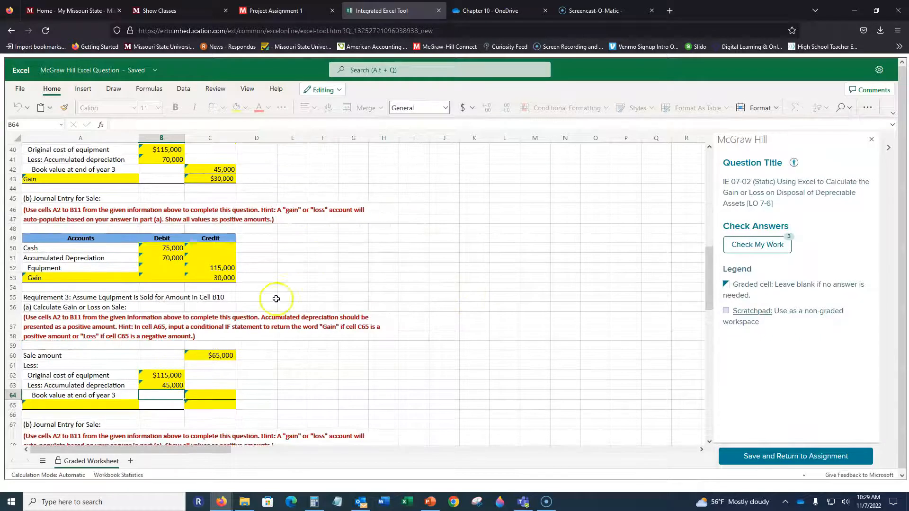
# Enter the Requirement 3 book value at end of year 3 in C64 as =D31, referencing the depreciation table.
pyautogui.click(217, 379)
pyautogui.write('=')
pyautogui.scroll(2, 278, 165)
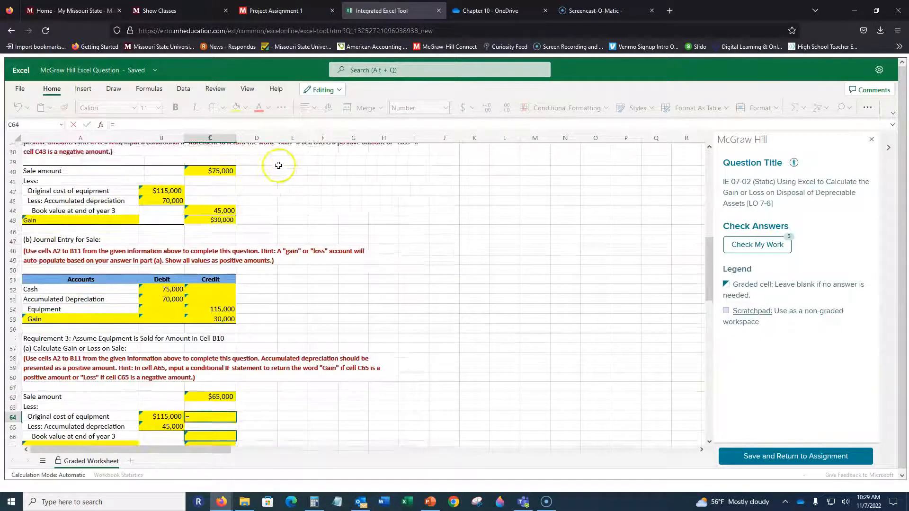
pyautogui.scroll(3, 278, 165)
pyautogui.click(258, 188)
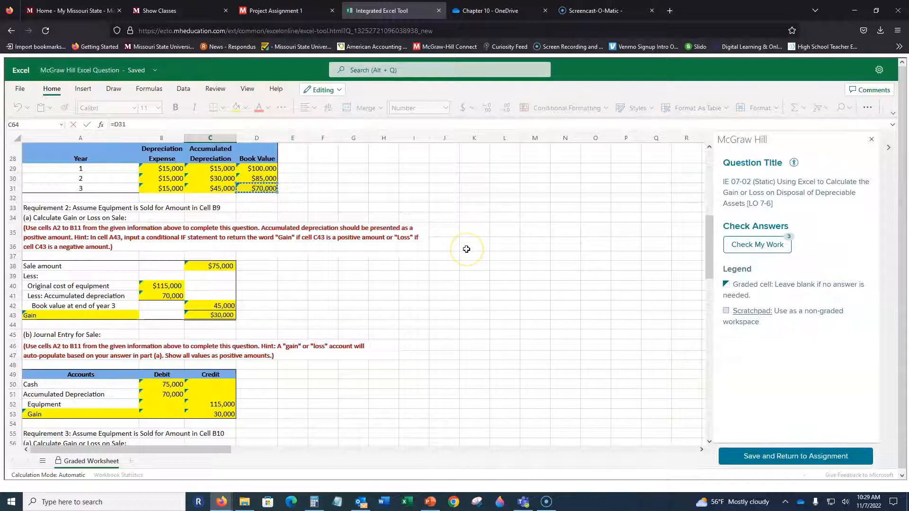
pyautogui.press('Return')
# Copy the Gain/Loss IF formula from A43 into the Requirement 3 label cell A65.
pyautogui.scroll(-5, 323, 230)
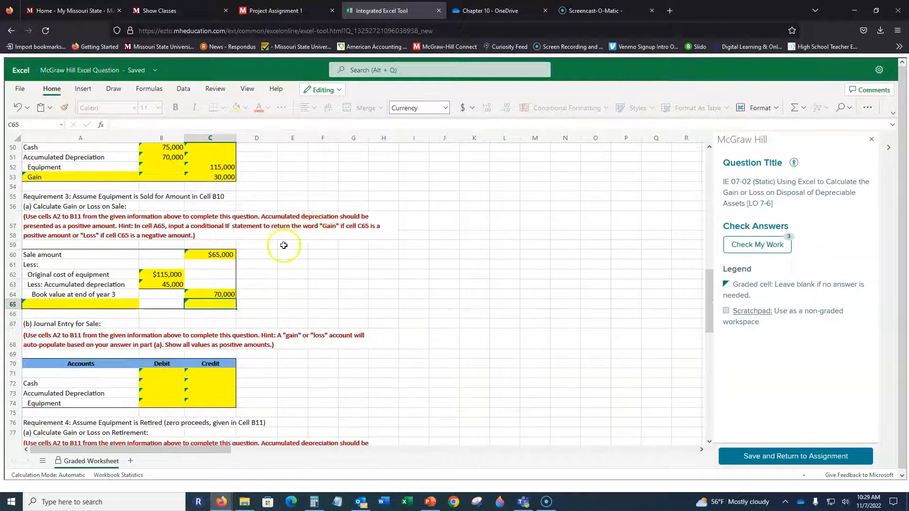
pyautogui.click(90, 304)
pyautogui.click(104, 177)
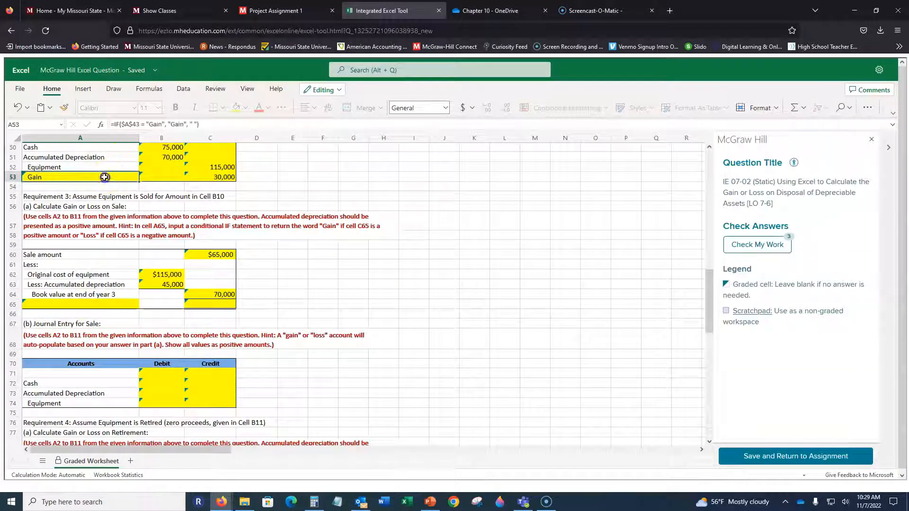
pyautogui.scroll(5, 137, 303)
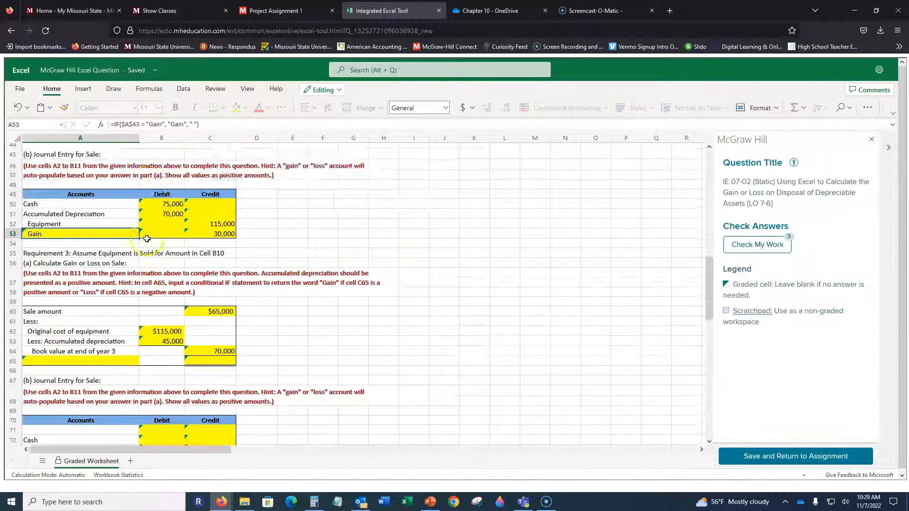
pyautogui.click(114, 214)
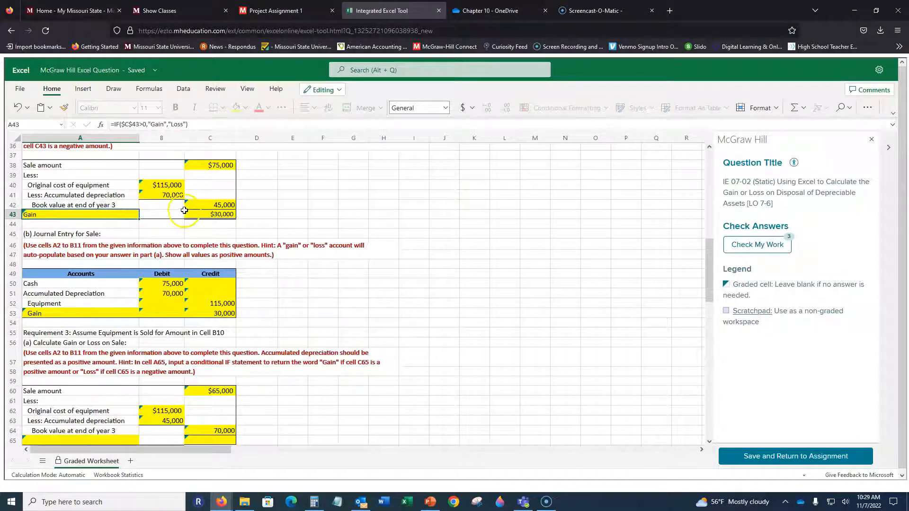
pyautogui.scroll(-9, 142, 211)
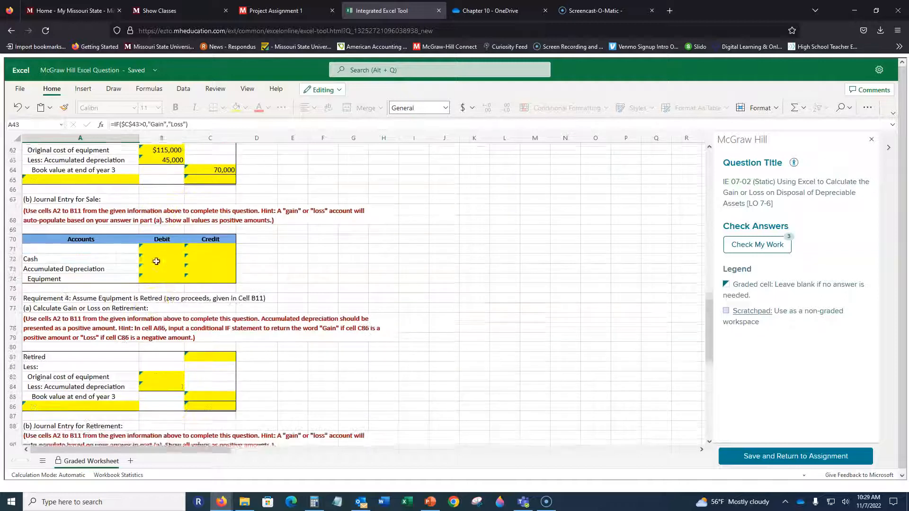
pyautogui.scroll(3, 97, 213)
pyautogui.click(102, 259)
pyautogui.write('Gain')
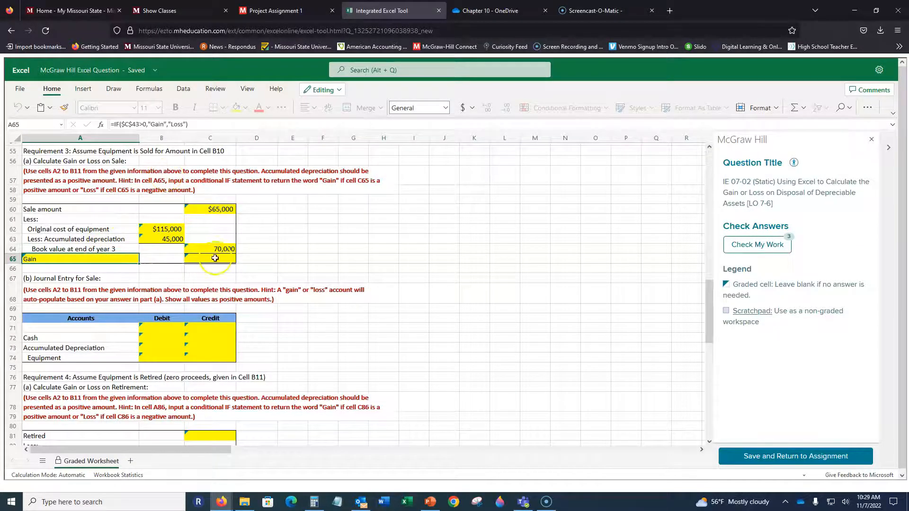
# Change the cell reference in A65's IF formula to $C$65.
pyautogui.click(136, 124)
pyautogui.press('BackSpace')
pyautogui.press('BackSpace')
pyautogui.write('65')
pyautogui.hotkey('ctrl', 'Return')
pyautogui.press('Right')
pyautogui.press('Right')
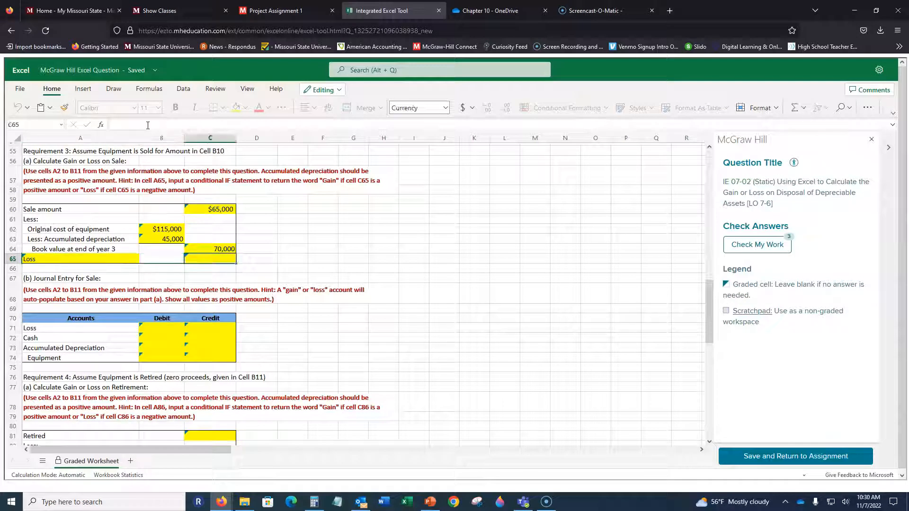
pyautogui.press('Left')
pyautogui.press('Right')
pyautogui.press('Left')
pyautogui.press('Left')
pyautogui.press('Right')
pyautogui.press('Right')
pyautogui.press('Up')
pyautogui.press('Down')
# Enter the Requirement 3 gain or loss in C65 as =$C$60-$C$64, sale amount minus book value.
pyautogui.write('=')
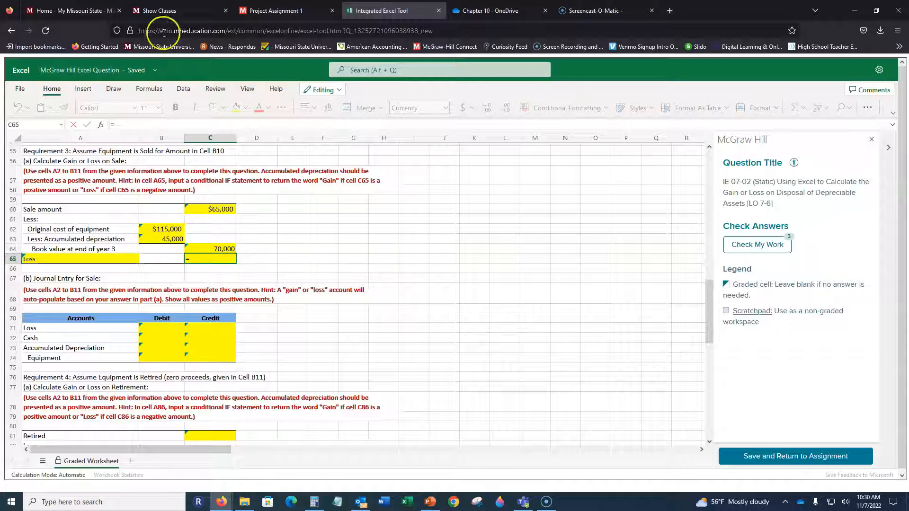
pyautogui.click(227, 212)
pyautogui.press('F4')
pyautogui.click(227, 249)
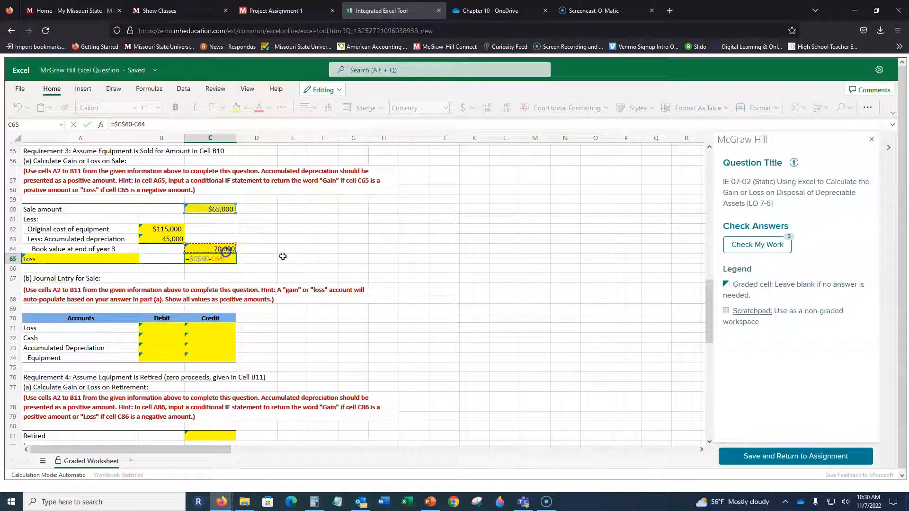
pyautogui.press('F4')
pyautogui.hotkey('ctrl', 'Return')
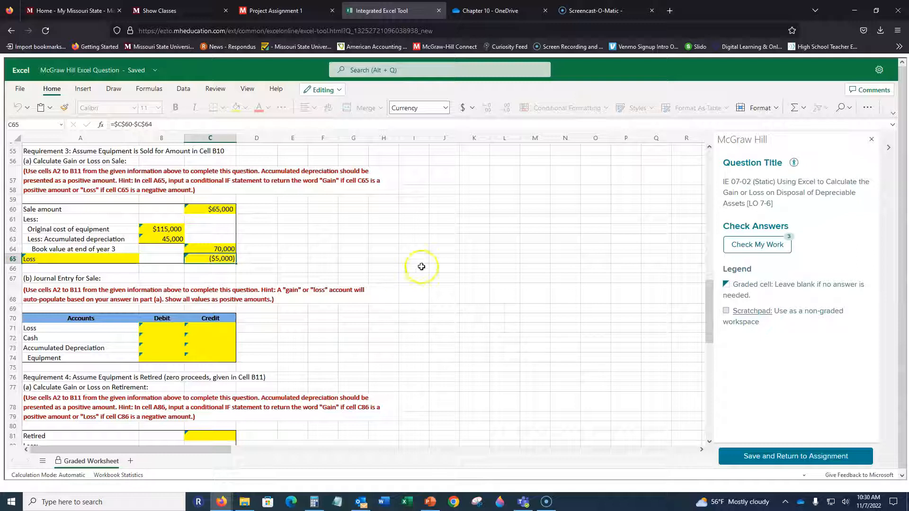
# Examine the account label formulas in A71 and A53 of the two sale journal entries.
pyautogui.scroll(-2, 337, 233)
pyautogui.click(92, 284)
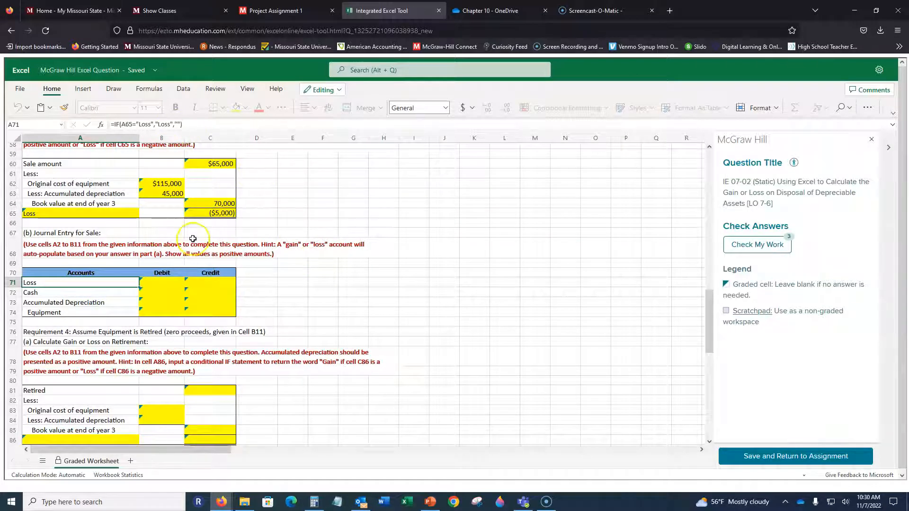
pyautogui.scroll(4, 102, 238)
pyautogui.click(62, 177)
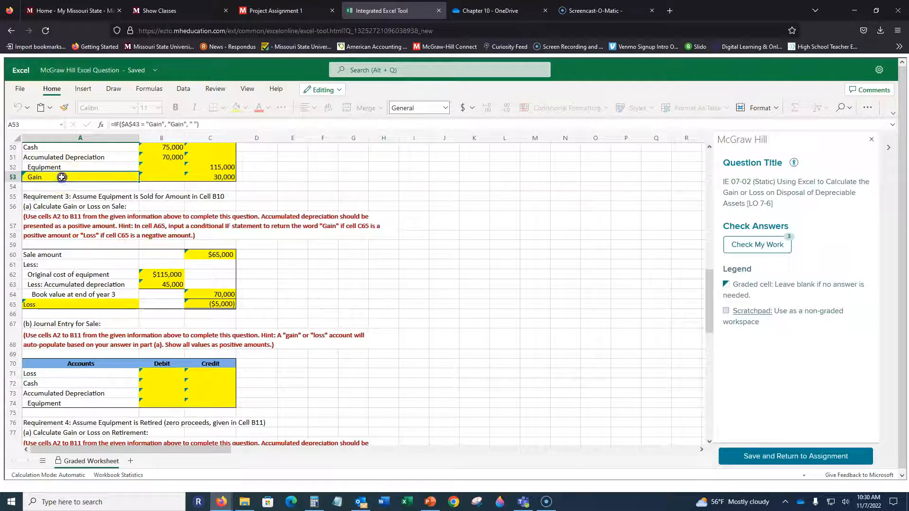
# Enter 5000 as the Loss debit in B71 of the Requirement 3 journal entry.
pyautogui.scroll(-2, 191, 203)
pyautogui.scroll(-1, 191, 203)
pyautogui.click(157, 281)
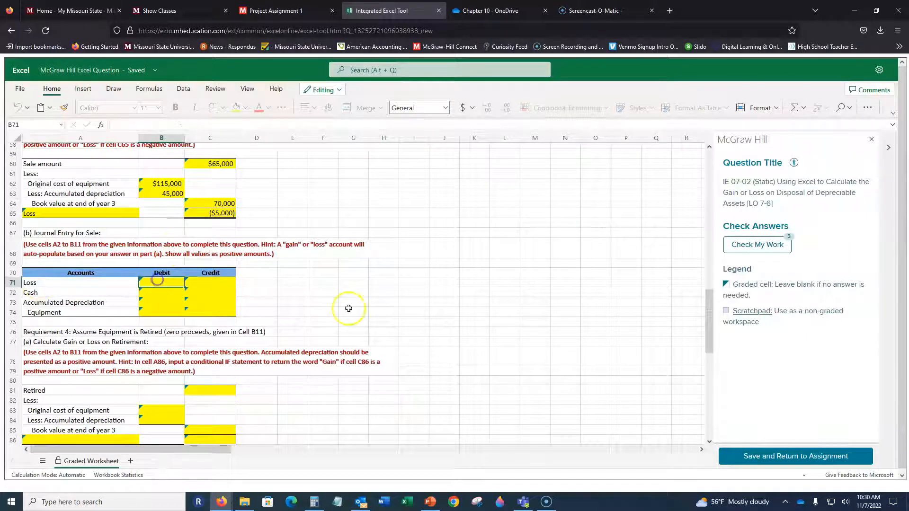
pyautogui.scroll(-2, 330, 242)
pyautogui.scroll(2, 325, 243)
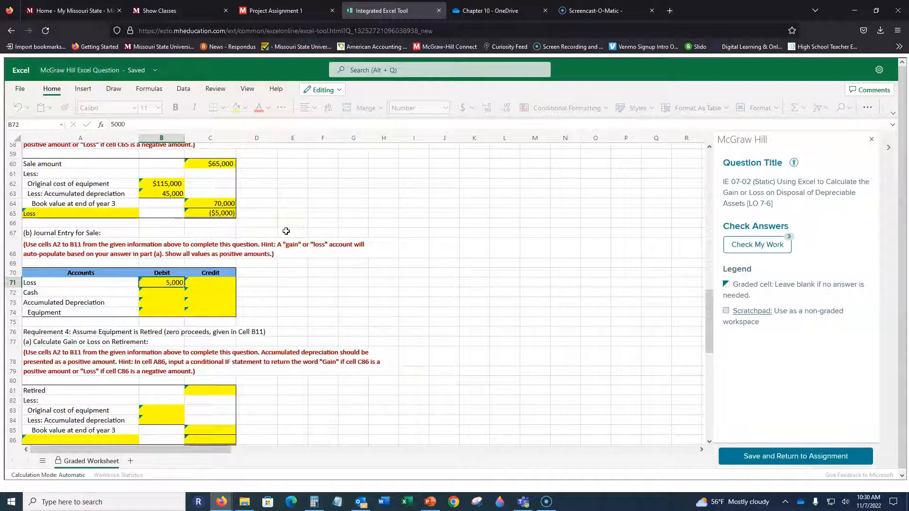
# Enter the Cash debit in B72 as =C60, referencing the Requirement 3 sale amount.
pyautogui.press('Right')
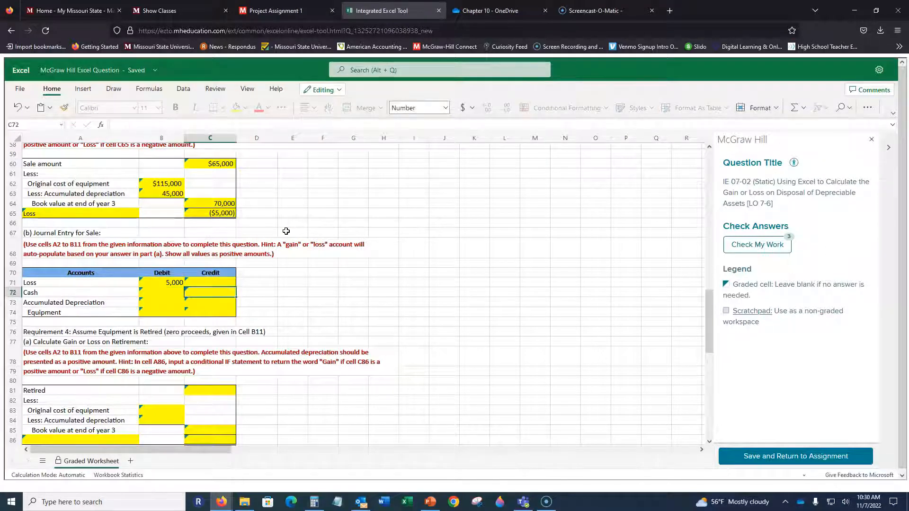
pyautogui.press('Left')
pyautogui.write('=')
pyautogui.click(227, 165)
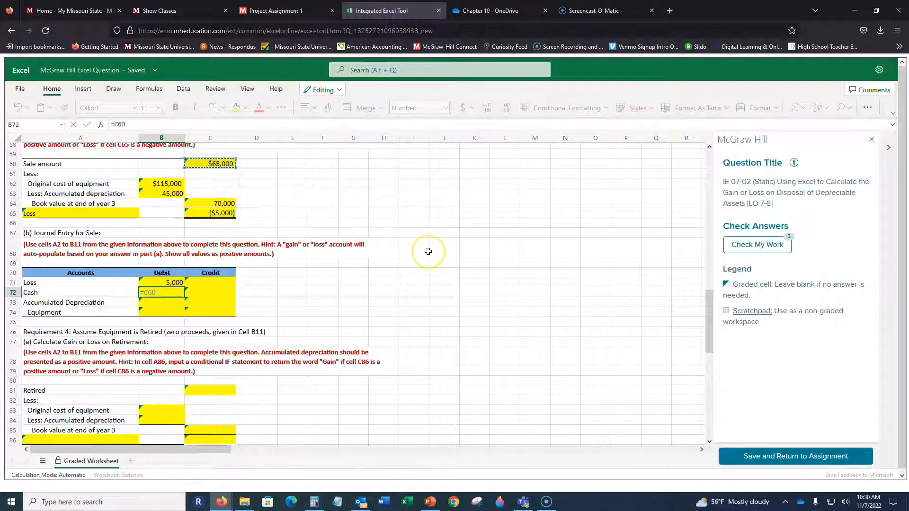
pyautogui.press('Return')
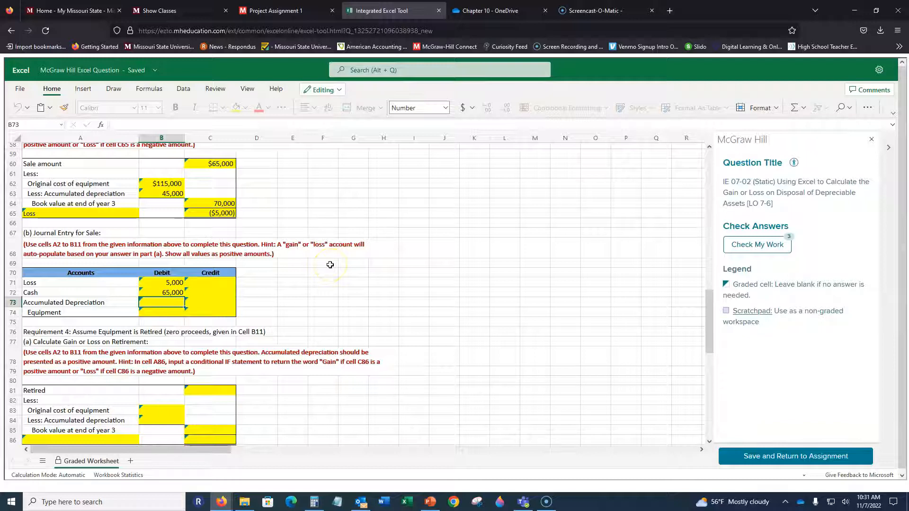
# Enter the Accumulated Depreciation debit in B73 as =B63 and the Equipment credit in C74 as =B62.
pyautogui.write('=')
pyautogui.click(170, 193)
pyautogui.press('Return')
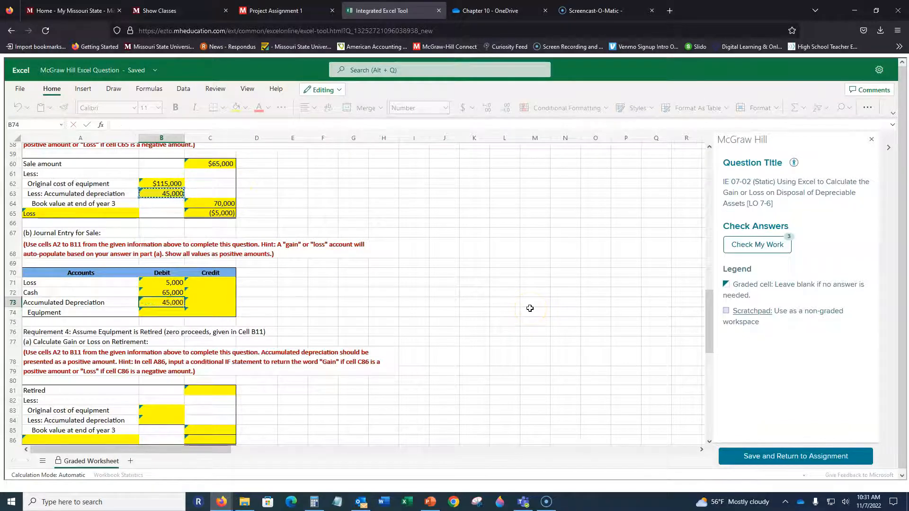
pyautogui.press('Tab')
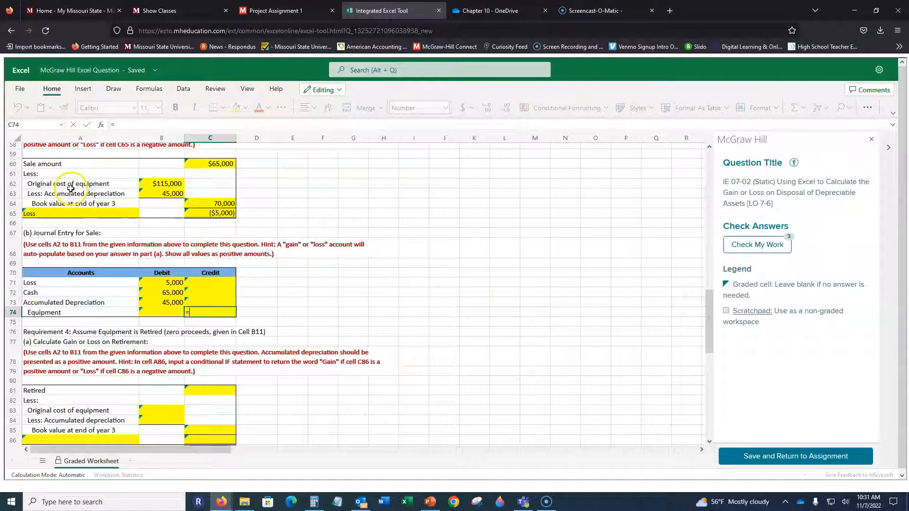
pyautogui.click(166, 183)
pyautogui.press('Return')
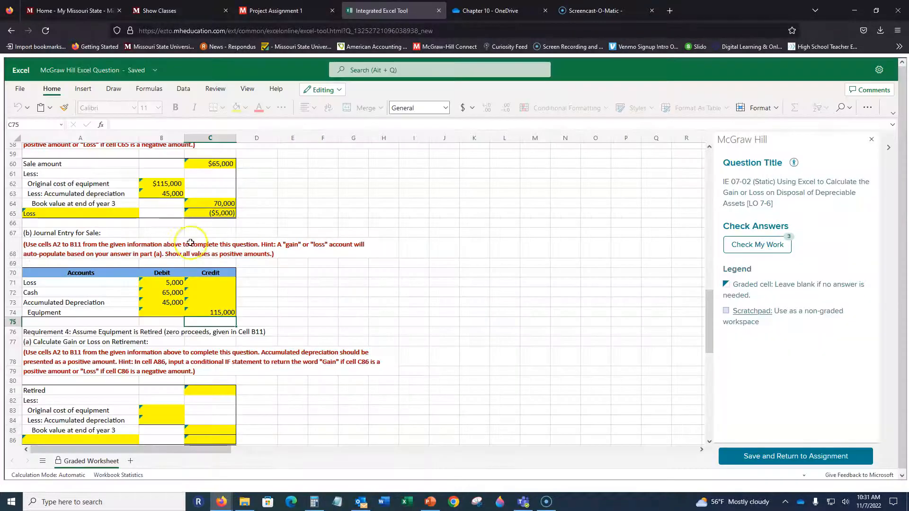
# Check the sum of the debits in B71:B73 against the Equipment credit in C74.
pyautogui.moveTo(164, 283); pyautogui.dragTo(163, 303)
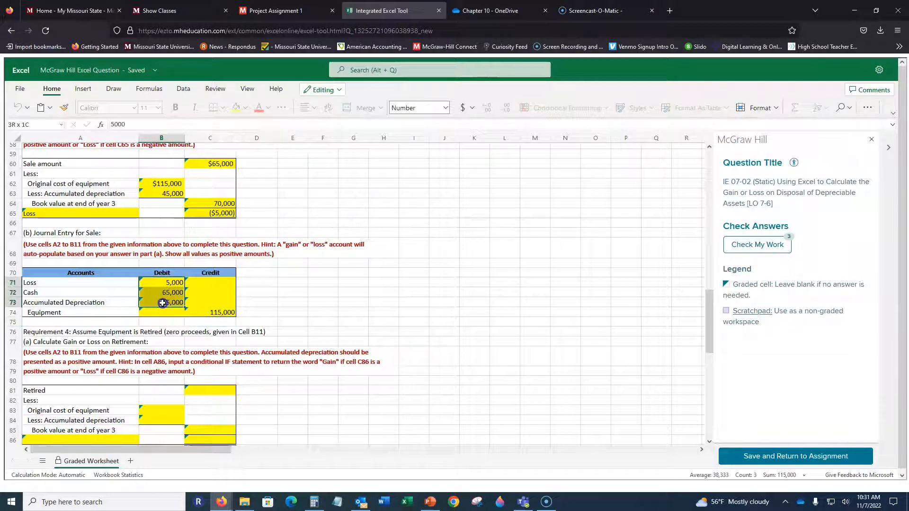
pyautogui.click(227, 311)
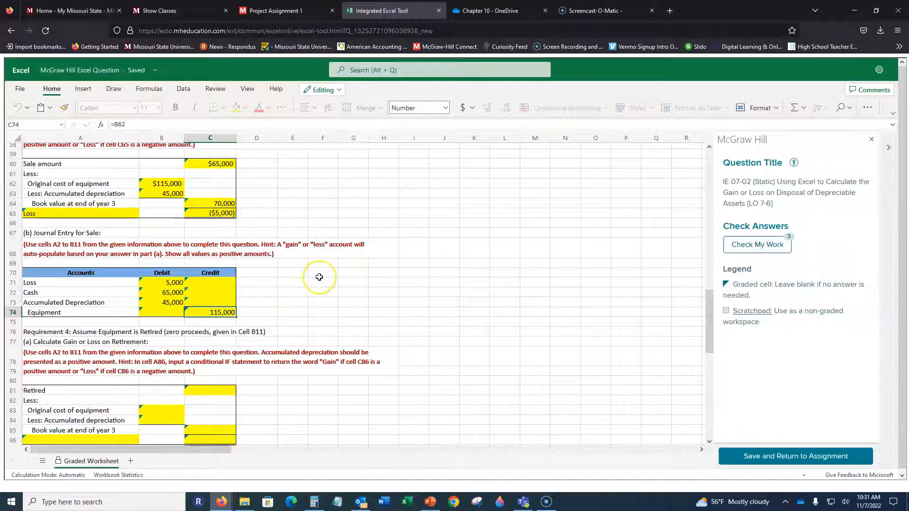
pyautogui.scroll(2, 315, 277)
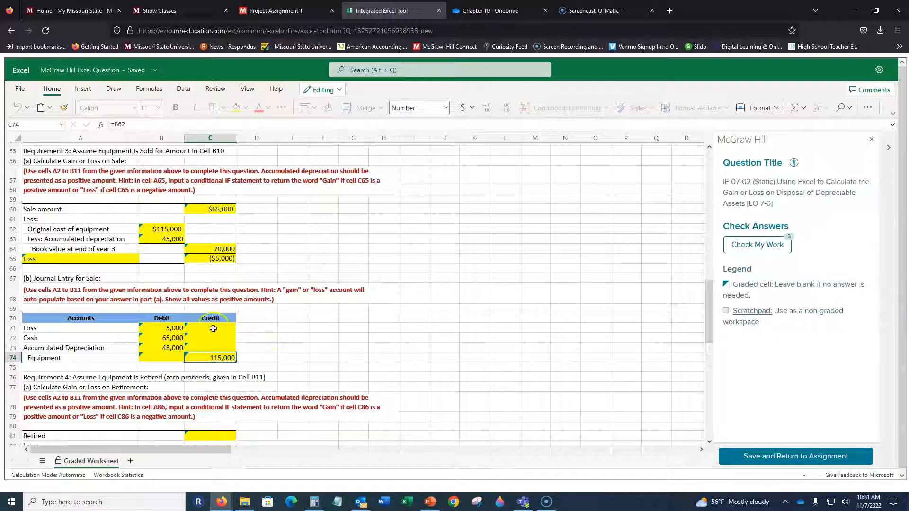
# Replace the Loss debit in B71 with the formula =$C$65*-1 so it references the calculated loss as a positive amount.
pyautogui.click(166, 328)
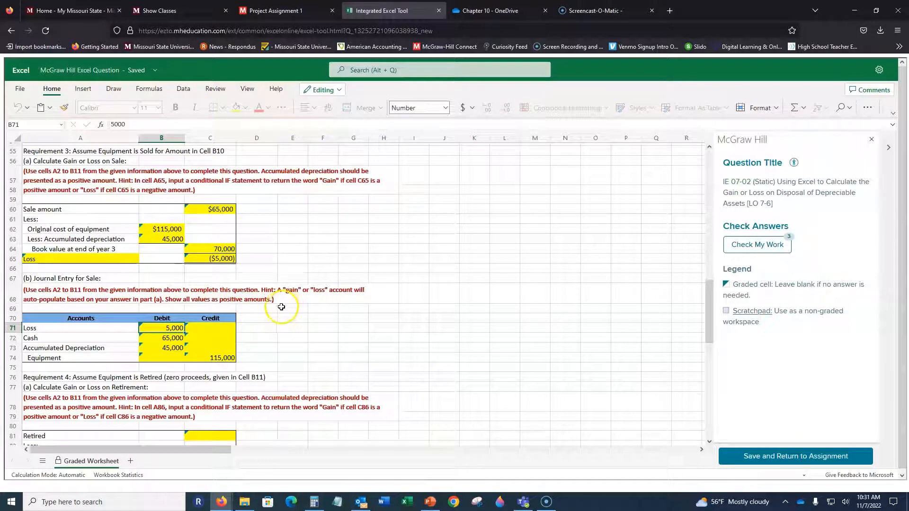
pyautogui.write('=')
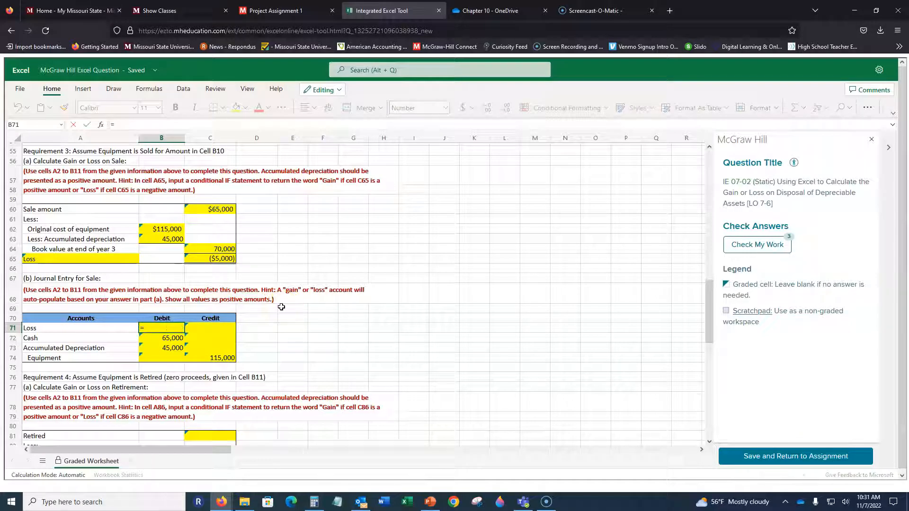
pyautogui.click(217, 258)
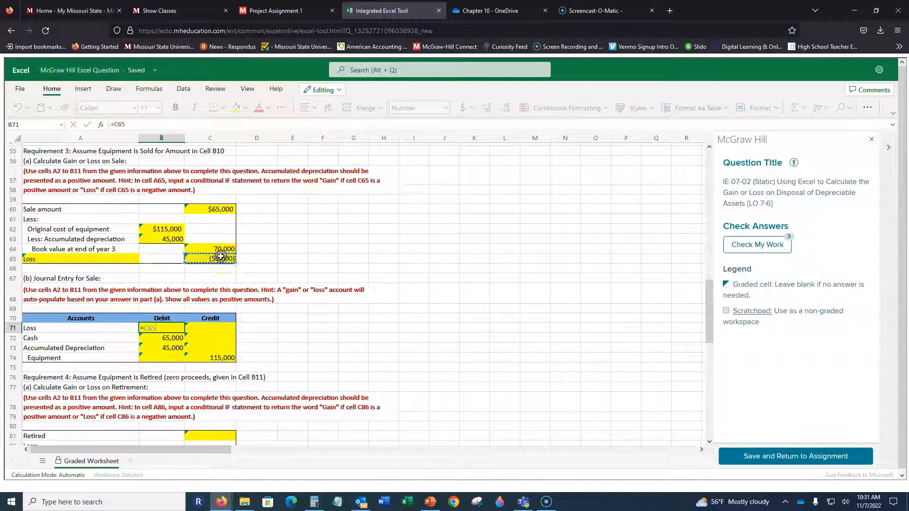
pyautogui.press('F4')
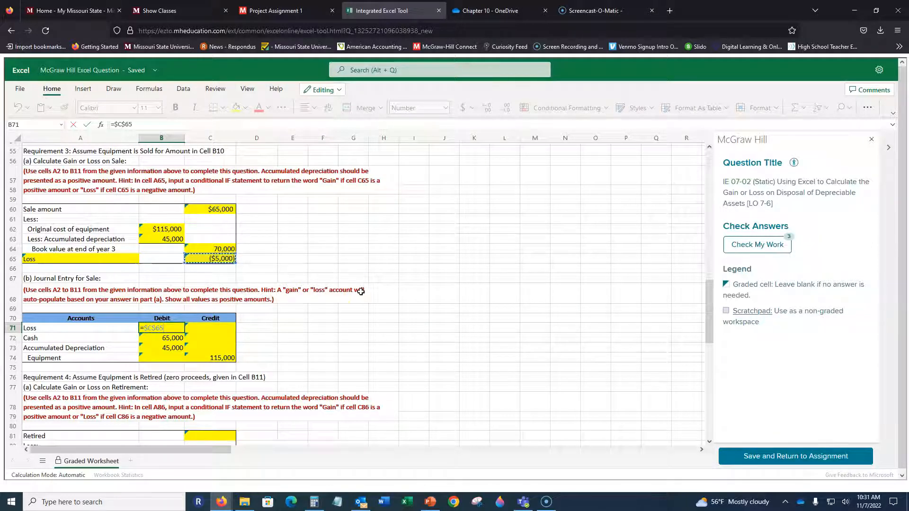
pyautogui.hotkey('ctrl', 'Return')
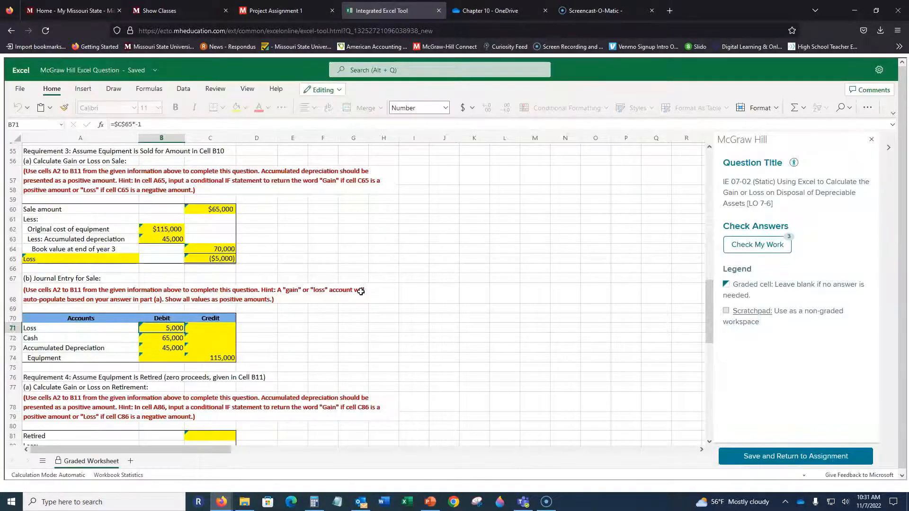
# Enter the Requirement 4 retired amount in C81 as =$B$11, referencing the given zero proceeds.
pyautogui.scroll(-4, 307, 247)
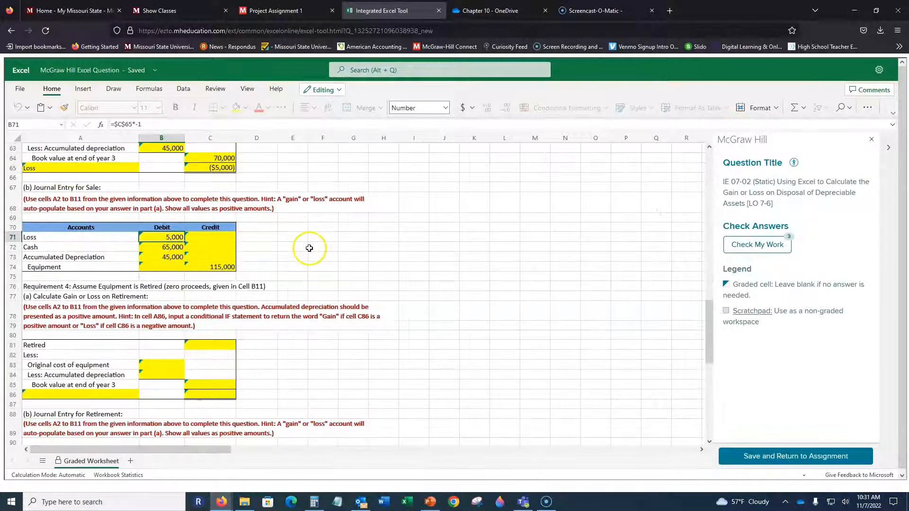
pyautogui.scroll(2, 315, 243)
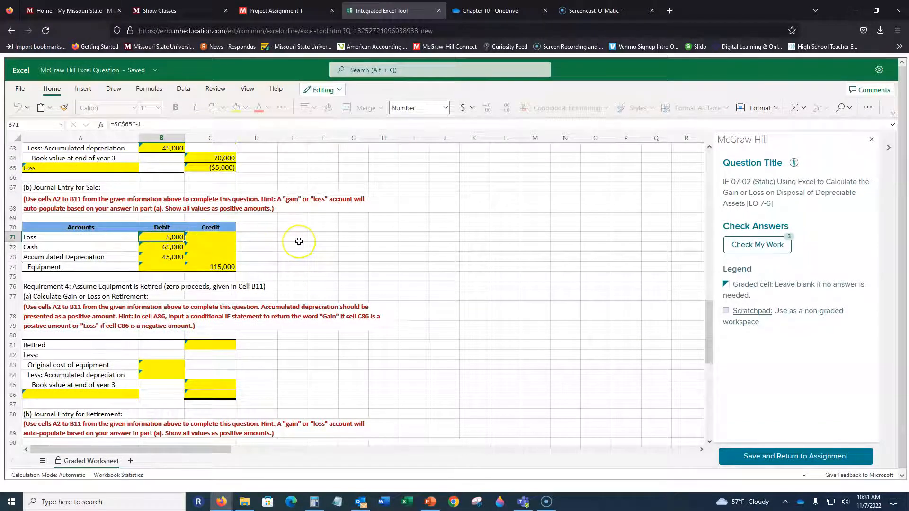
pyautogui.scroll(-2, 299, 241)
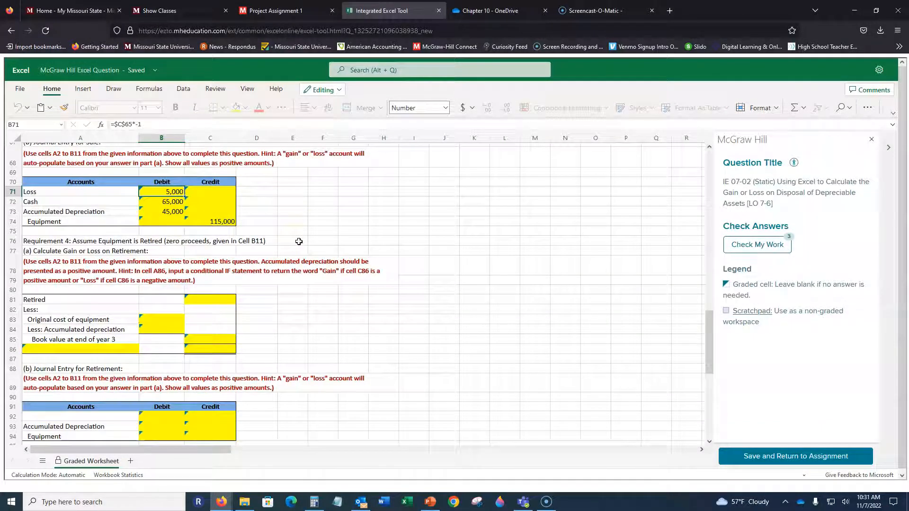
pyautogui.scroll(-2, 298, 241)
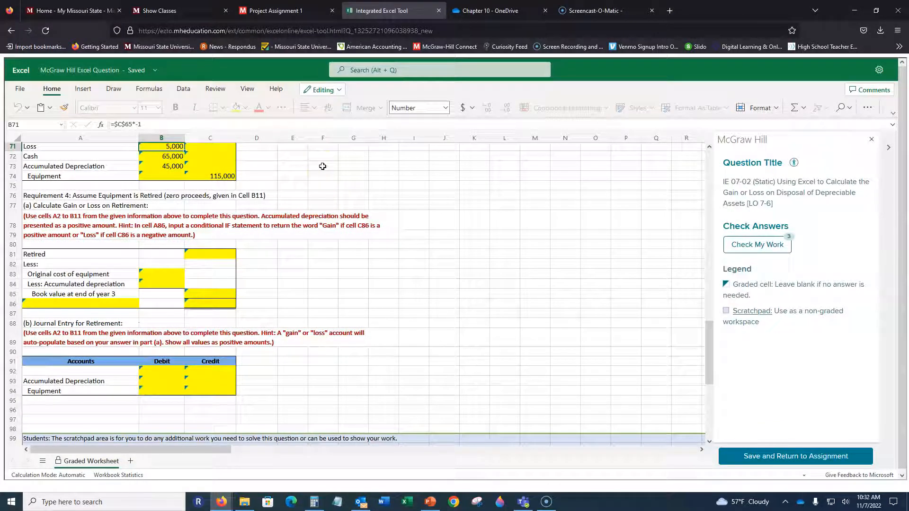
pyautogui.click(210, 251)
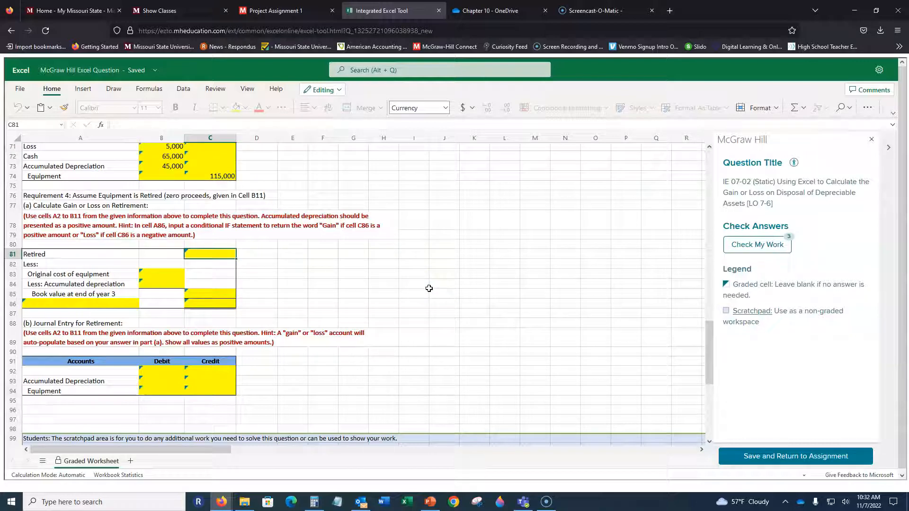
pyautogui.write('=')
pyautogui.scroll(10, 455, 205)
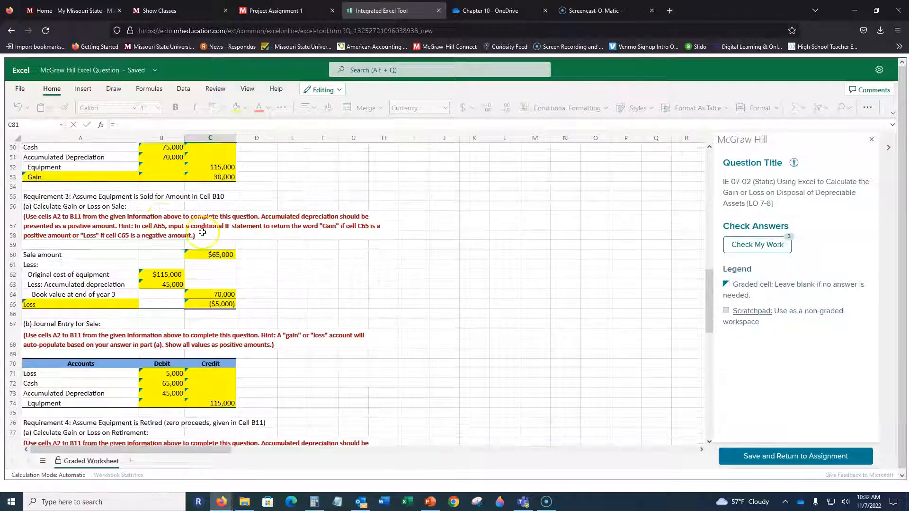
pyautogui.scroll(9, 163, 222)
pyautogui.click(177, 247)
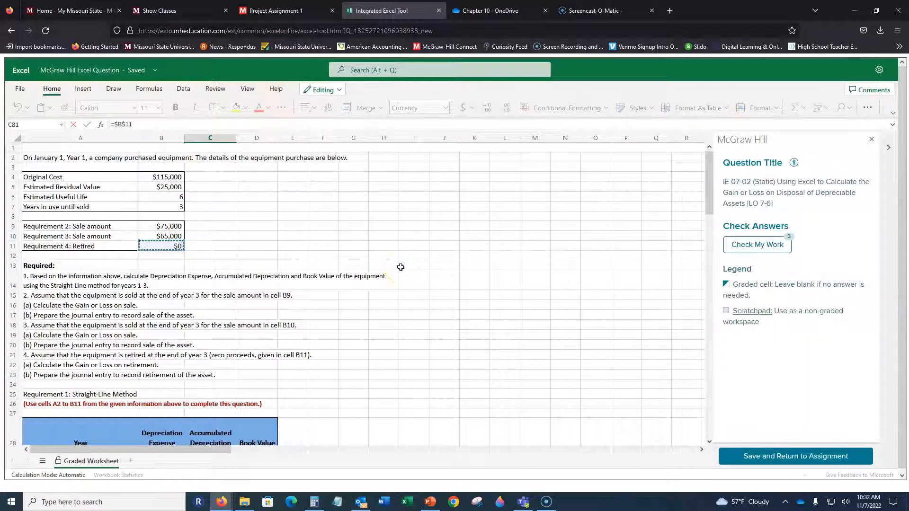
pyautogui.press('Return')
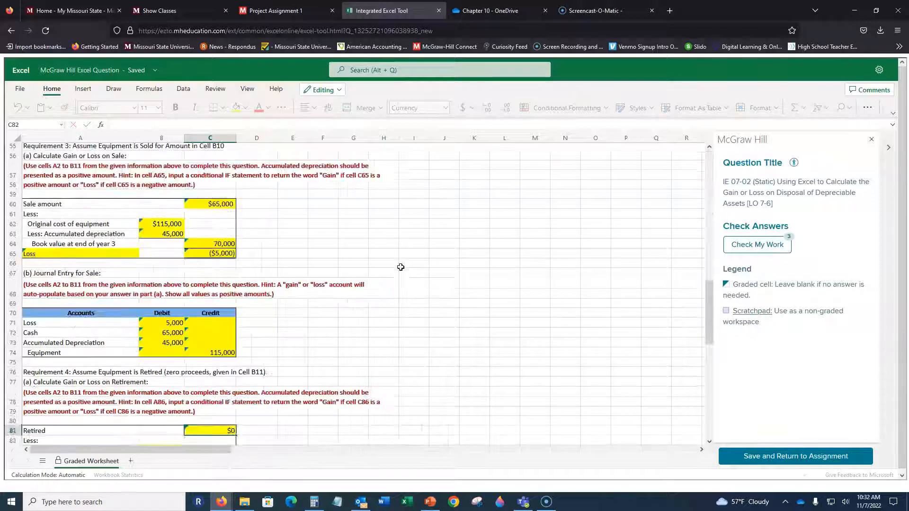
# Enter the Requirement 4 original cost of equipment in B83 as =B4.
pyautogui.scroll(-5, 314, 233)
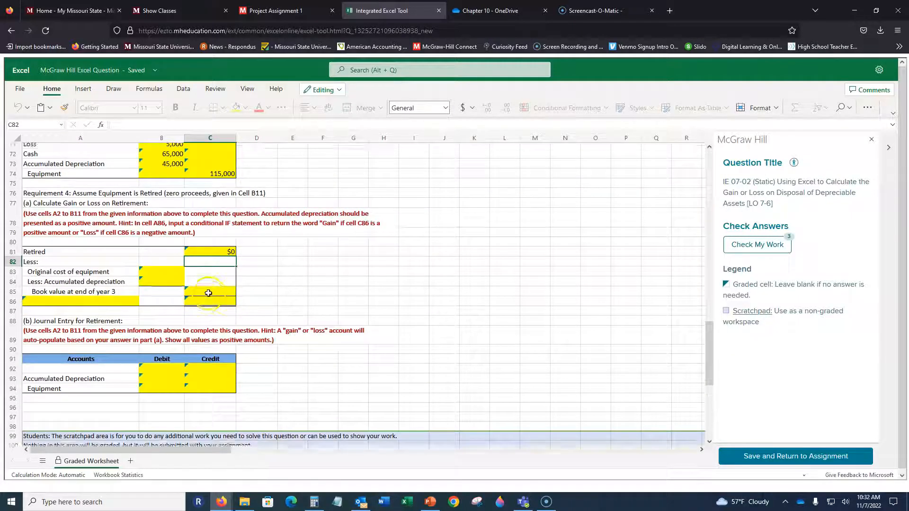
pyautogui.scroll(2, 204, 293)
pyautogui.click(159, 314)
pyautogui.write('=a4')
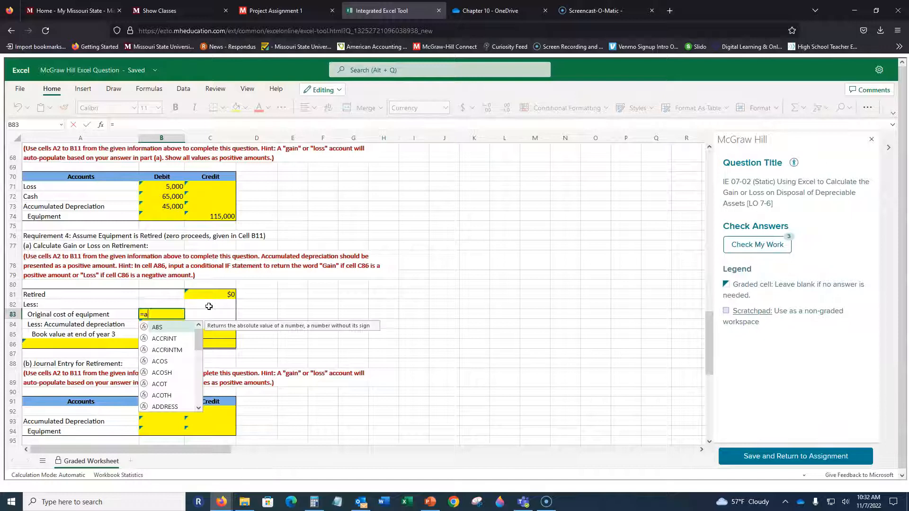
pyautogui.press('Return')
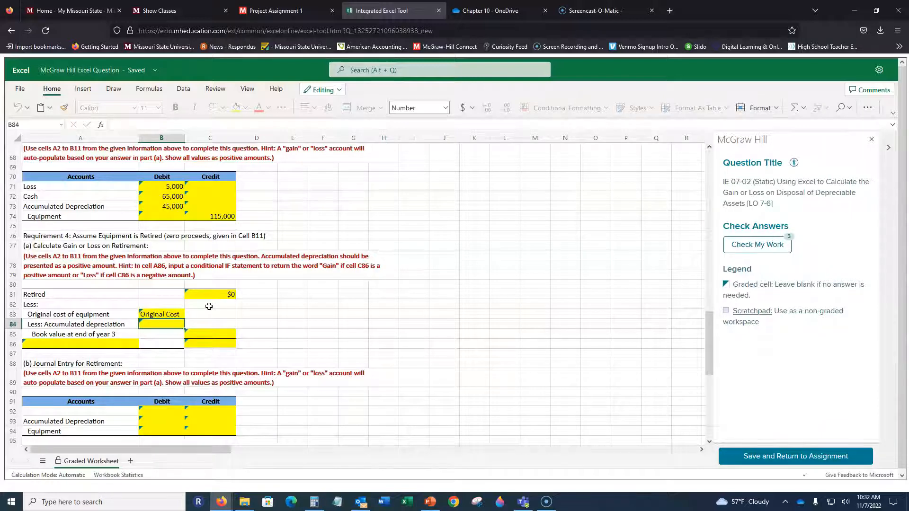
pyautogui.press('Up')
pyautogui.write('=')
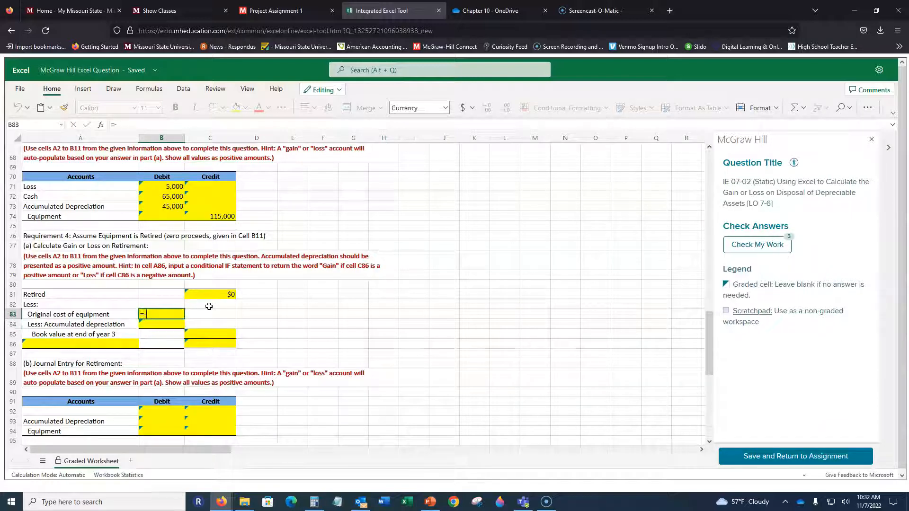
pyautogui.write('b4')
pyautogui.press('Return')
# Enter the accumulated depreciation in B84 as a reference to the year 3 Accumulated Depreciation in the straight-line table.
pyautogui.write('=')
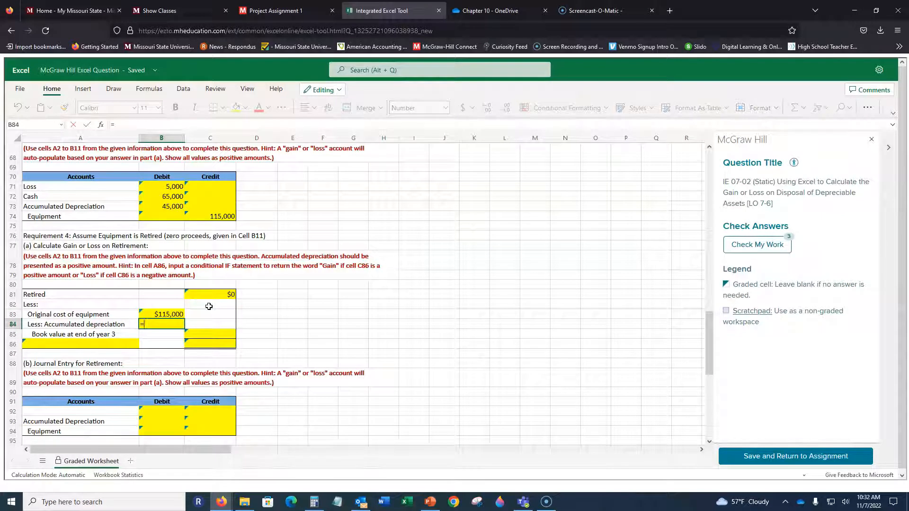
pyautogui.scroll(10, 261, 260)
pyautogui.click(222, 219)
pyautogui.press('Return')
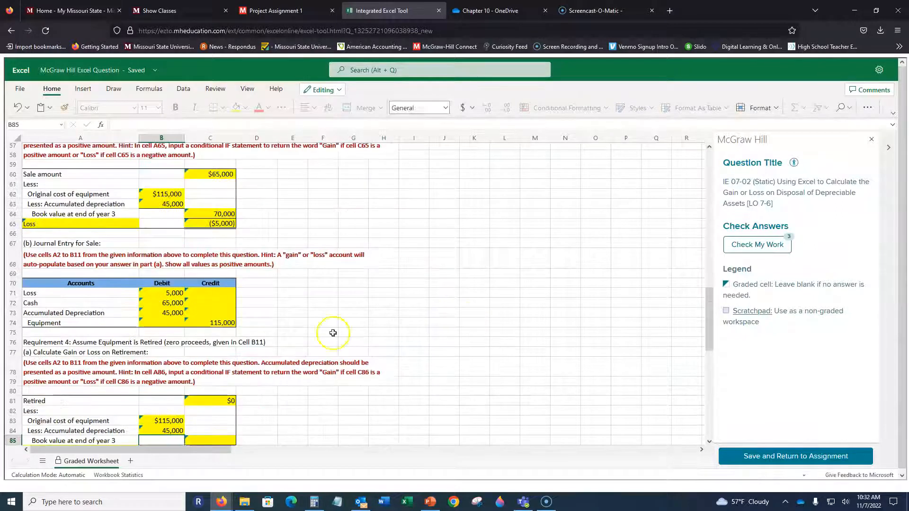
# Enter the book value at end of year 3 in C85 as =D31, referencing the straight-line table.
pyautogui.scroll(-2, 332, 332)
pyautogui.click(196, 395)
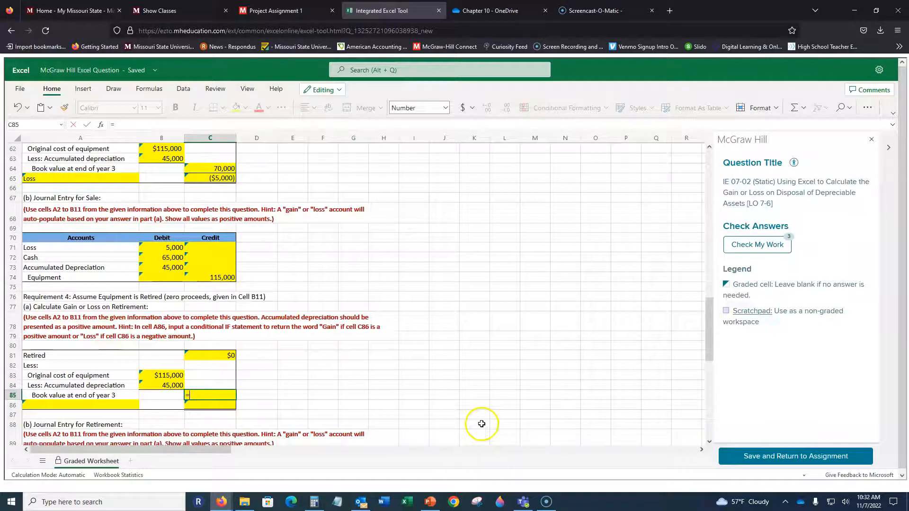
pyautogui.scroll(7, 270, 142)
pyautogui.scroll(5, 241, 193)
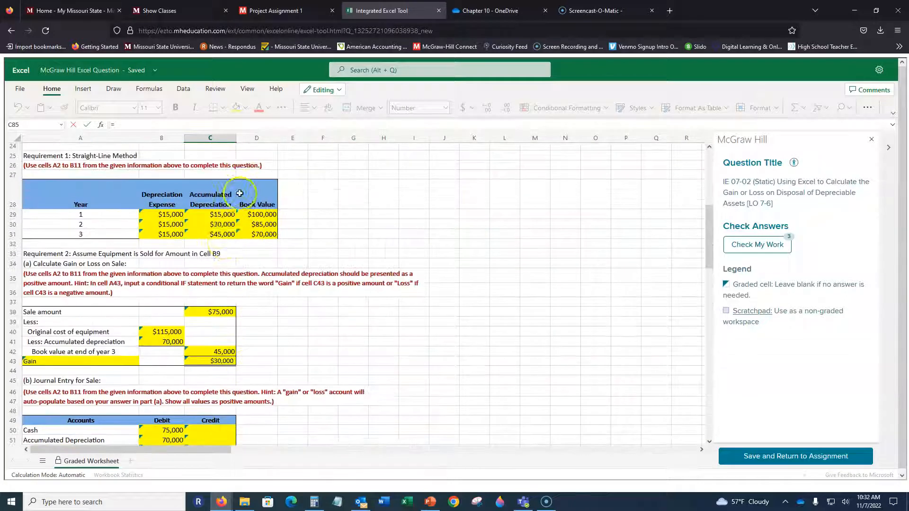
pyautogui.click(260, 234)
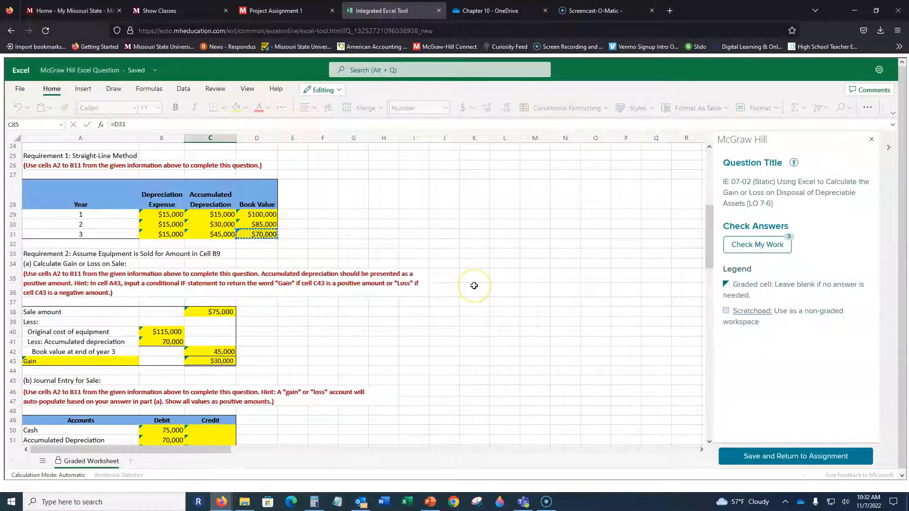
pyautogui.press('Return')
# Reuse the IF formula from A65 in A86 and change its reference so it reads =IF($C$86>0,"Gain","Loss").
pyautogui.scroll(-15, 474, 285)
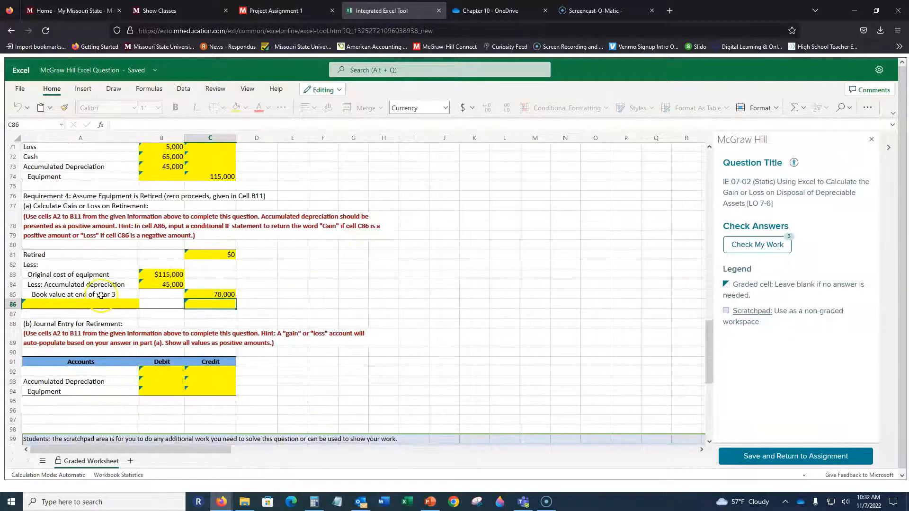
pyautogui.click(99, 305)
pyautogui.scroll(7, 95, 305)
pyautogui.click(93, 306)
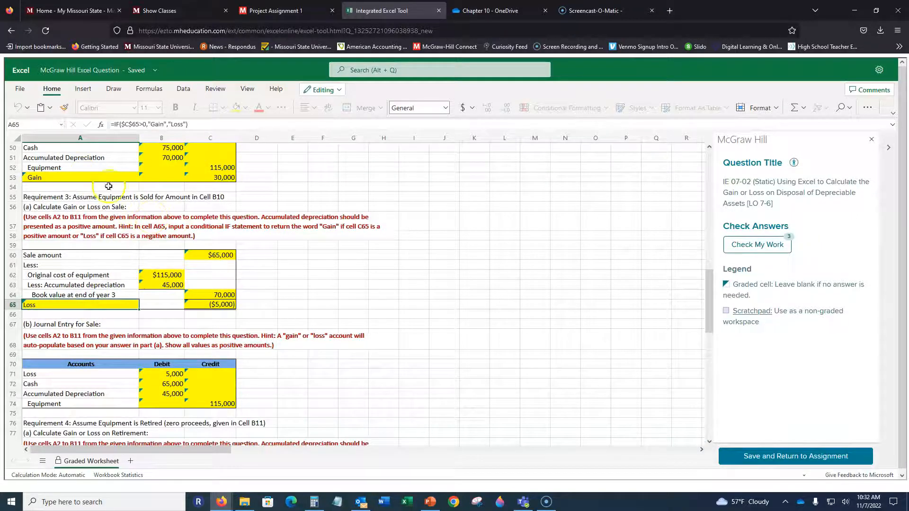
pyautogui.scroll(-9, 300, 264)
pyautogui.click(92, 256)
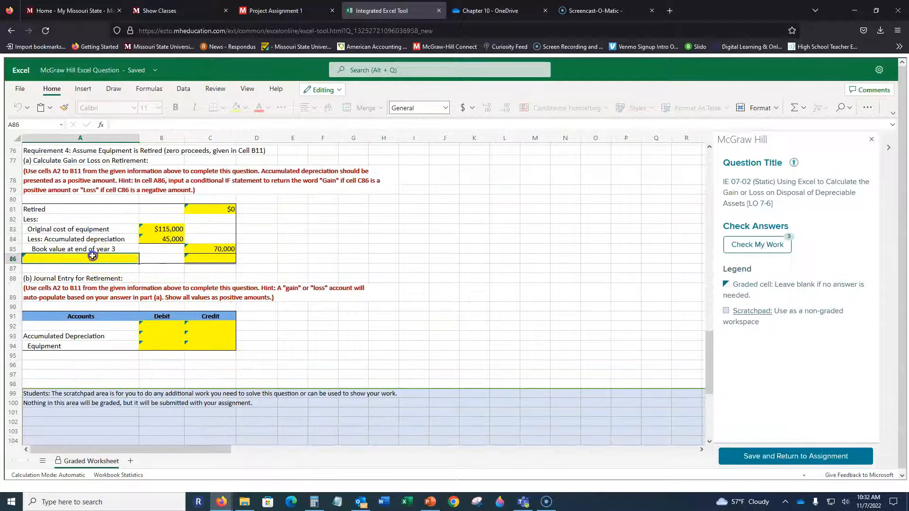
pyautogui.write('=IF($C$65>0,"Gain","Loss")')
pyautogui.click(136, 124)
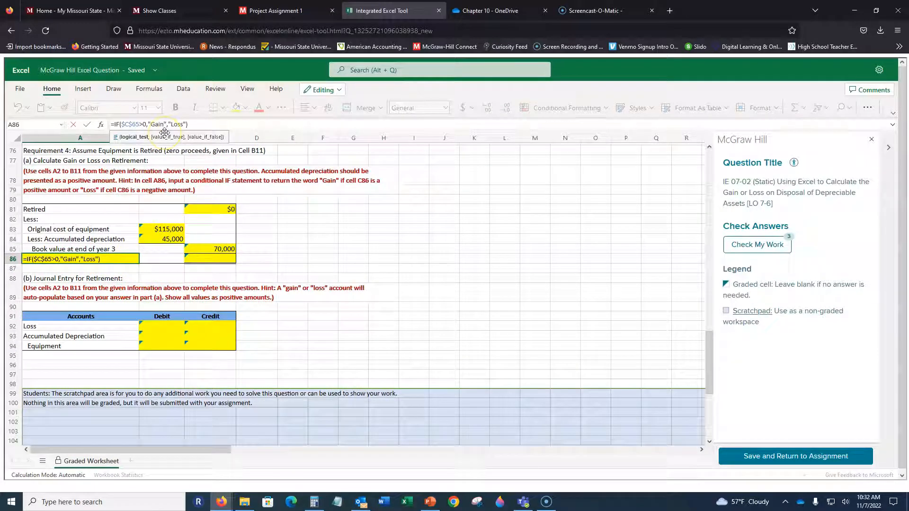
pyautogui.press('BackSpace')
pyautogui.press('BackSpace')
pyautogui.write('86')
pyautogui.press('Return')
# Calculate the retirement gain or loss in C86 with the formula =$C$81-$C$85.
pyautogui.click(214, 254)
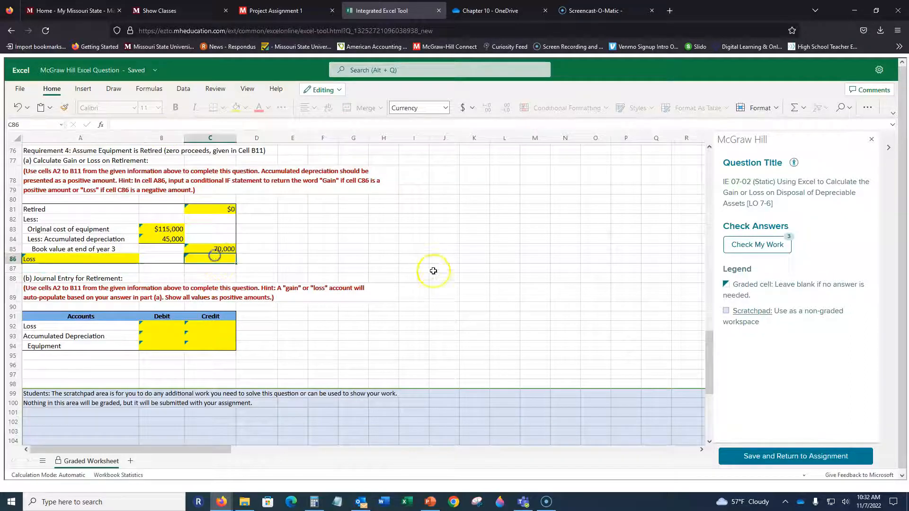
pyautogui.write('=C81')
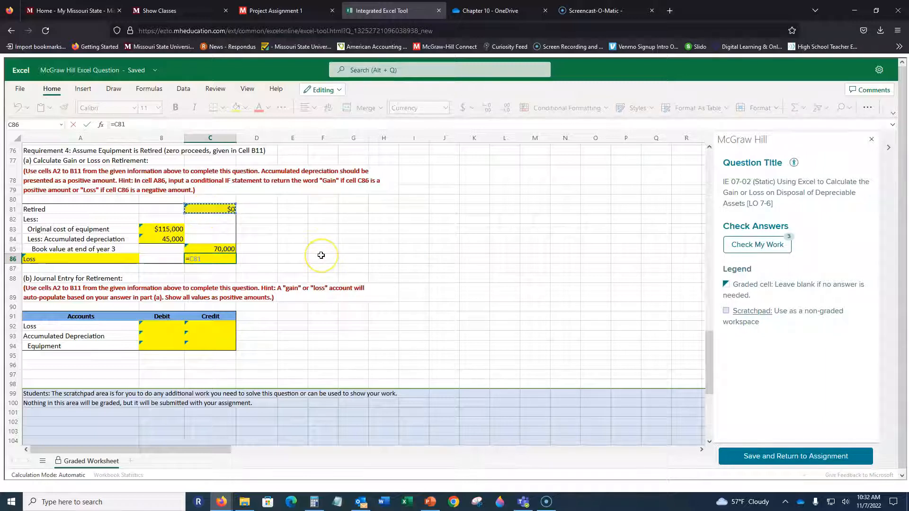
pyautogui.press('F4')
pyautogui.write('-')
pyautogui.click(215, 249)
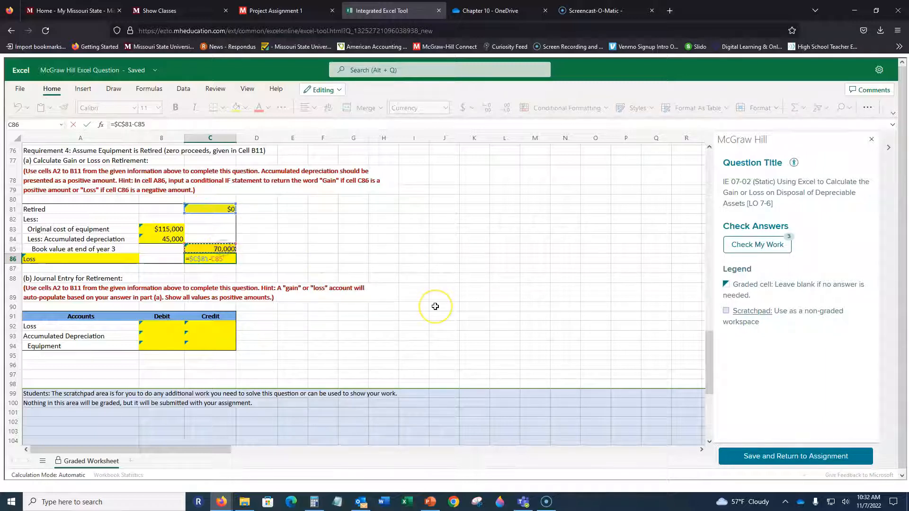
pyautogui.press('Return')
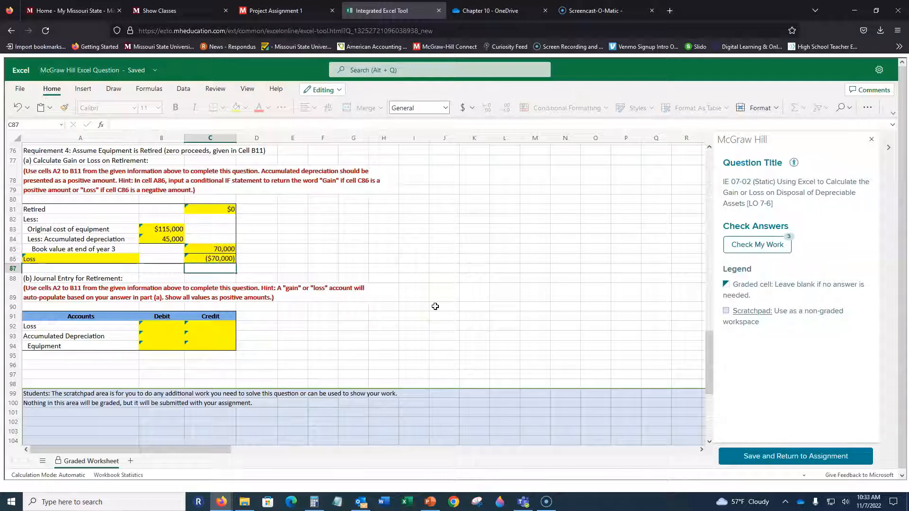
pyautogui.click(226, 259)
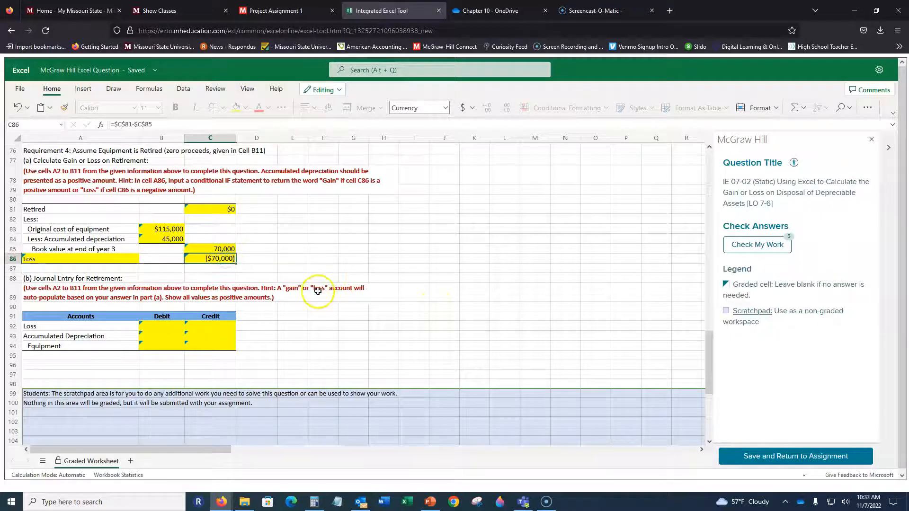
# Enter the Loss debit in B92 as =$C$86*-1 so the retirement loss is a positive amount.
pyautogui.click(160, 329)
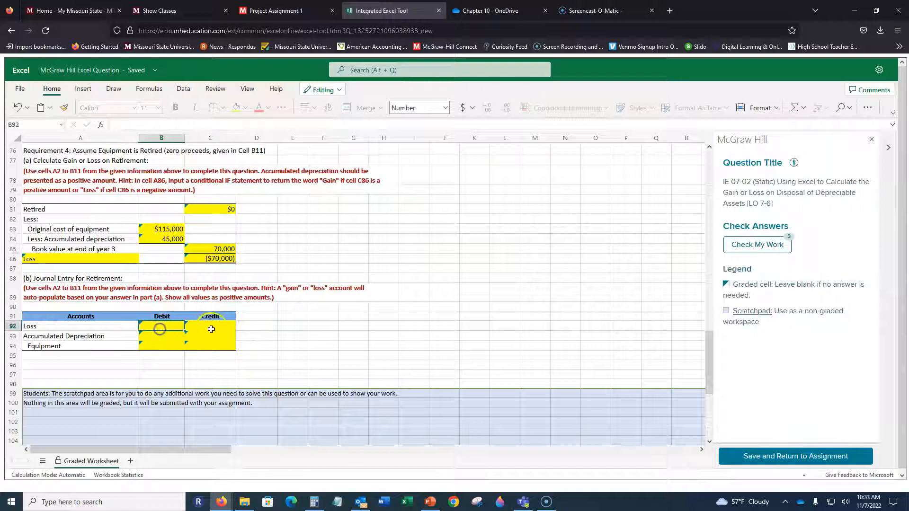
pyautogui.click(95, 326)
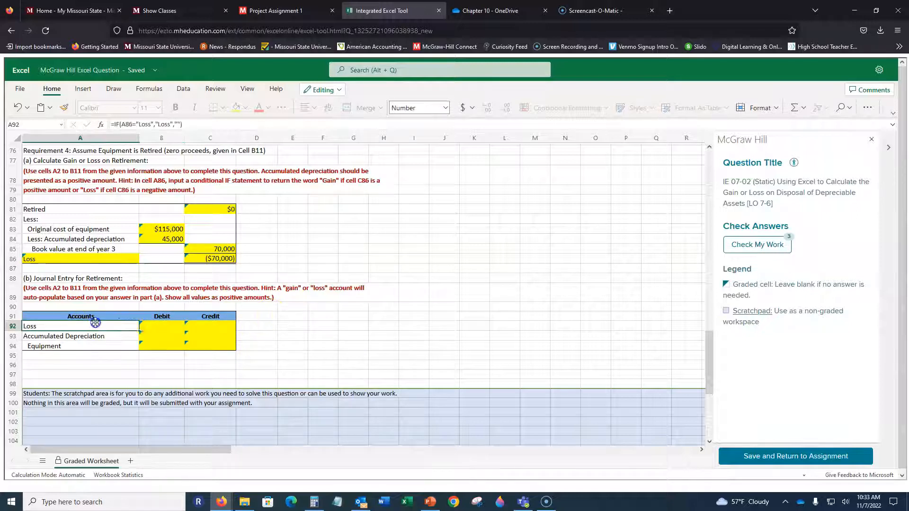
pyautogui.click(161, 325)
pyautogui.write('=')
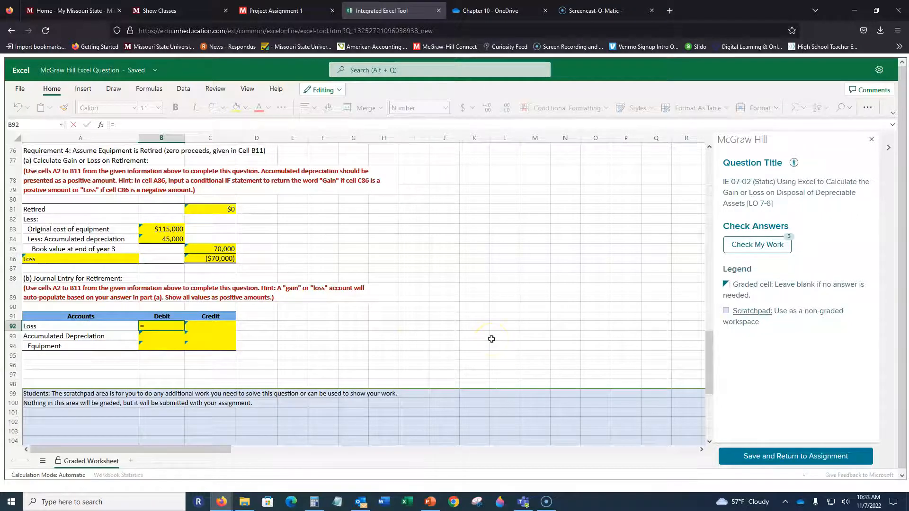
pyautogui.write('c')
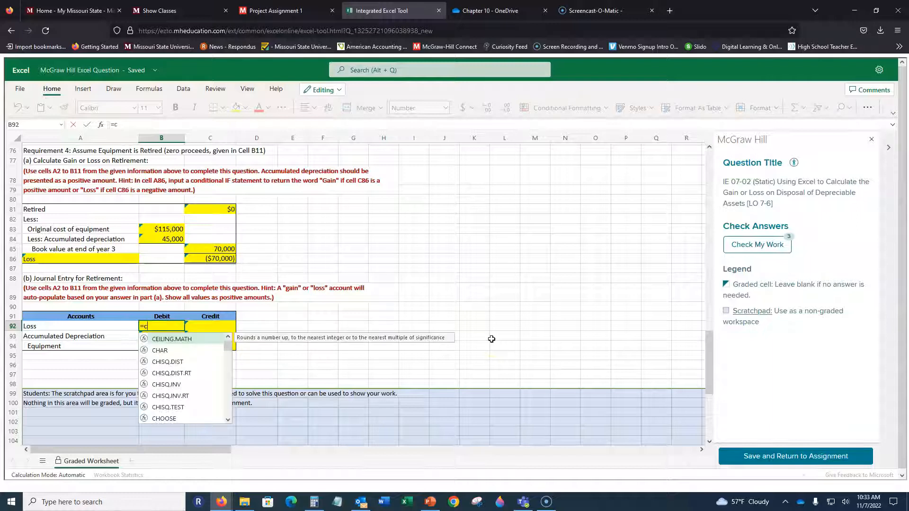
pyautogui.write('86')
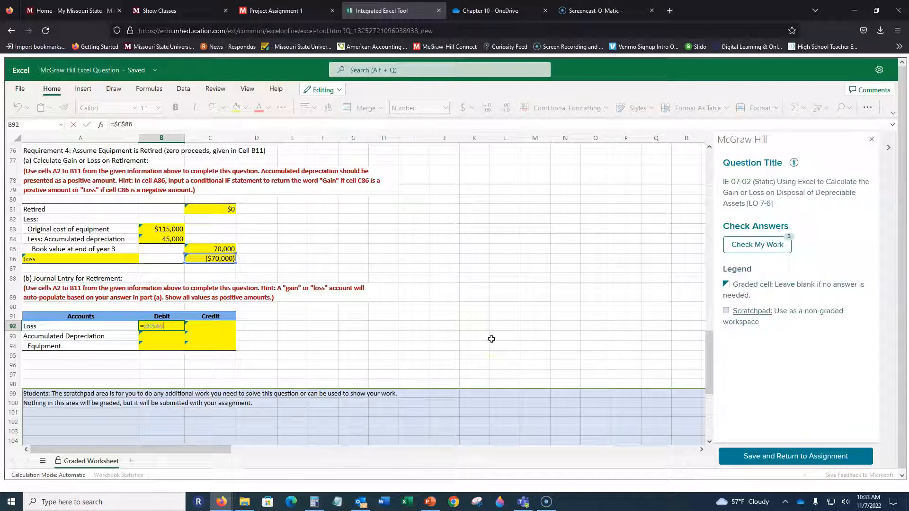
pyautogui.write('*-1')
pyautogui.press('Return')
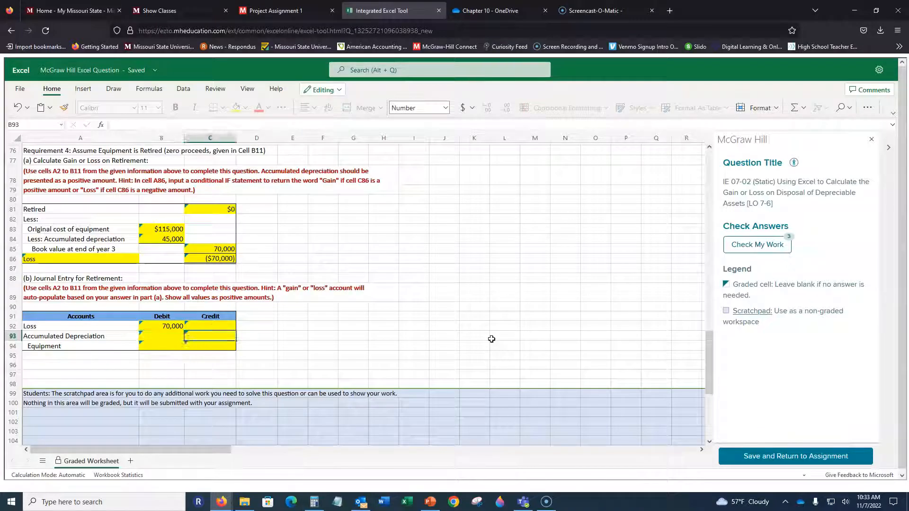
# Enter the Accumulated Depreciation debit in B93 as =$B$84 and check the sum of the debits in B92:B93.
pyautogui.write('=')
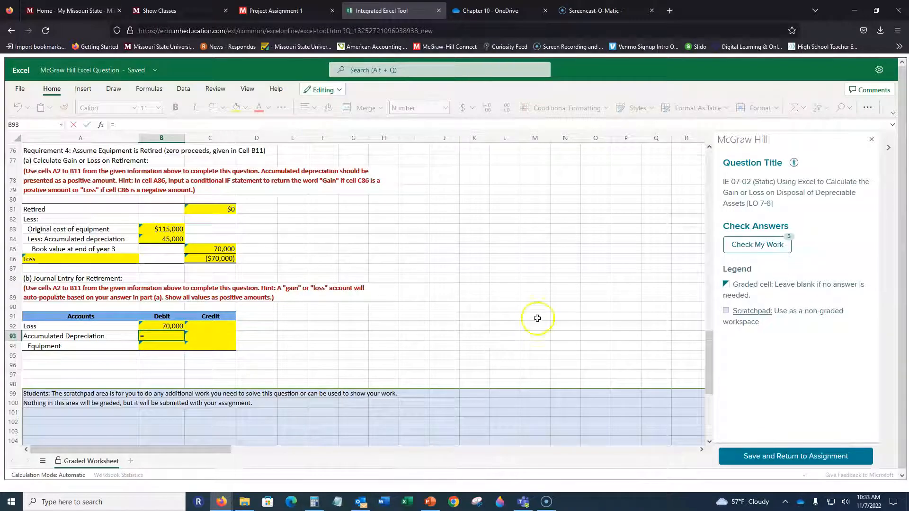
pyautogui.click(174, 241)
pyautogui.press('Return')
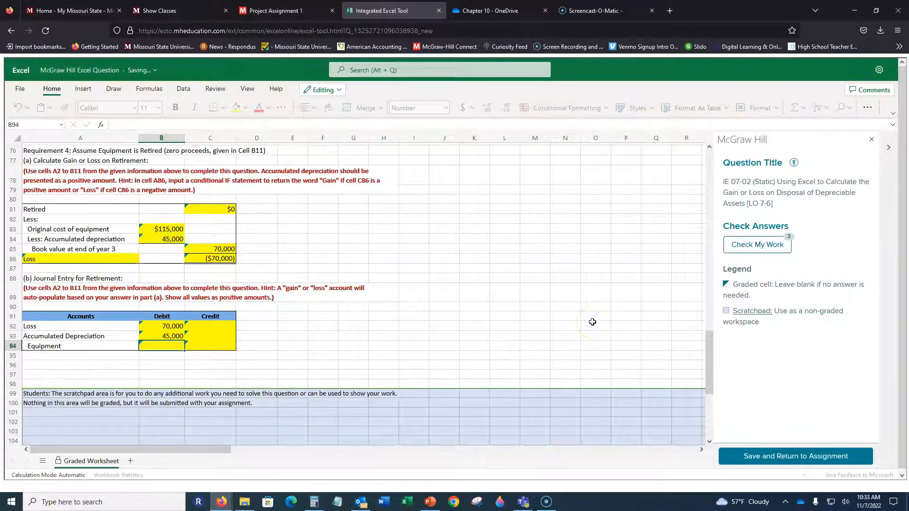
pyautogui.press('Up')
pyautogui.hotkey('shift', 'Up')
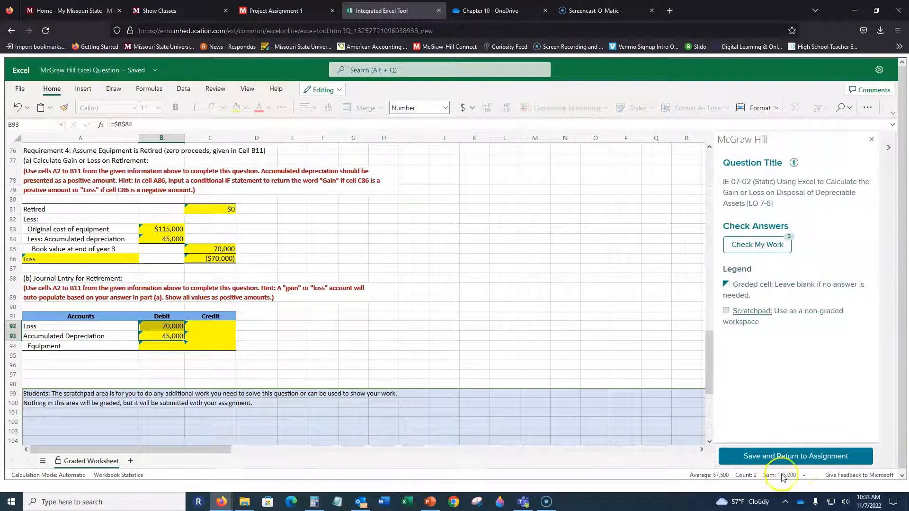
# Enter the Equipment credit of the retirement journal entry in C94 as =B83.
pyautogui.click(328, 337)
pyautogui.click(208, 348)
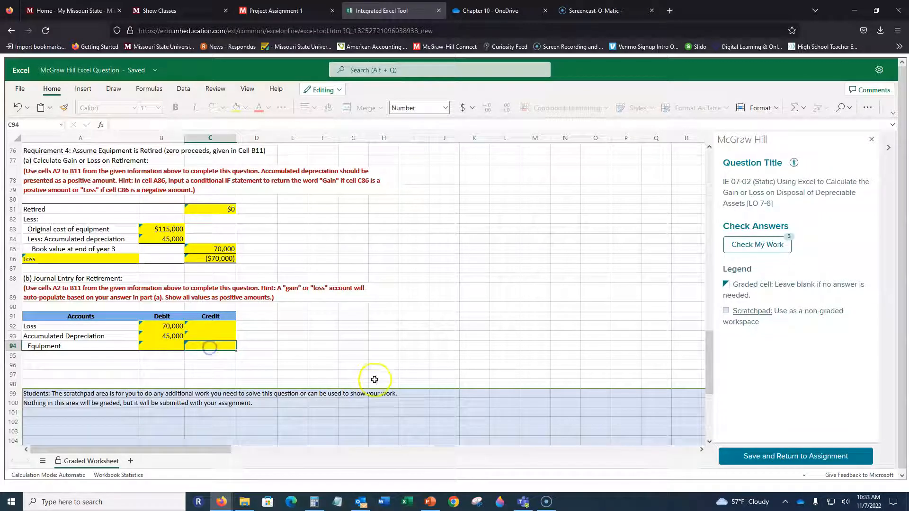
pyautogui.write('=')
pyautogui.click(175, 229)
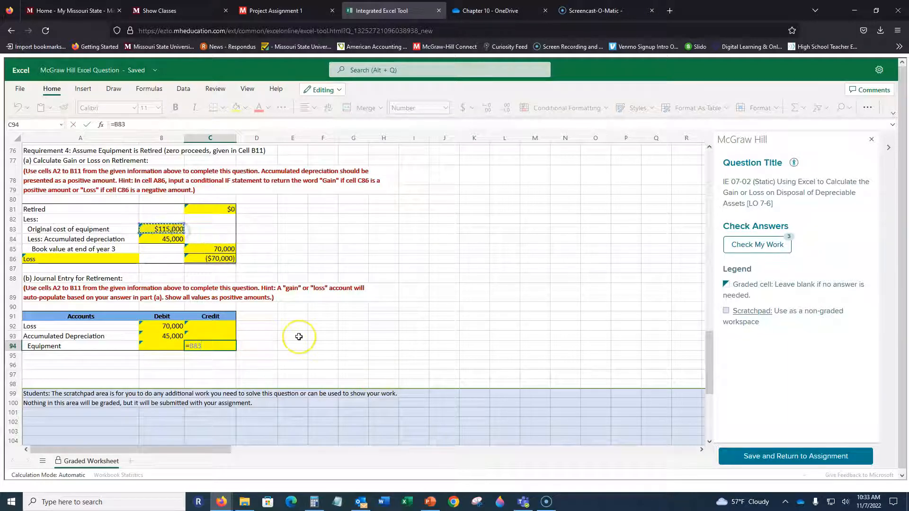
pyautogui.press('Return')
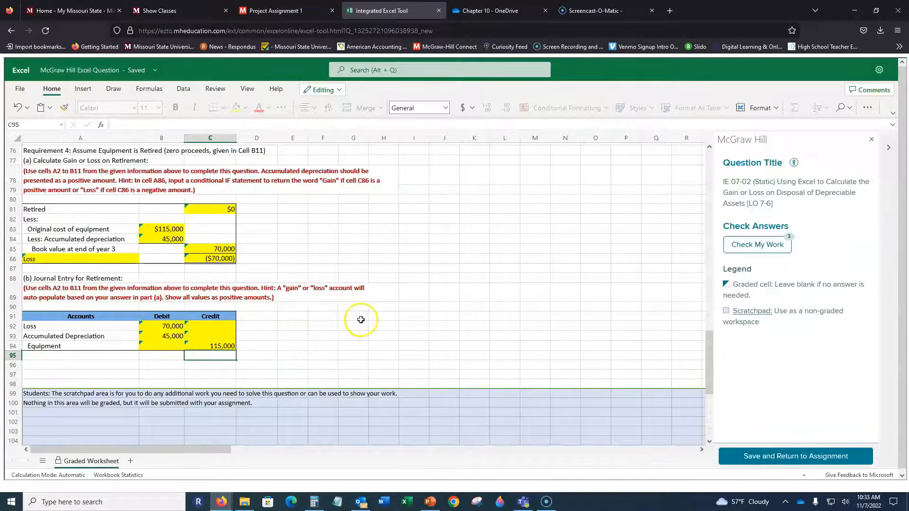
# Run the answer check on the worksheet and review the marks on the Requirement 1 and Requirement 2 cells.
pyautogui.scroll(20, 361, 320)
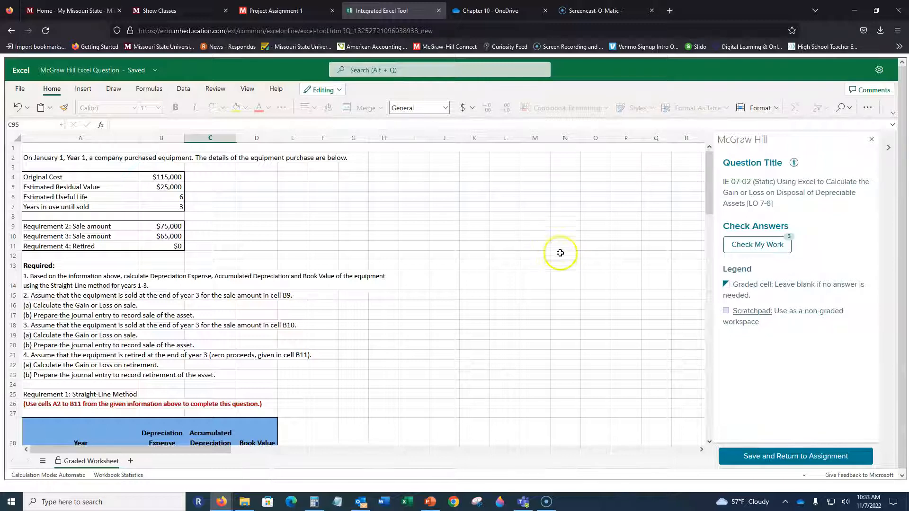
pyautogui.scroll(-3, 560, 251)
pyautogui.click(757, 244)
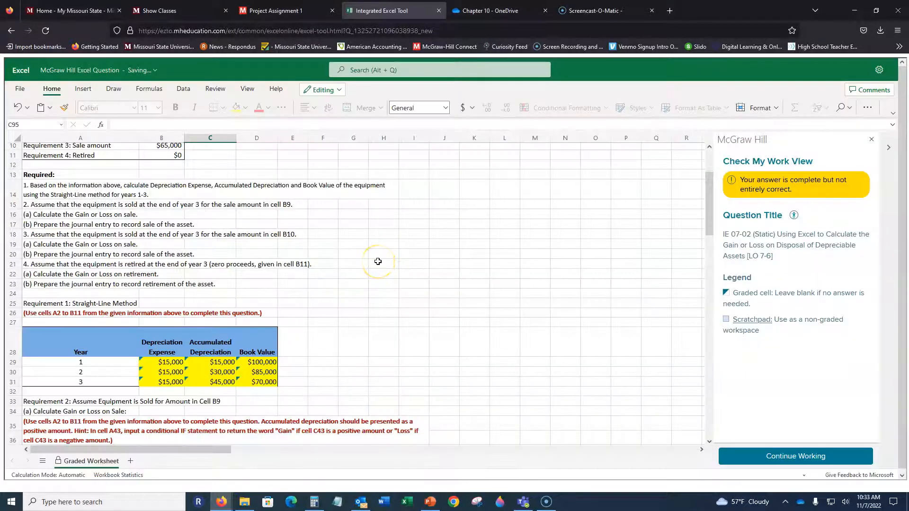
pyautogui.scroll(-6, 378, 261)
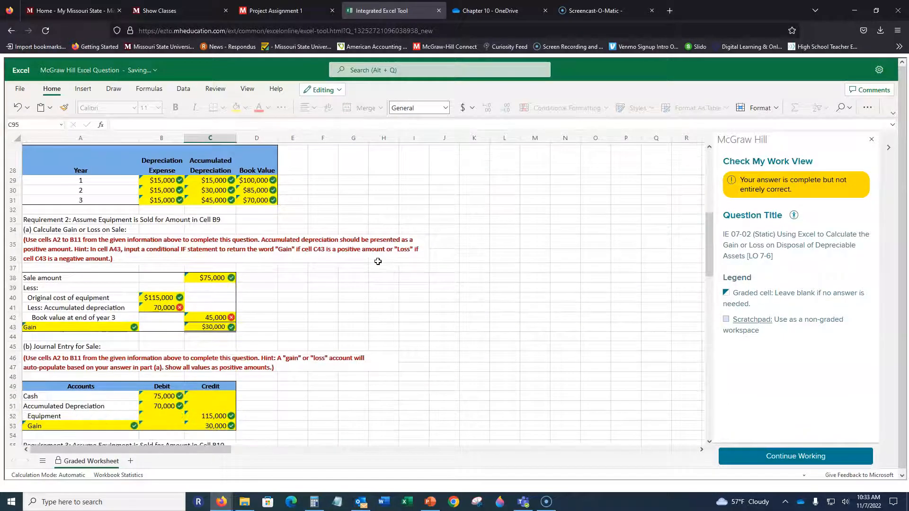
pyautogui.scroll(-2, 378, 261)
pyautogui.scroll(-2, 378, 262)
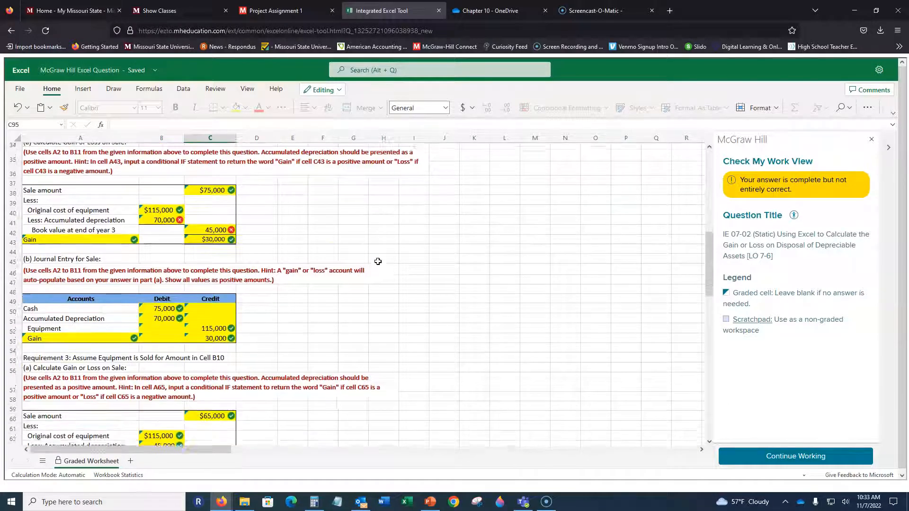
# Correct the Requirement 2 accumulated depreciation in B41 with the formula =C31.
pyautogui.click(174, 212)
pyautogui.write('=')
pyautogui.scroll(3, 223, 249)
pyautogui.click(223, 246)
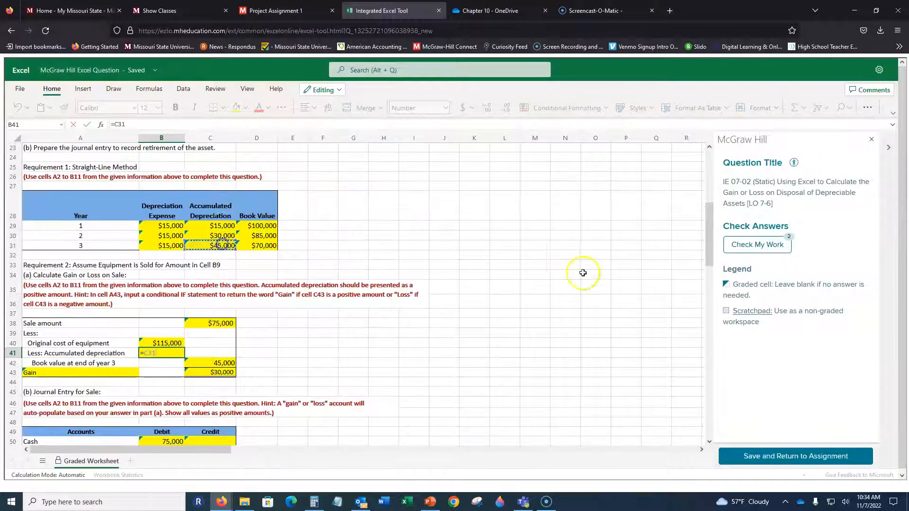
pyautogui.press('Return')
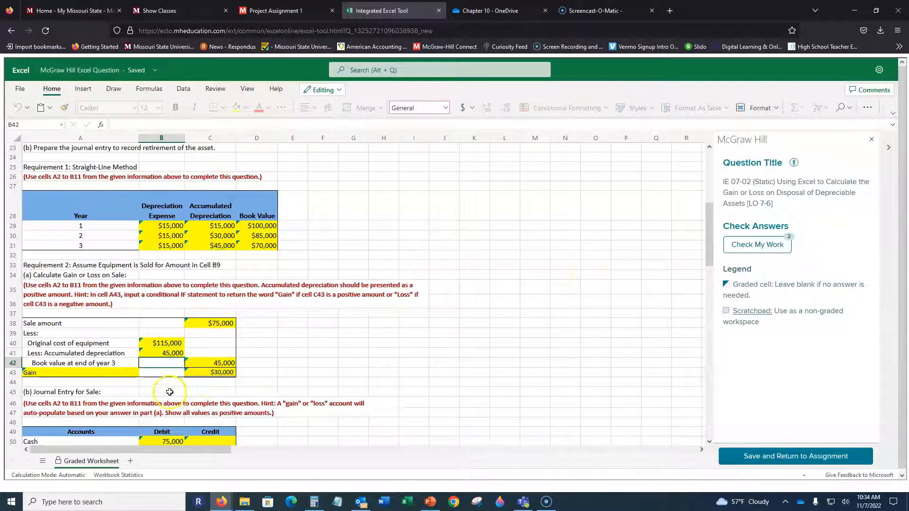
# Correct the Requirement 2 book value at end of year 3 in C42 with the formula =D31.
pyautogui.click(222, 364)
pyautogui.write('=')
pyautogui.click(263, 246)
pyautogui.write('.')
pyautogui.press('Return')
pyautogui.press('BackSpace')
pyautogui.press('Escape')
pyautogui.press('Up')
pyautogui.click(171, 121)
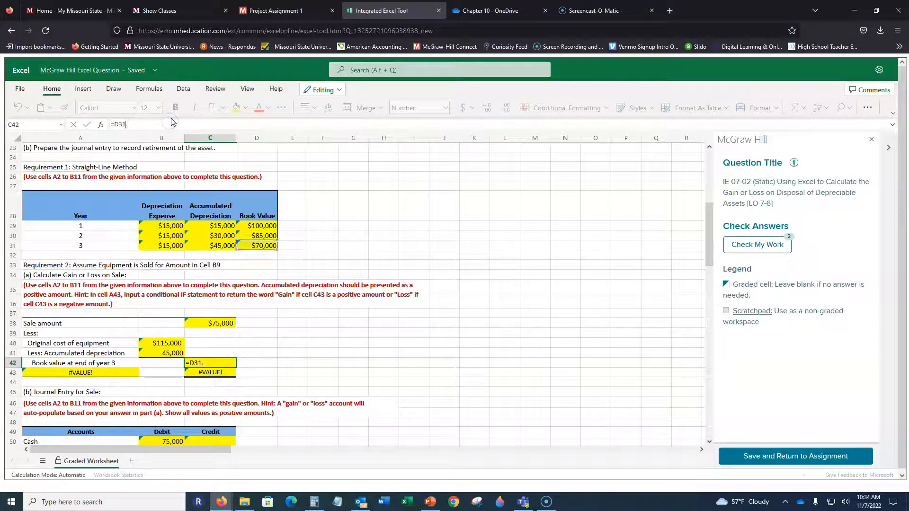
pyautogui.press('Return')
# Review the Gain credit in C53 and the Accumulated Depreciation debit in B51, and look over Requirements 3 and 4.
pyautogui.scroll(-3, 294, 290)
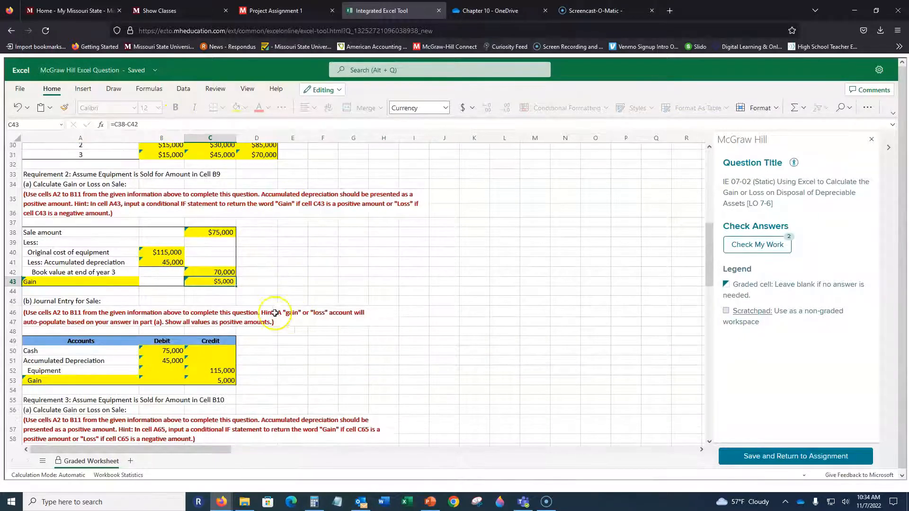
pyautogui.click(224, 382)
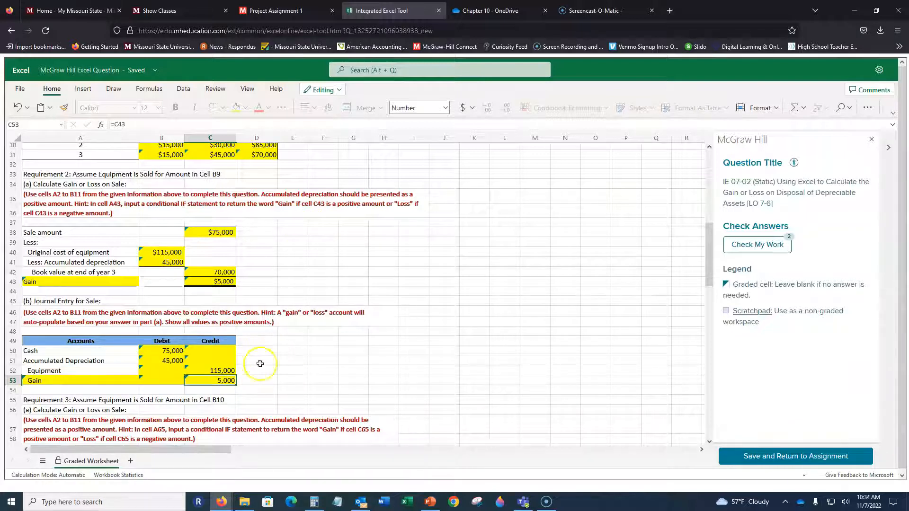
pyautogui.click(178, 361)
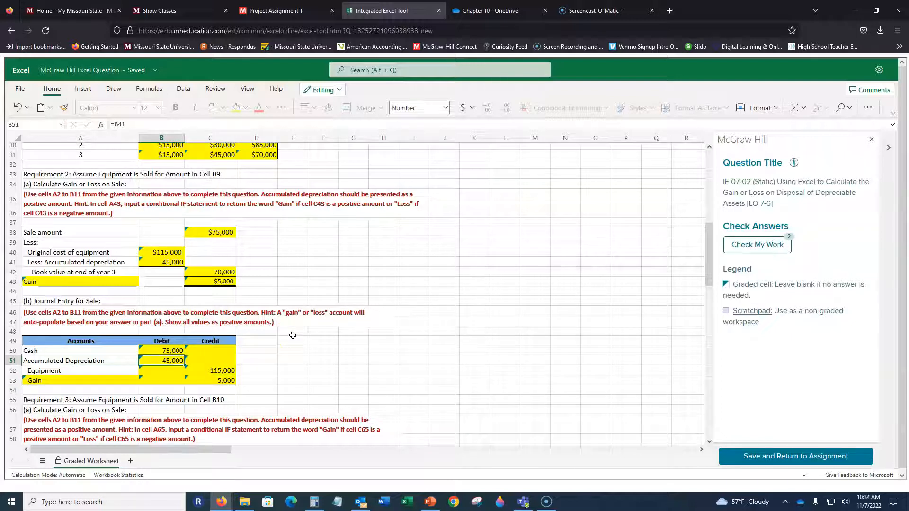
pyautogui.scroll(-5, 285, 335)
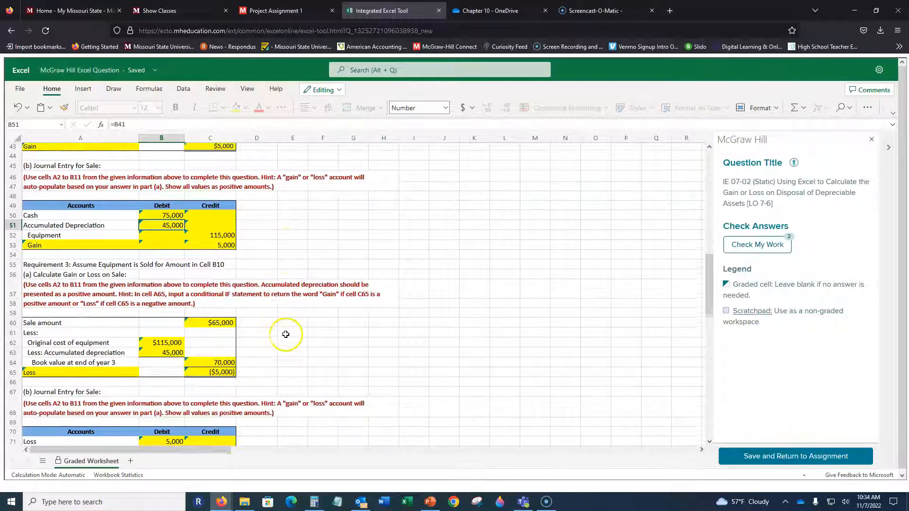
pyautogui.scroll(-2, 246, 287)
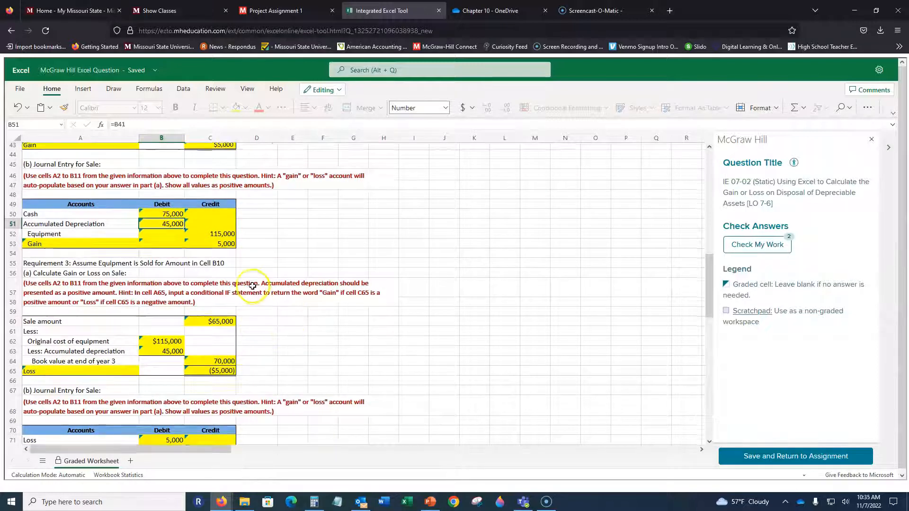
pyautogui.scroll(-3, 259, 289)
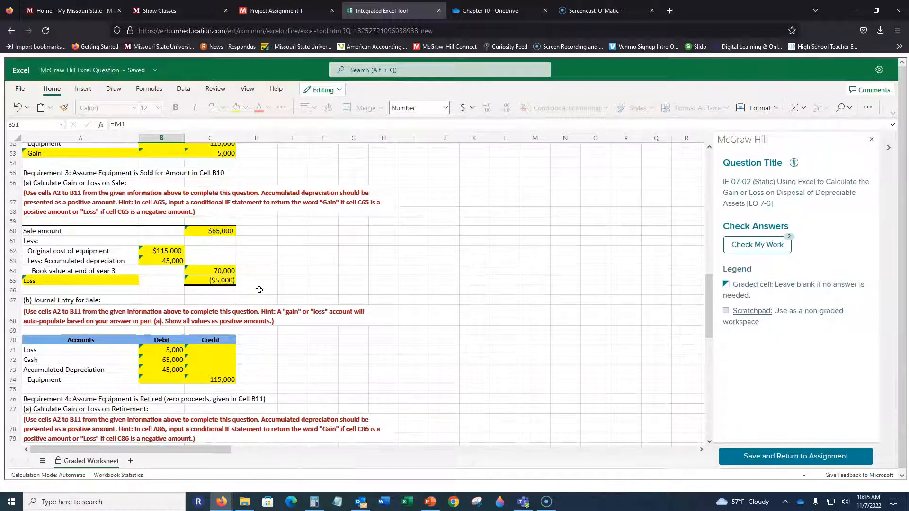
pyautogui.scroll(3, 259, 290)
pyautogui.scroll(-7, 259, 290)
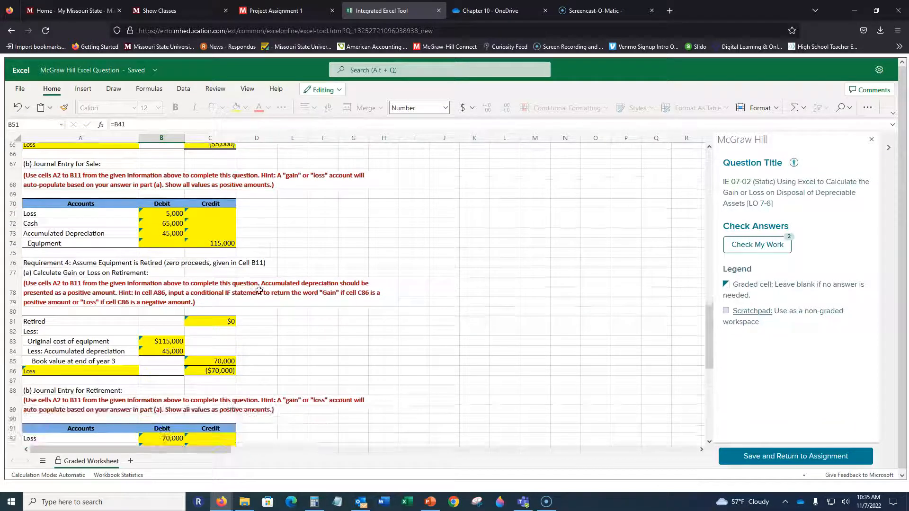
pyautogui.scroll(-3, 259, 290)
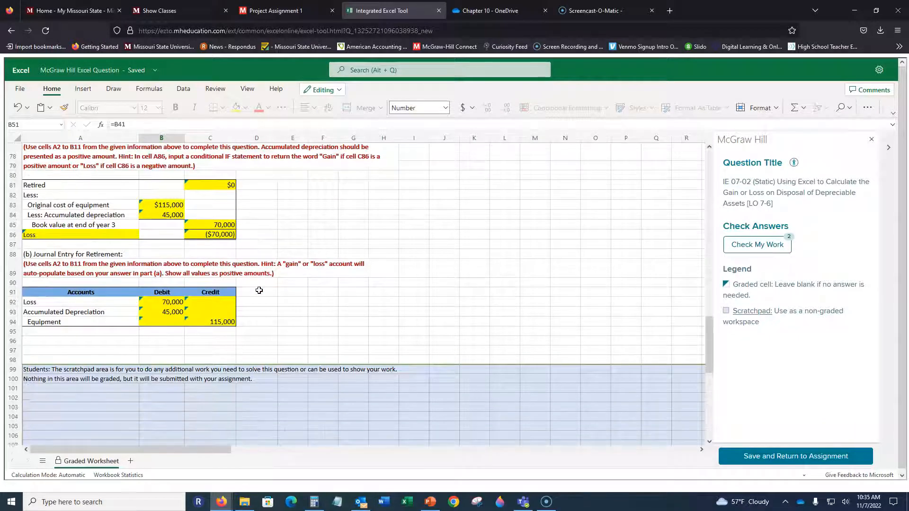
pyautogui.scroll(3, 259, 290)
# Run the answer check again, look over the checked worksheet, and return to working on the question.
pyautogui.click(779, 245)
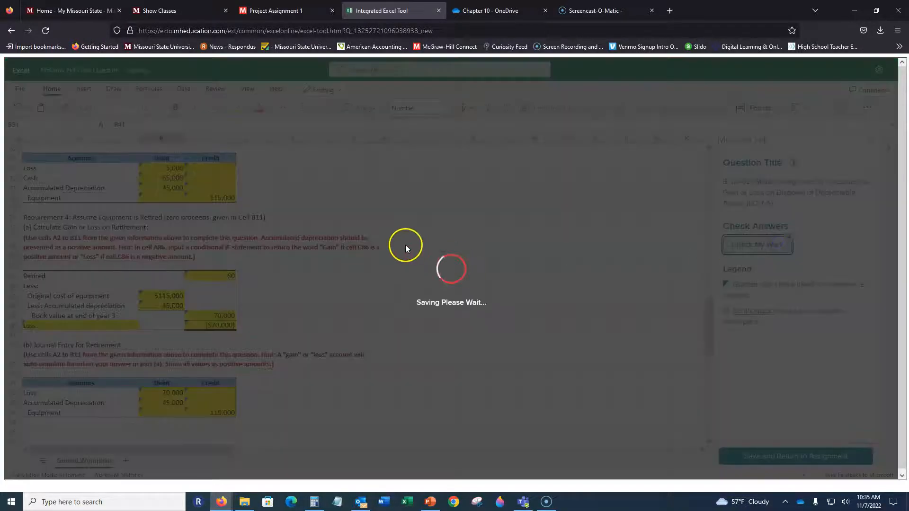
pyautogui.scroll(-3, 393, 242)
pyautogui.scroll(8, 386, 255)
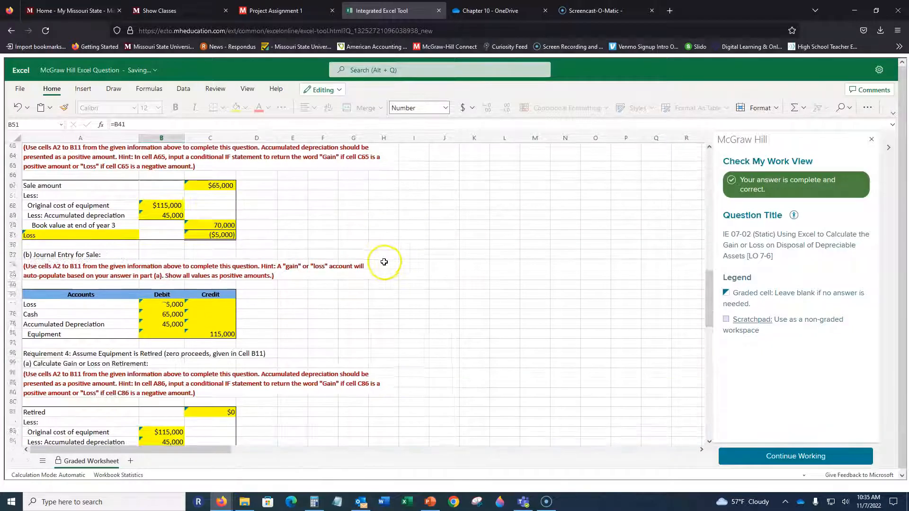
pyautogui.scroll(6, 384, 262)
pyautogui.click(795, 456)
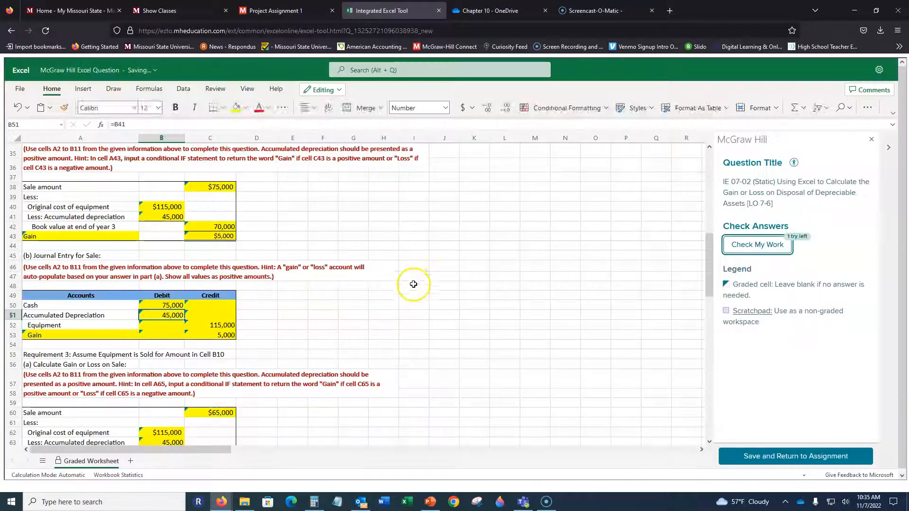
# Review the worksheet from the given data through Requirement 2 and inspect the accumulated depreciation formula in B41.
pyautogui.scroll(10, 413, 284)
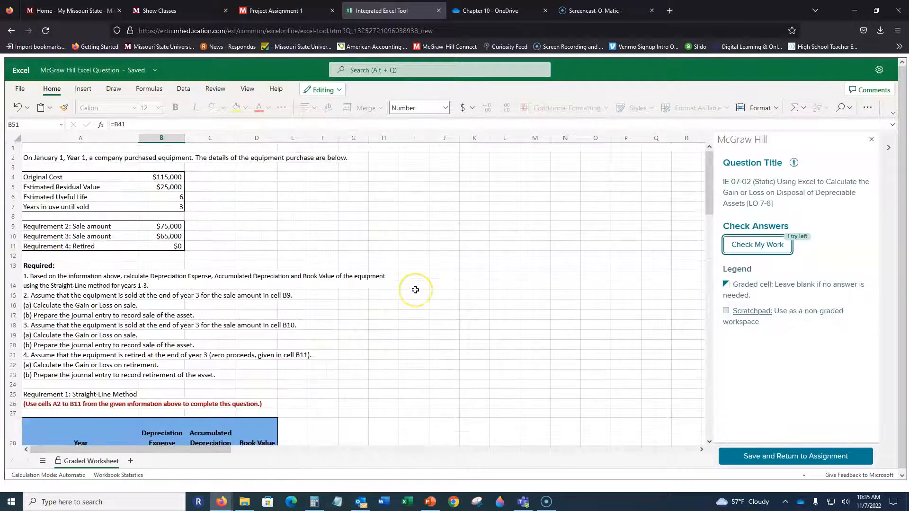
pyautogui.scroll(-7, 415, 289)
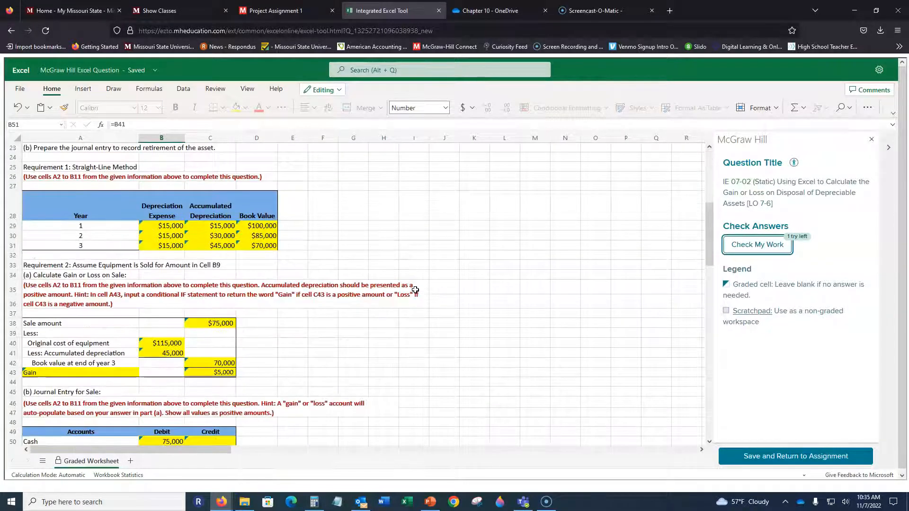
pyautogui.scroll(-2, 415, 290)
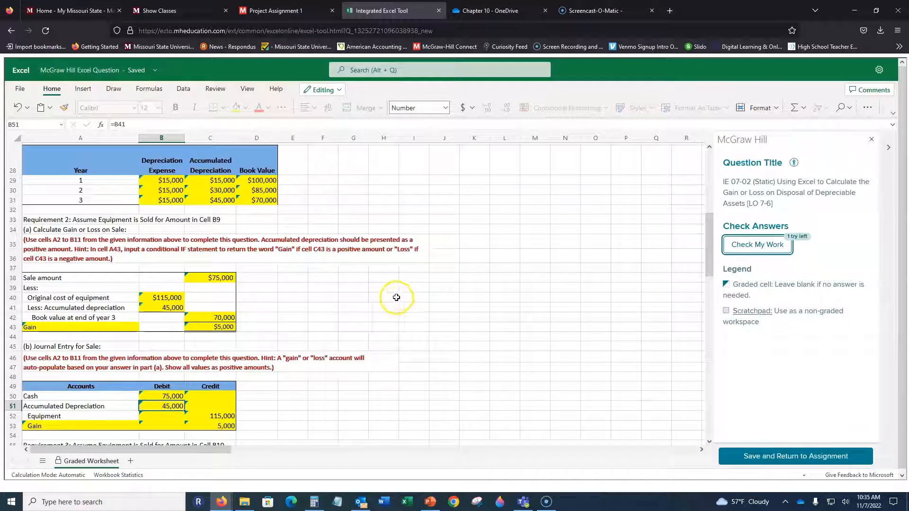
pyautogui.scroll(-2, 381, 296)
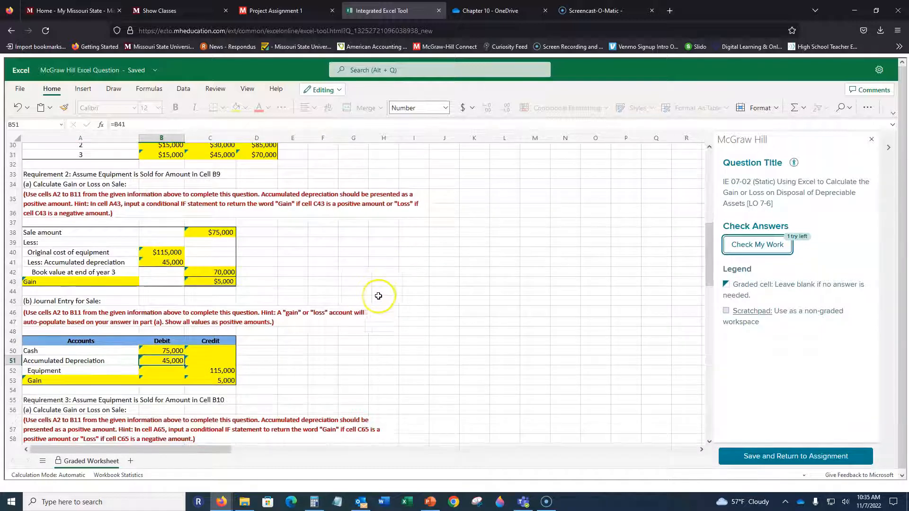
pyautogui.click(164, 262)
pyautogui.scroll(12, 459, 287)
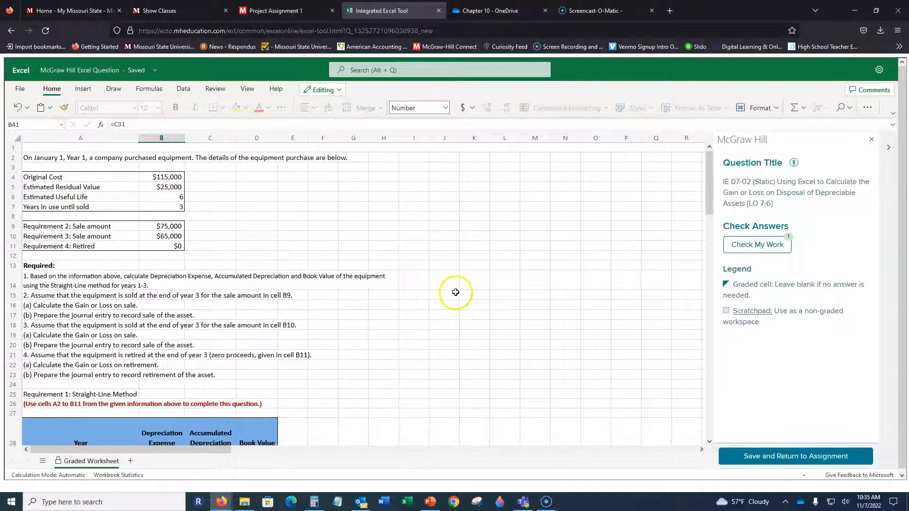